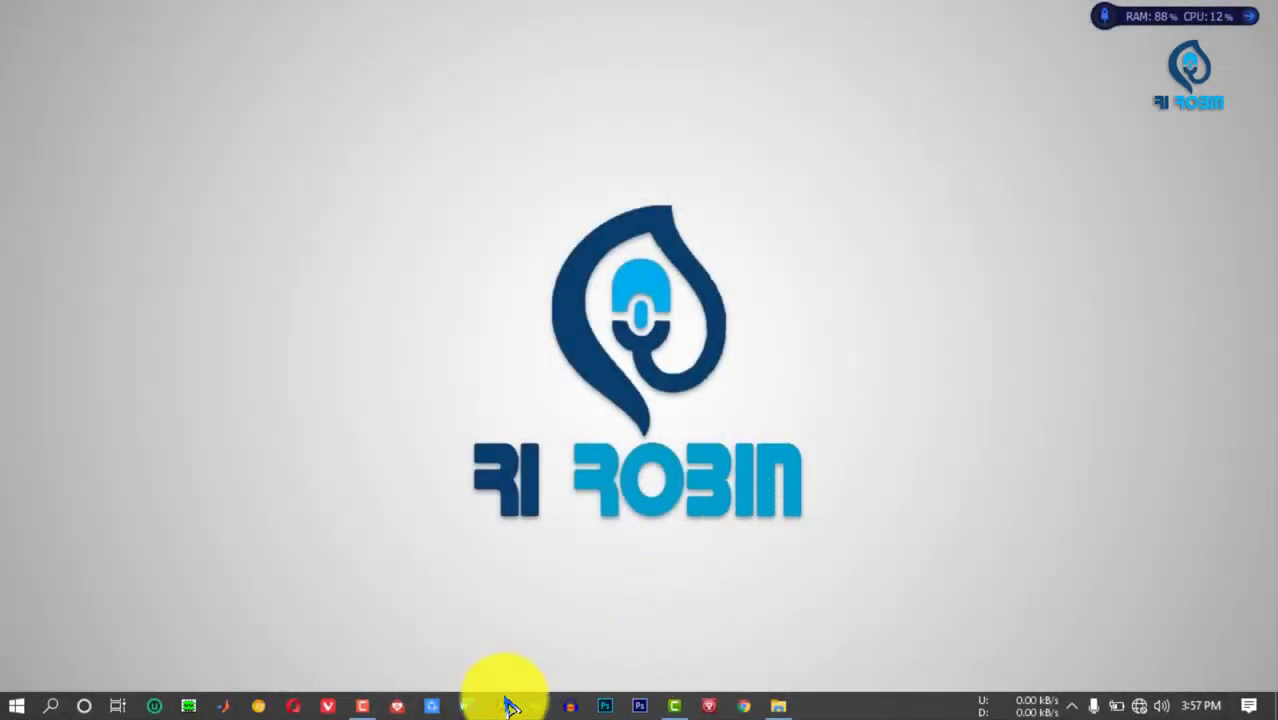
Step: Launch Microsoft Word from the taskbar and open the blank Document1
click(468, 702)
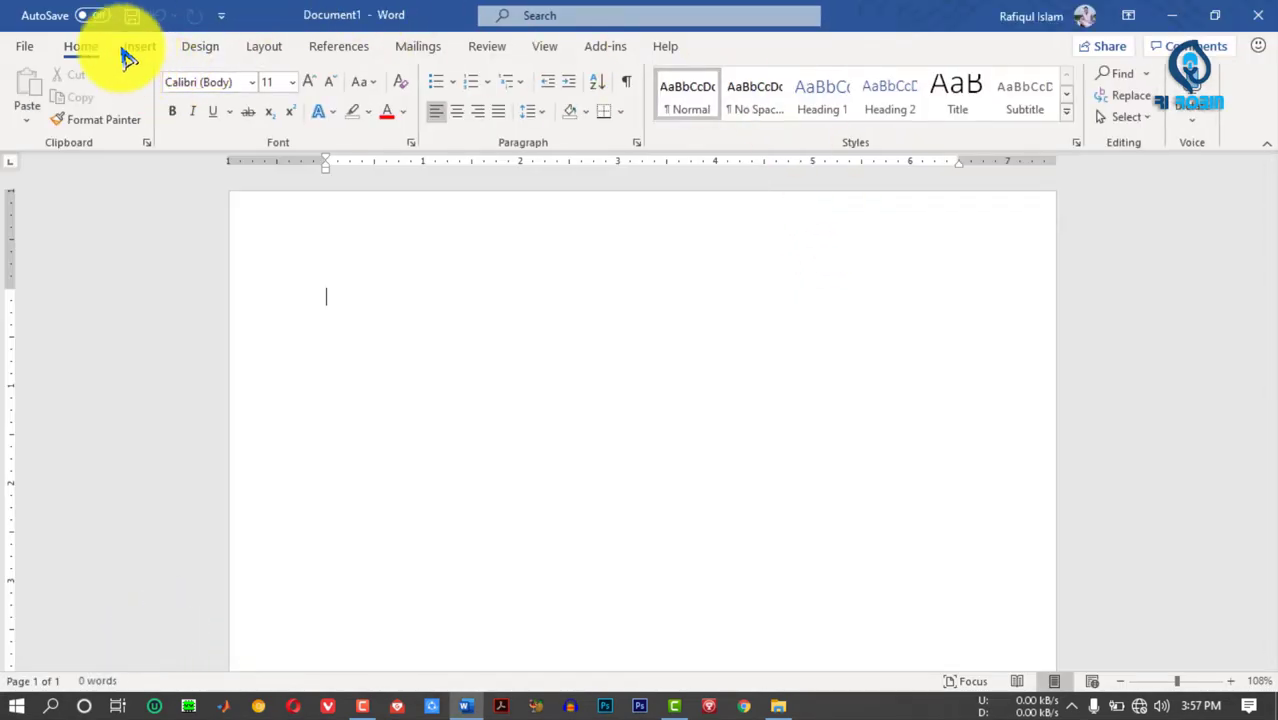
Step: Switch the ribbon to the Insert tab to show its commands
click(139, 47)
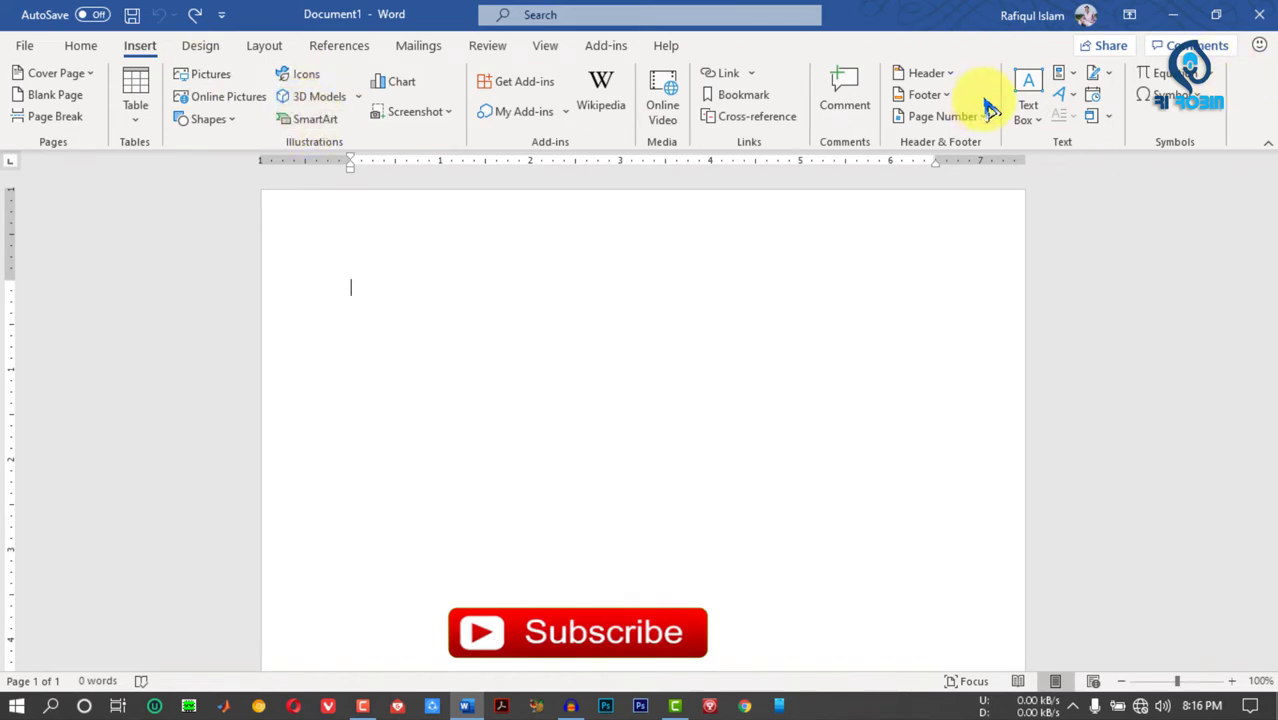
Step: Insert a Slice Sidebar (Dark) text box from the Text Box gallery
click(1030, 90)
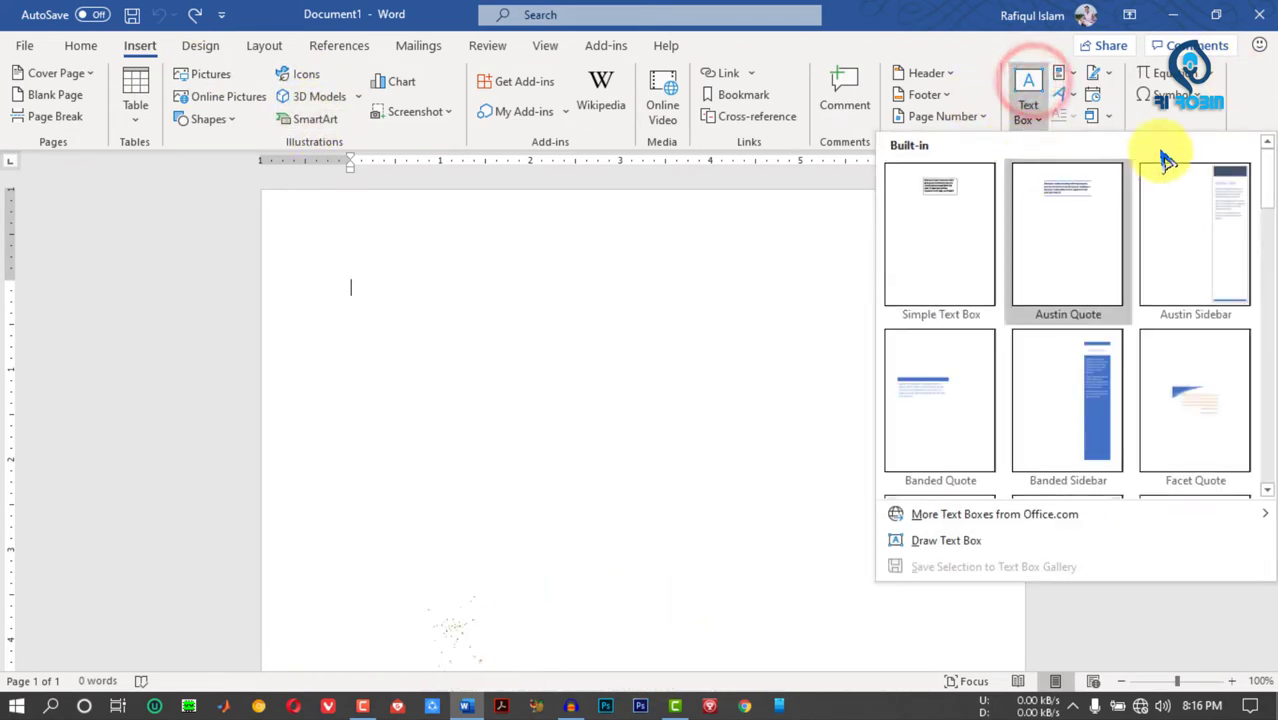
mouse_move(1266, 165)
mouse_down()
mouse_move(1258, 203)
mouse_move(1252, 166)
mouse_move(1273, 427)
mouse_up()
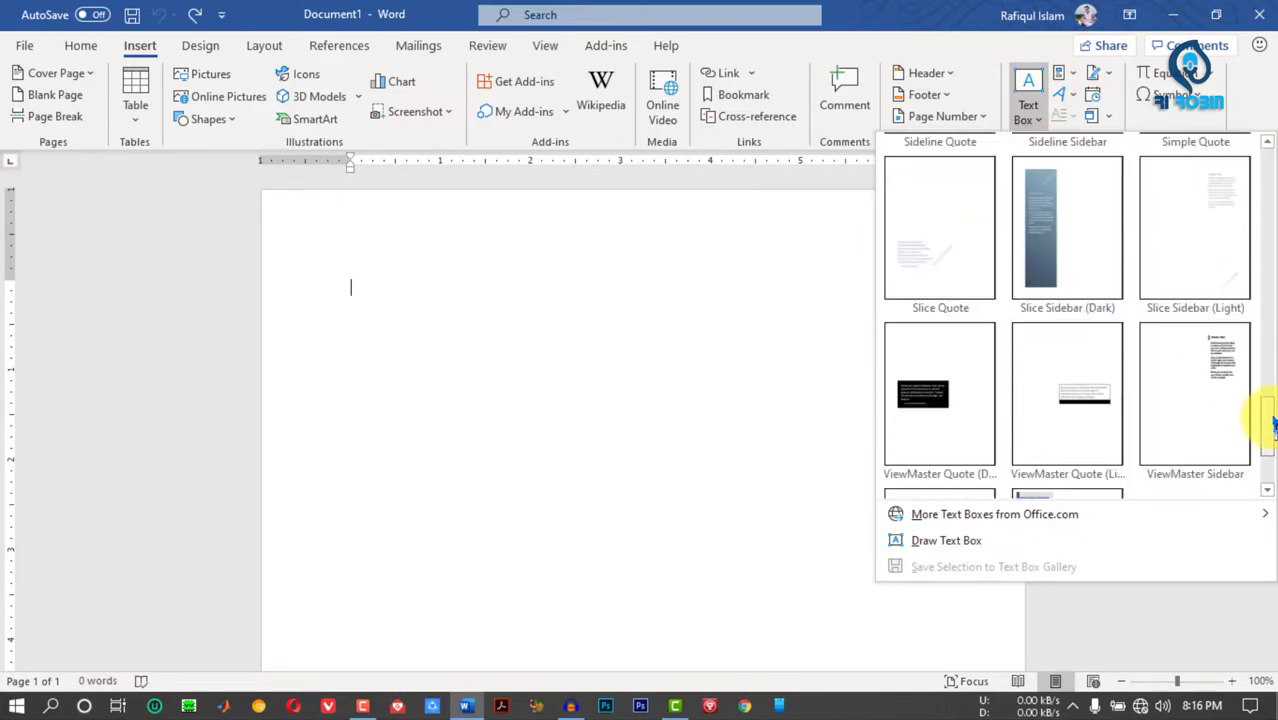
click(1030, 210)
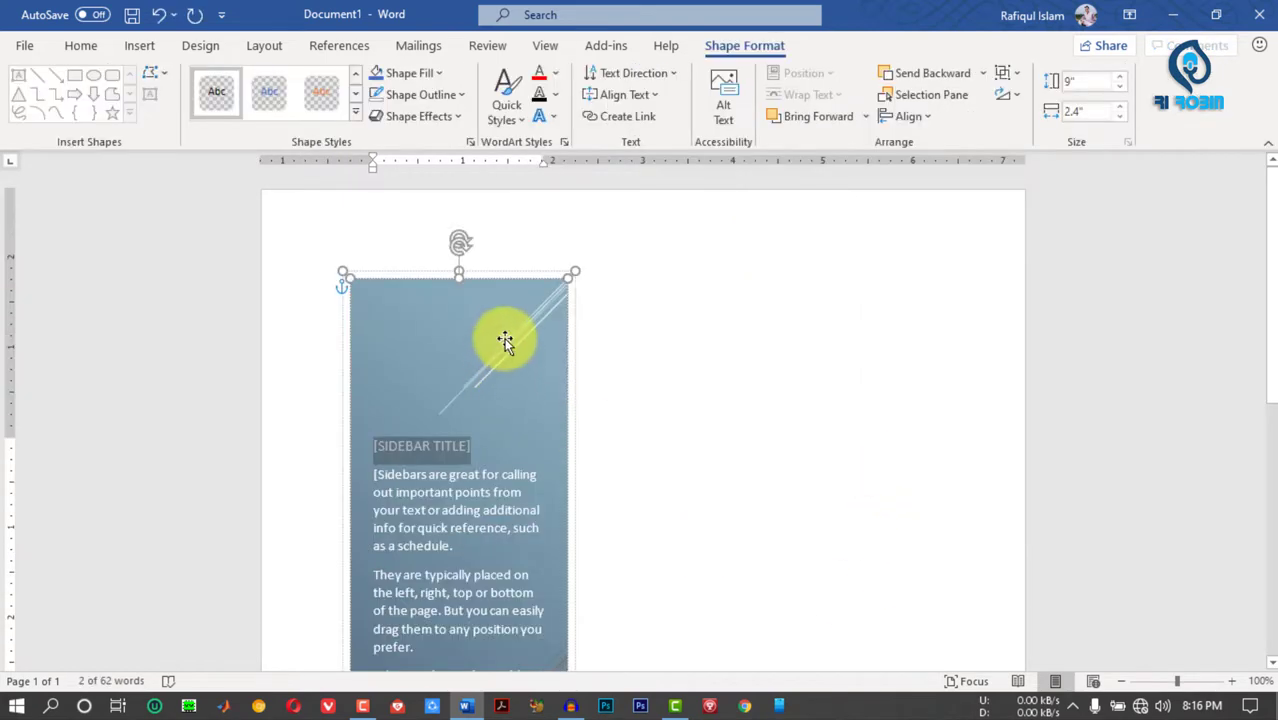
Step: Fill the body with random sample paragraphs using =rand()
click(733, 327)
click(677, 309)
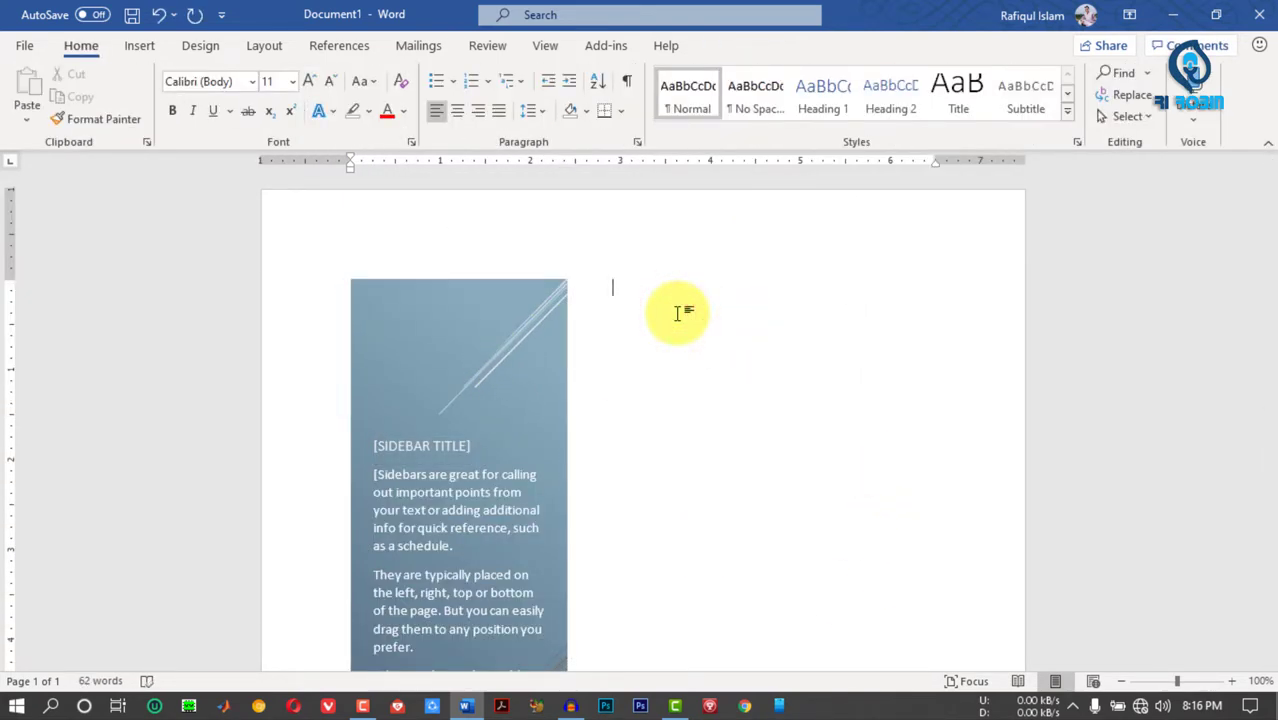
text(=rand())
key(Return)
Step: Replace the sidebar's placeholder with random sample text and scroll back up
mouse_move(1268, 330)
mouse_down()
mouse_move(1268, 550)
mouse_move(1268, 385)
mouse_up()
click(420, 440)
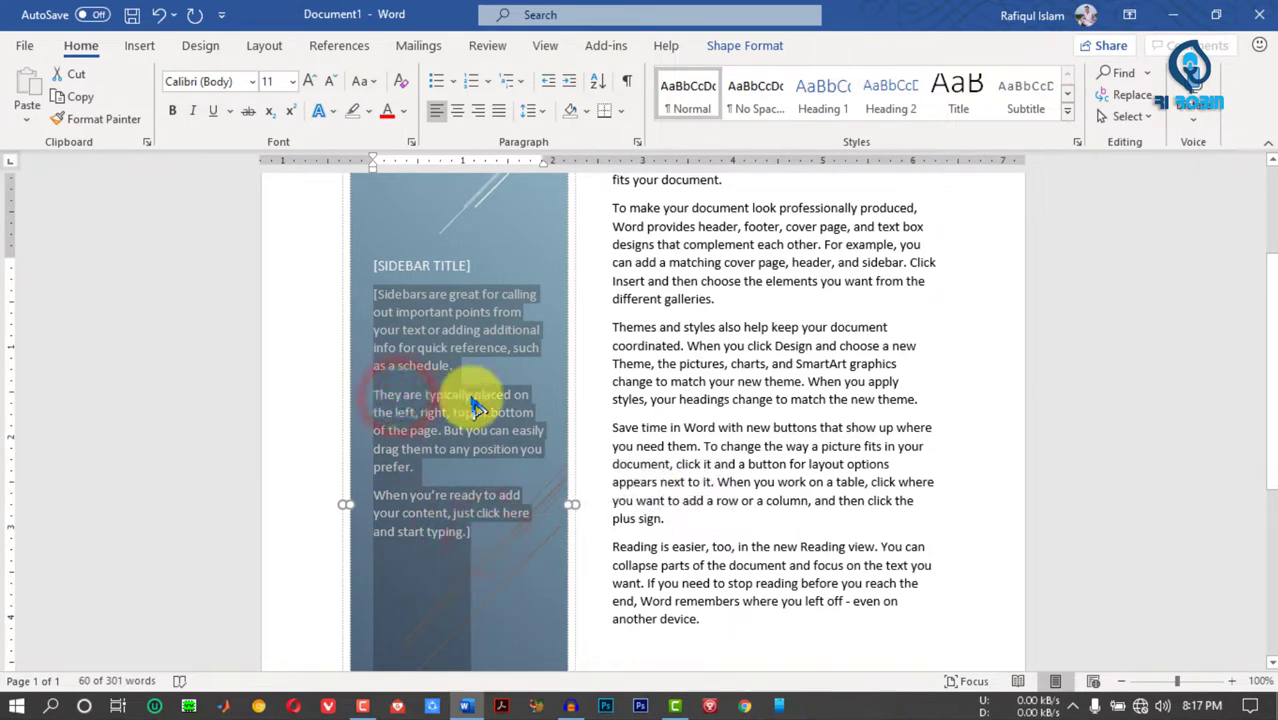
text(ra)
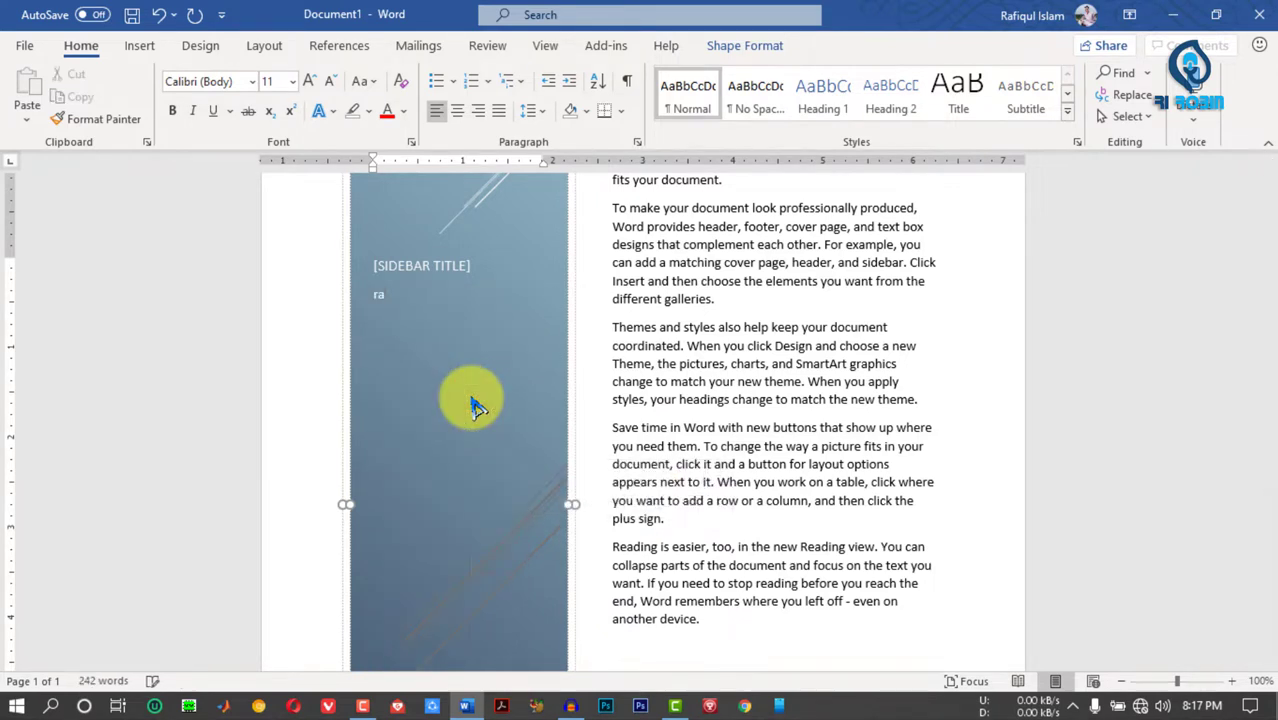
text(=)
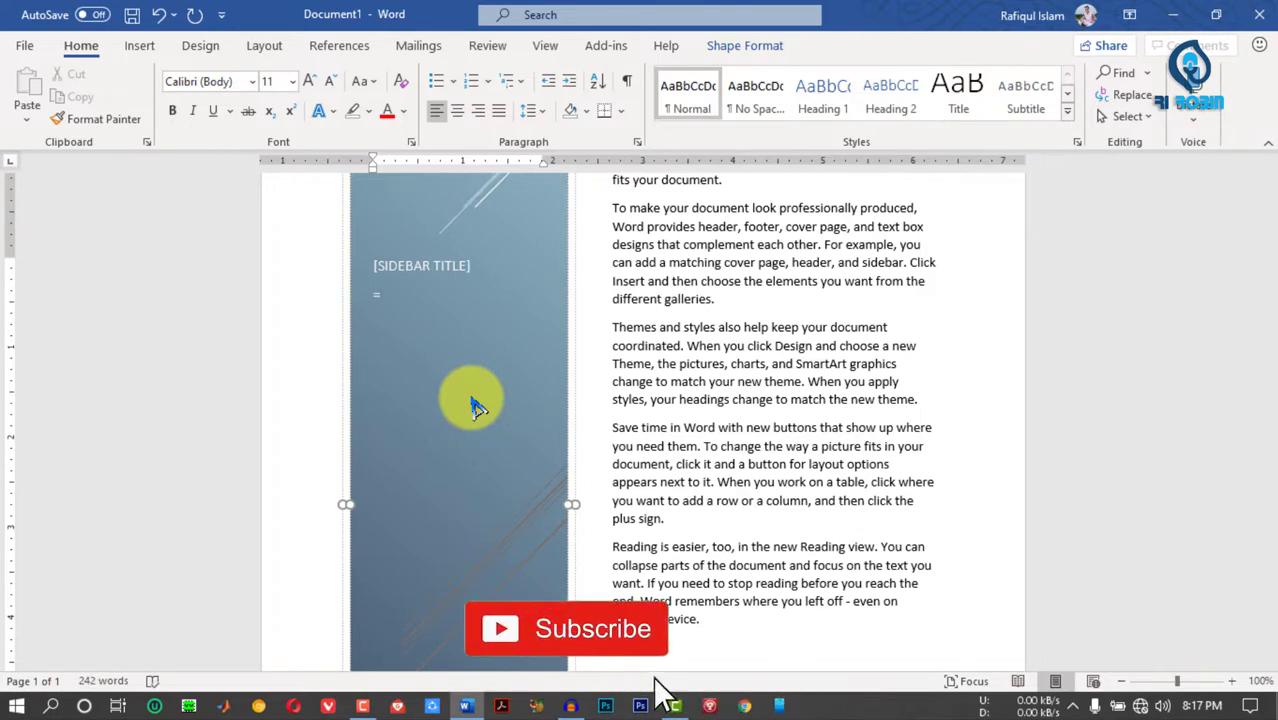
text(rand()
key(Return)
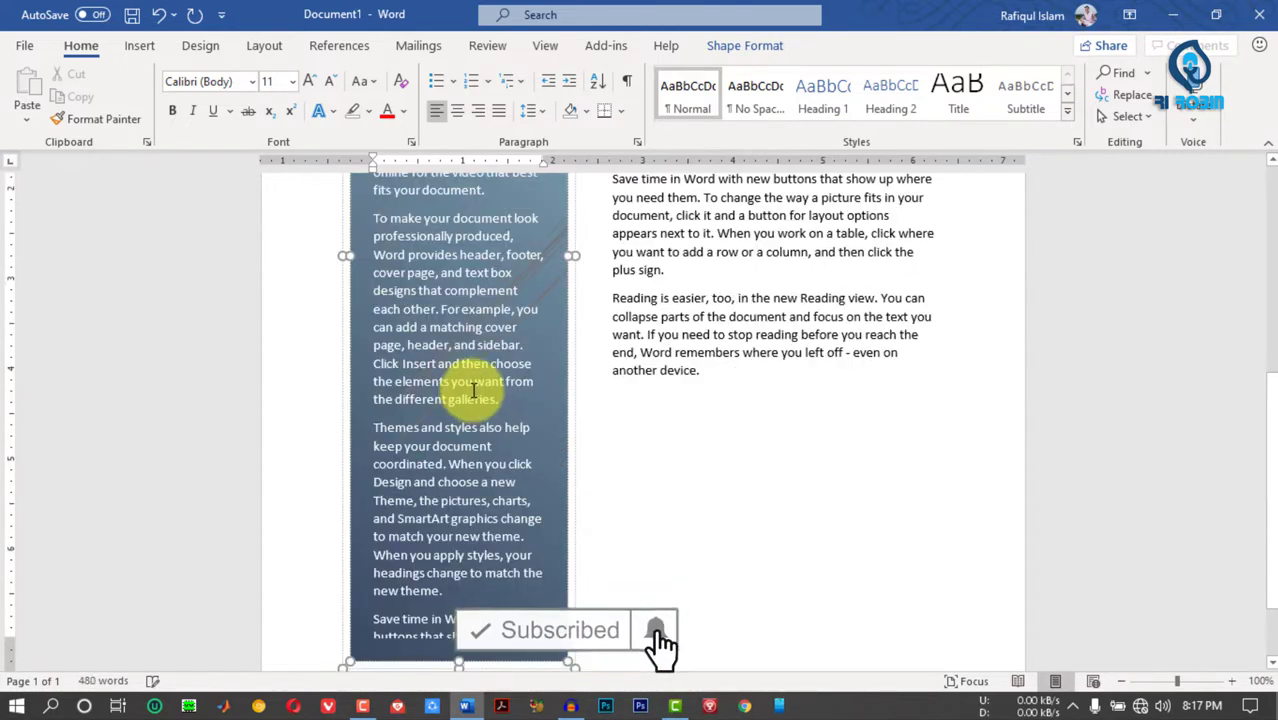
scroll(513, 388, up, 5)
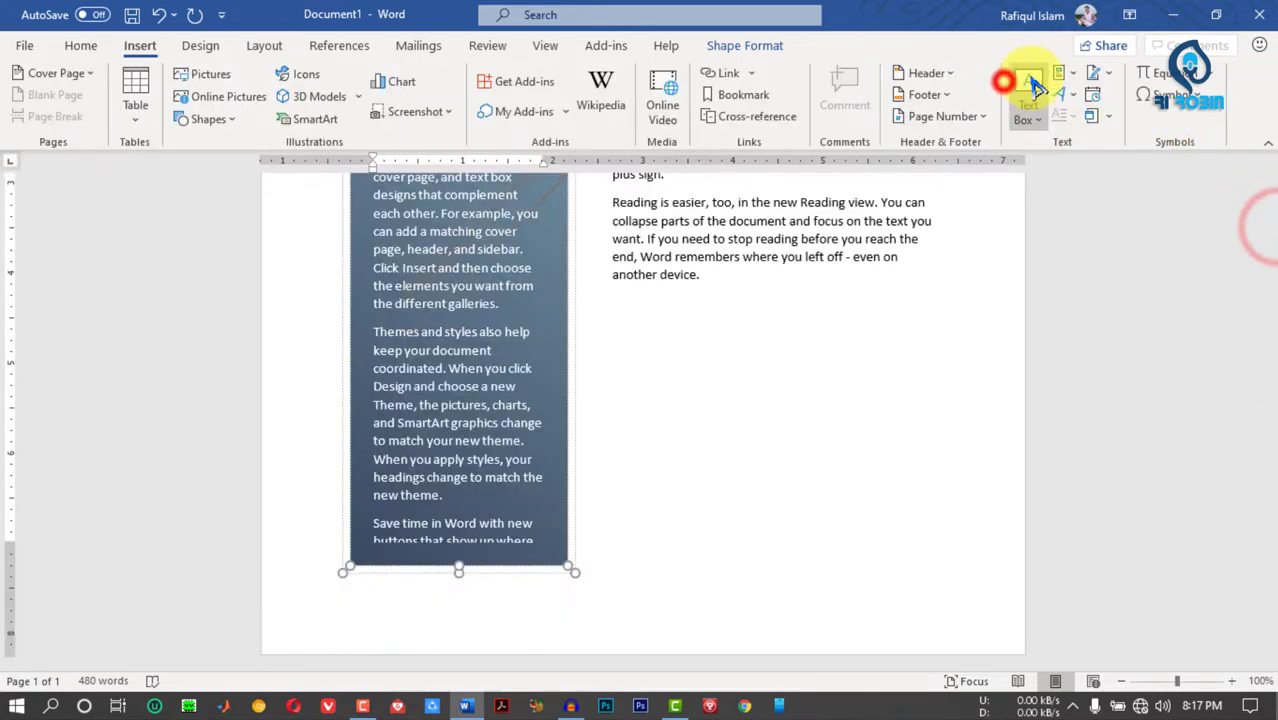
click(1028, 100)
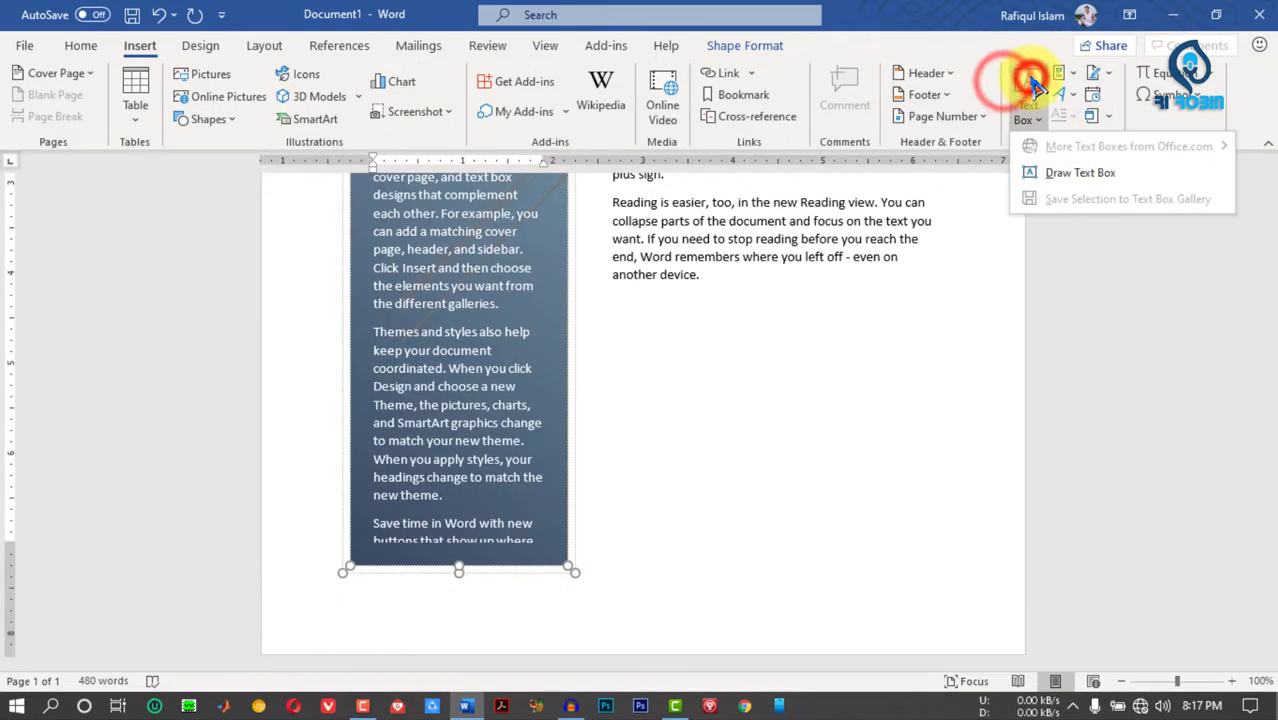
click(1122, 178)
drag(613, 321, 950, 438)
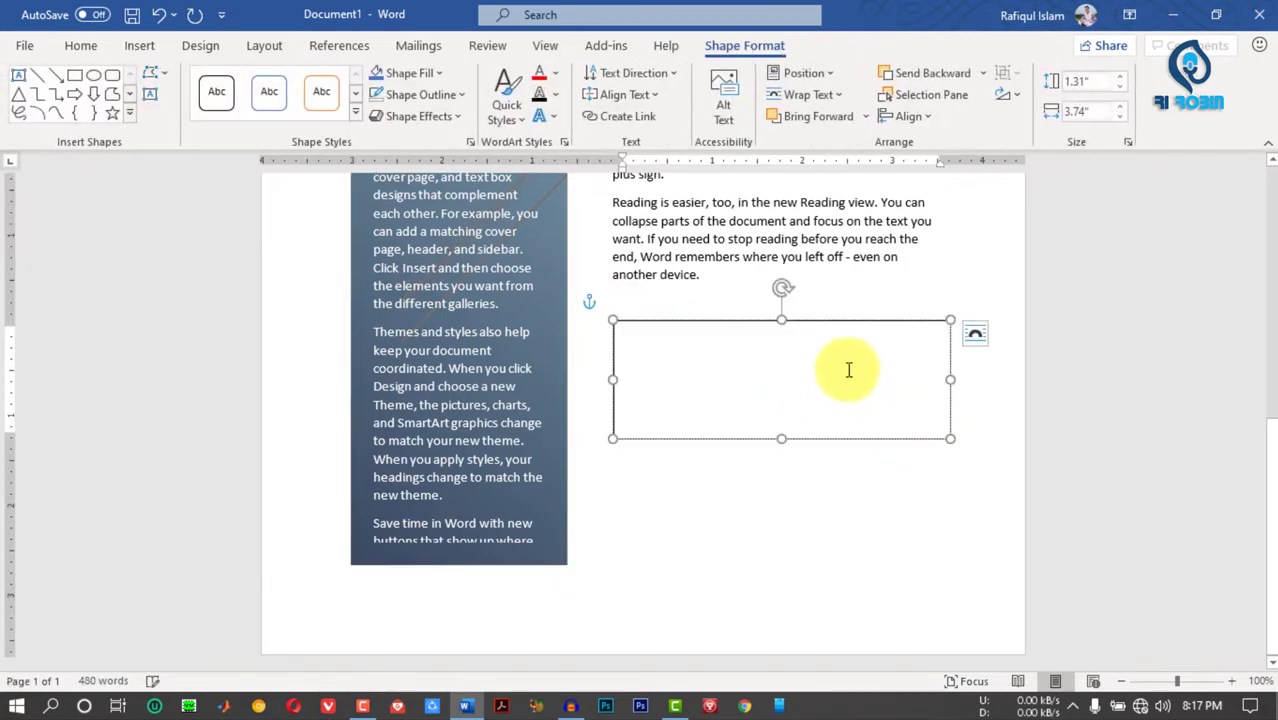
click(415, 95)
click(424, 300)
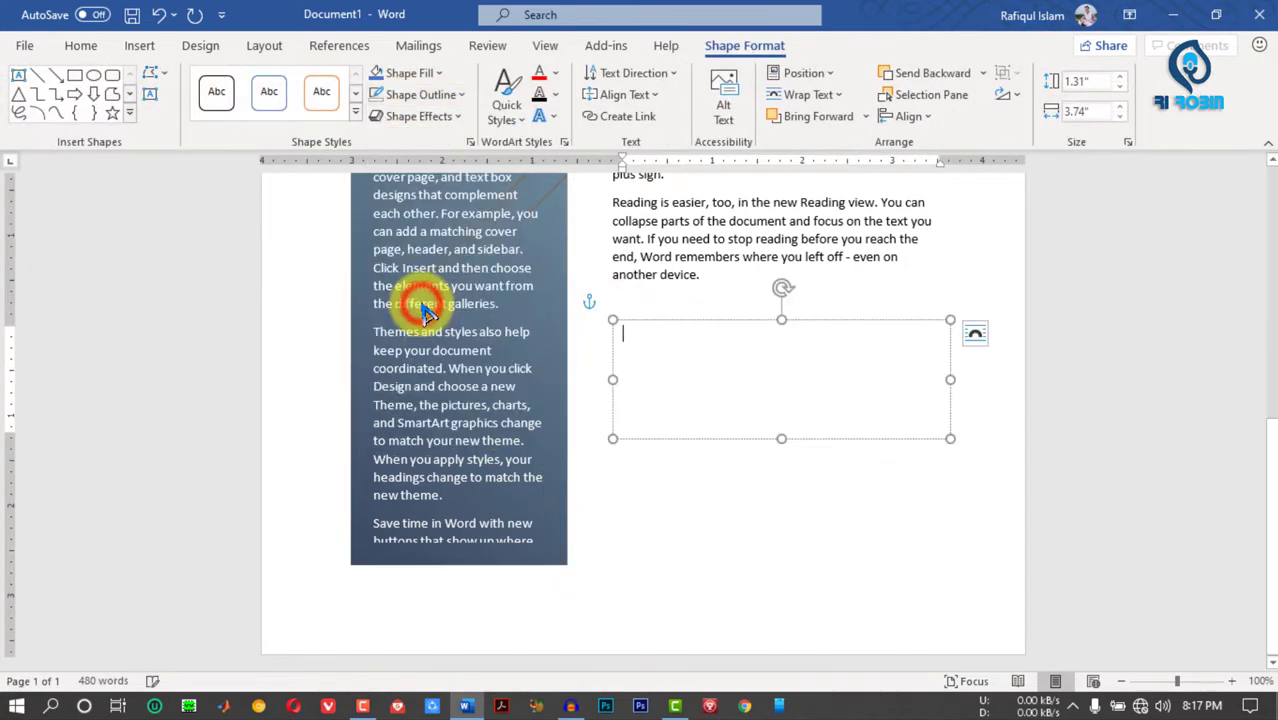
click(750, 495)
click(695, 383)
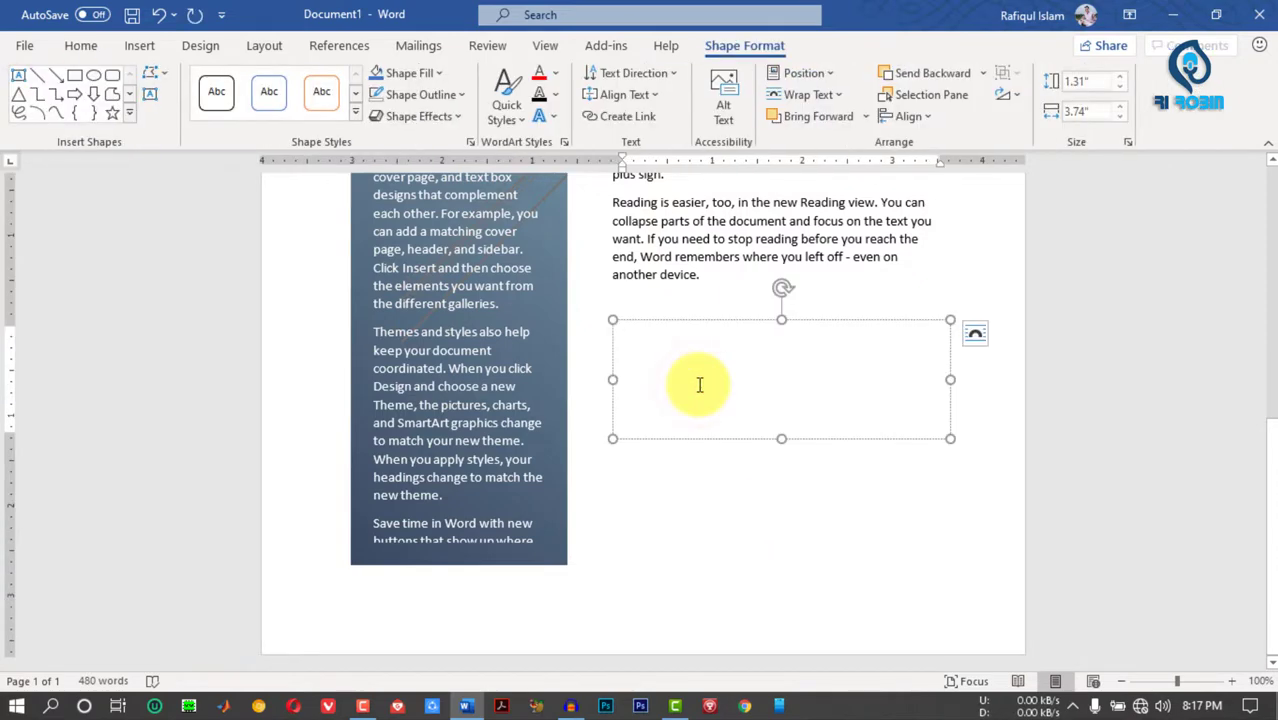
text(ahfs)
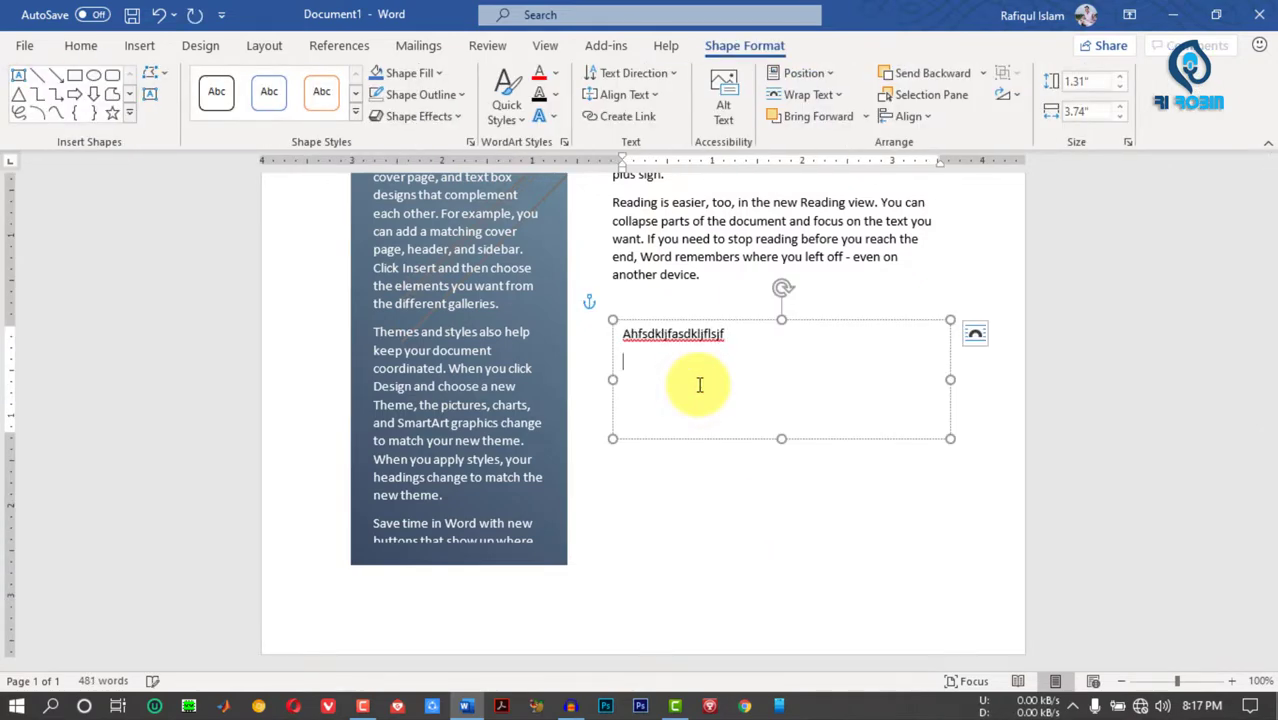
click(745, 465)
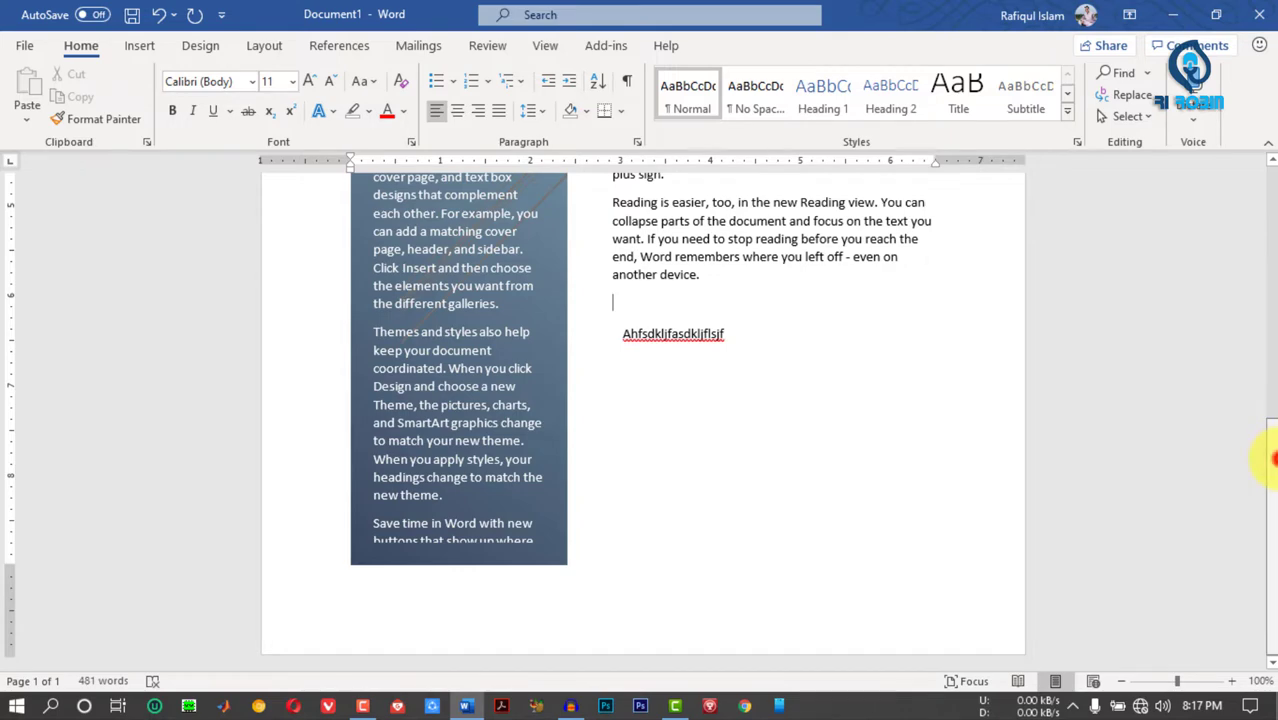
scroll(499, 513, up, 3)
click(475, 362)
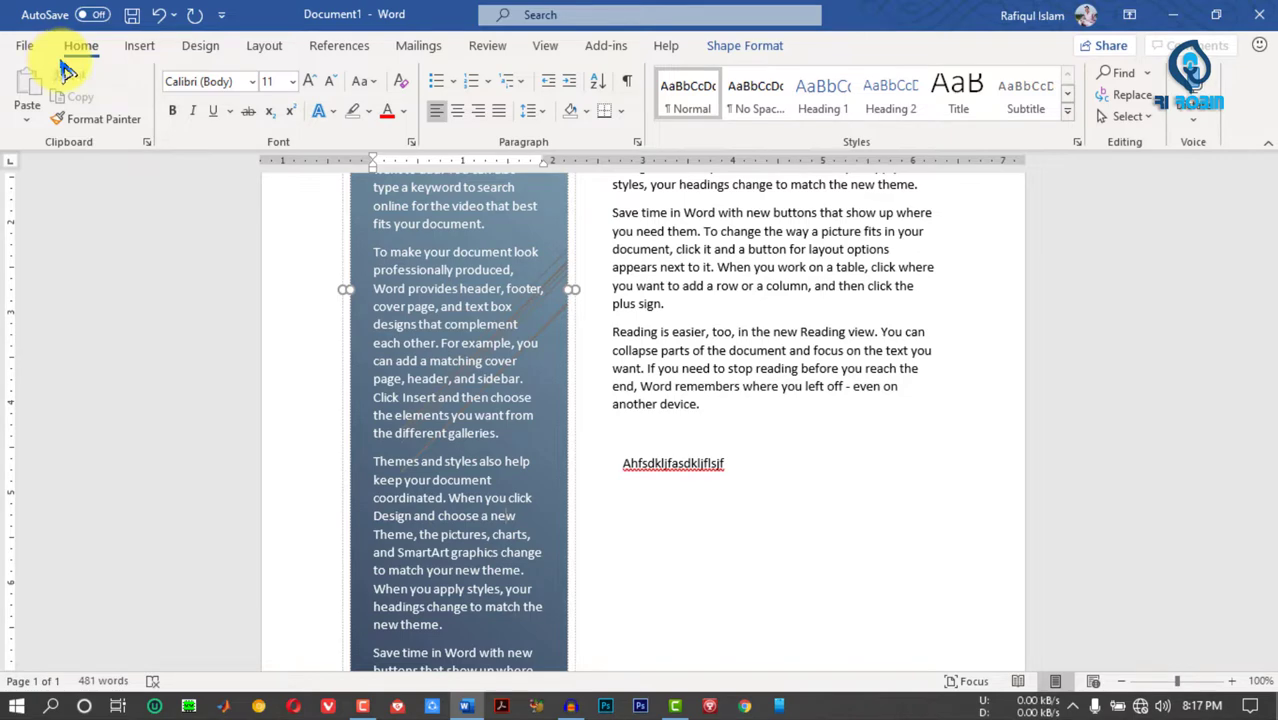
click(819, 443)
key(ctrl+z)
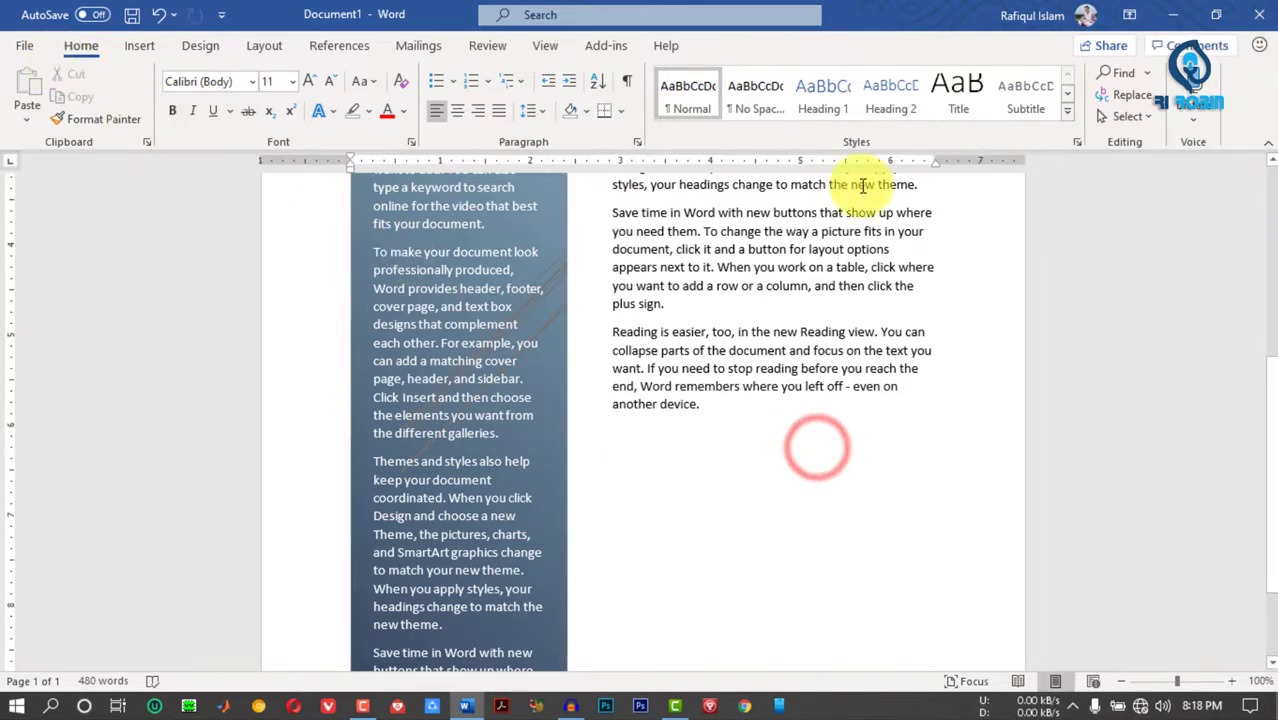
Step: Open and close the Quick Parts dropdown on the Insert tab, then return to the top
click(139, 45)
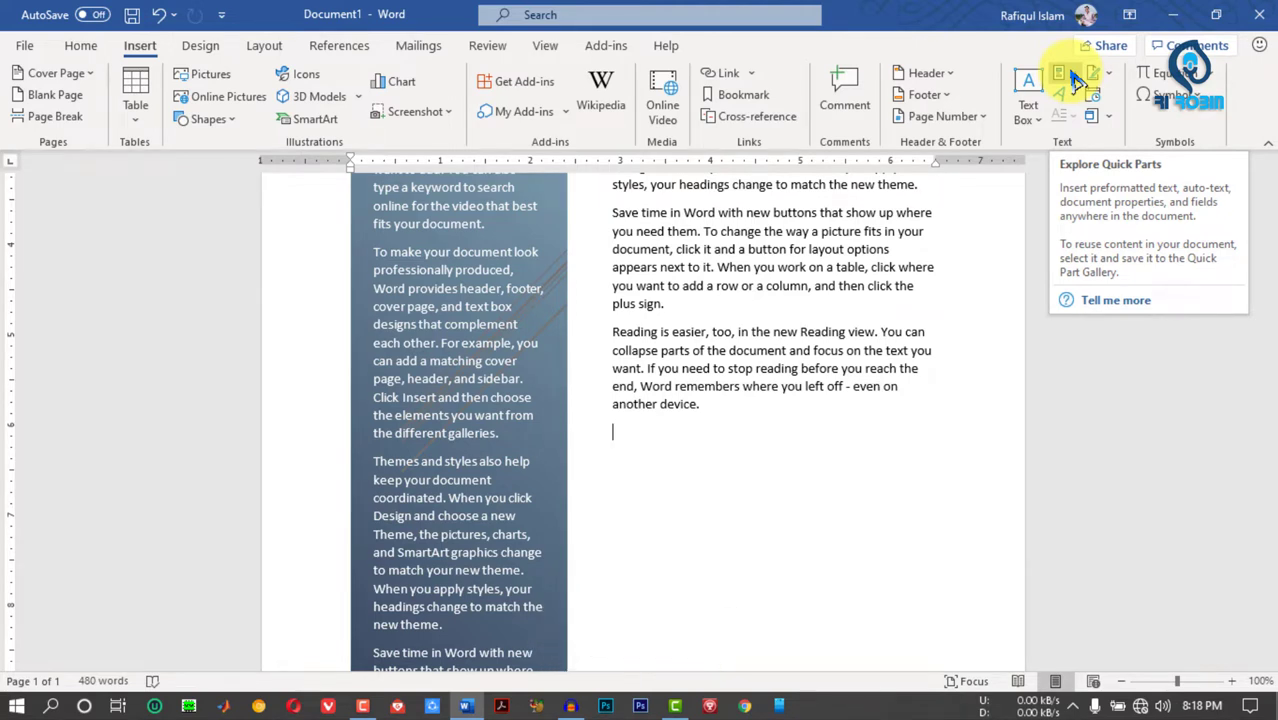
click(1080, 82)
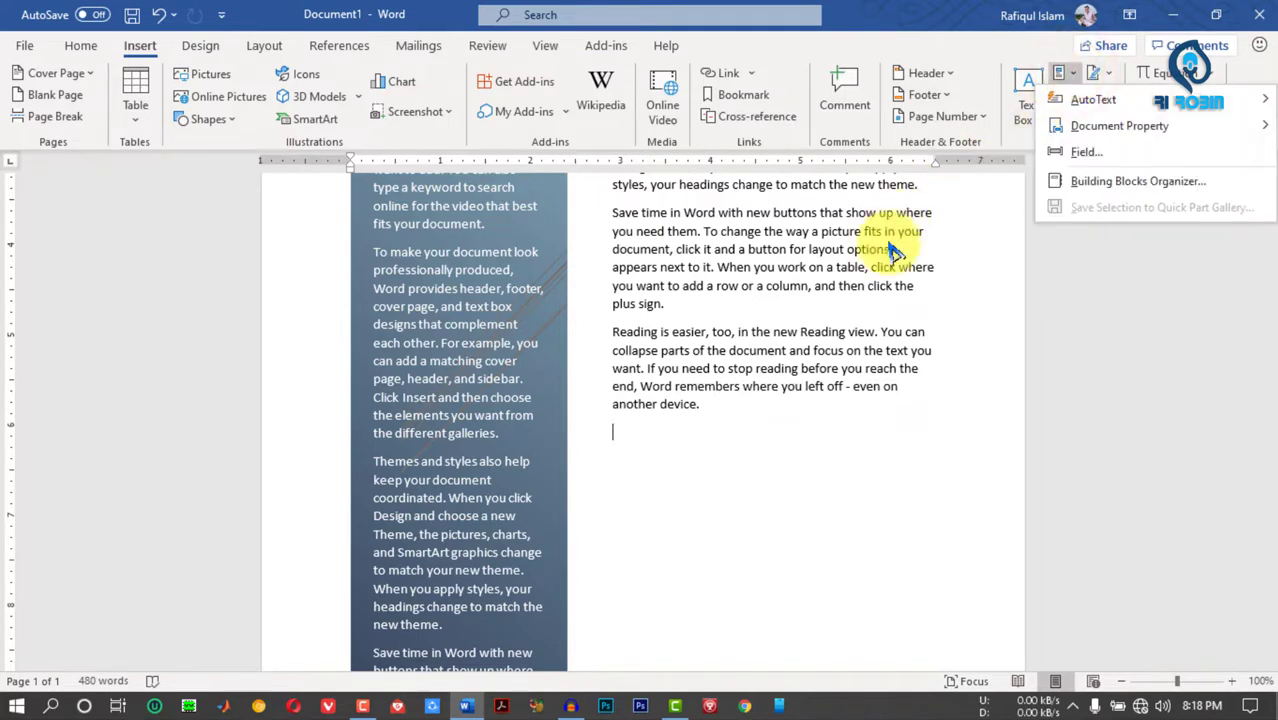
click(965, 310)
drag(1268, 415, 1268, 212)
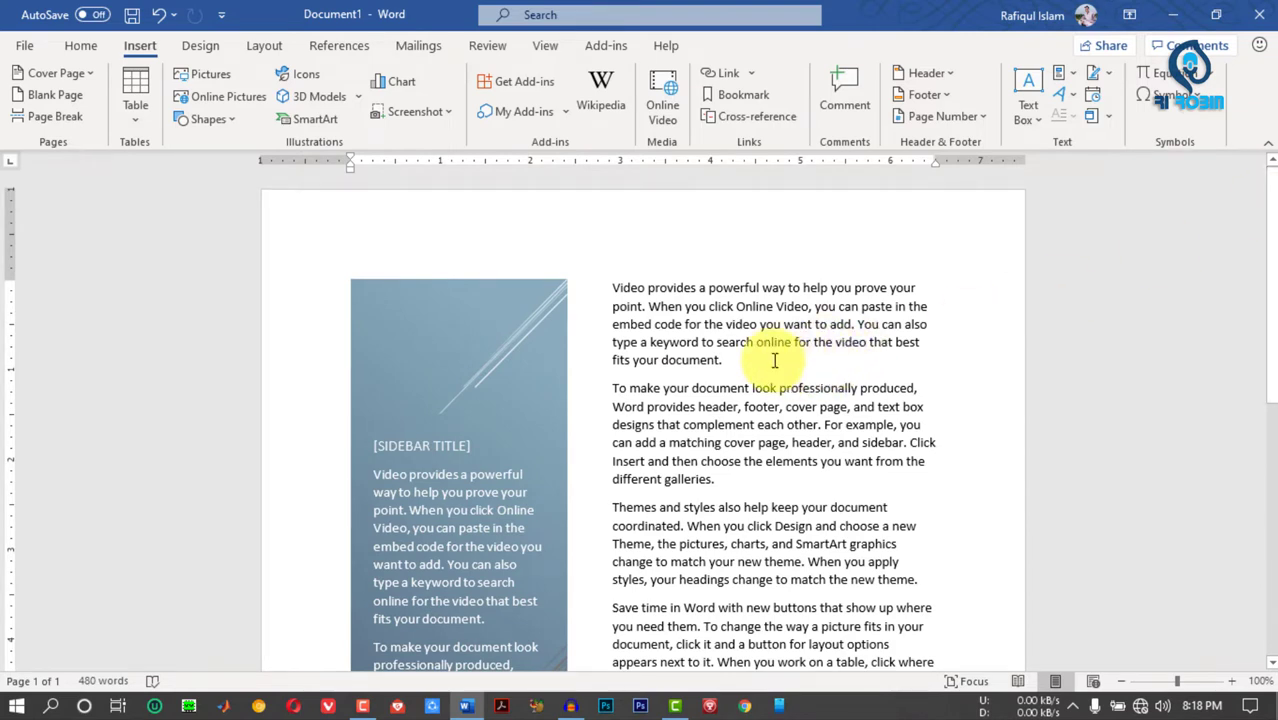
mouse_move(736, 364)
mouse_down()
mouse_move(635, 314)
mouse_move(627, 287)
mouse_up()
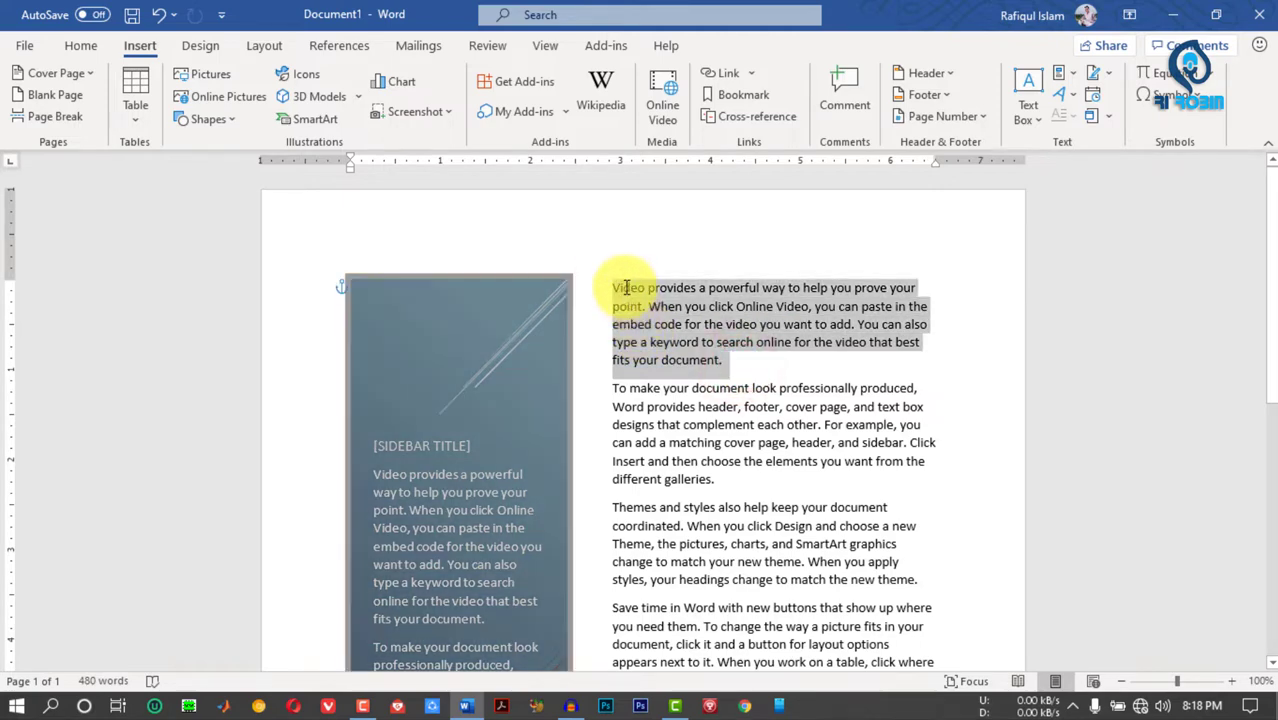
click(778, 345)
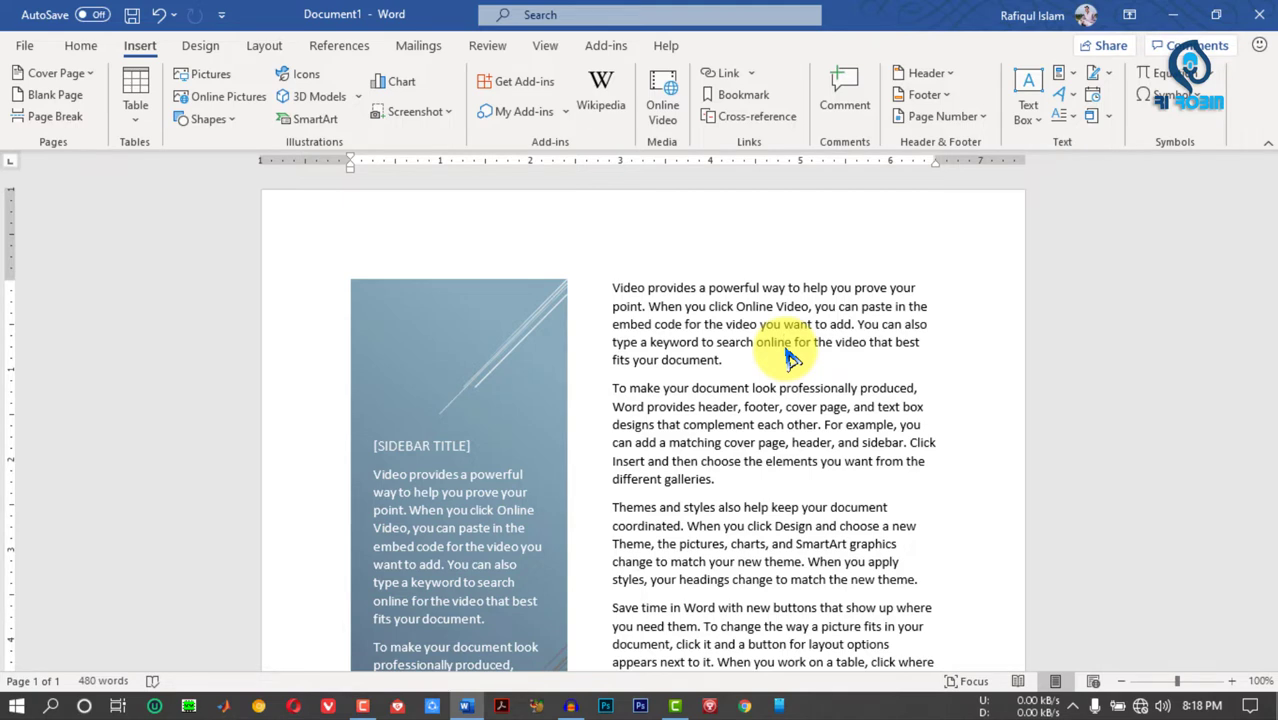
click(787, 346)
drag(722, 360, 613, 287)
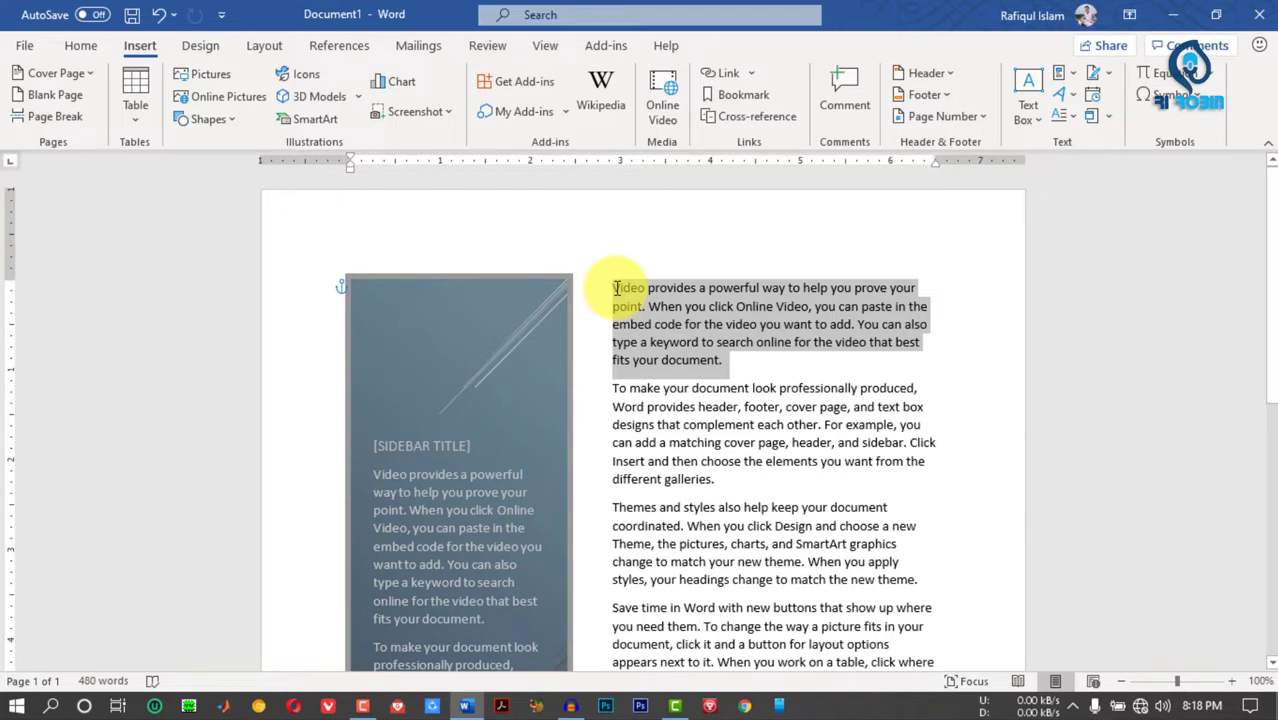
click(781, 360)
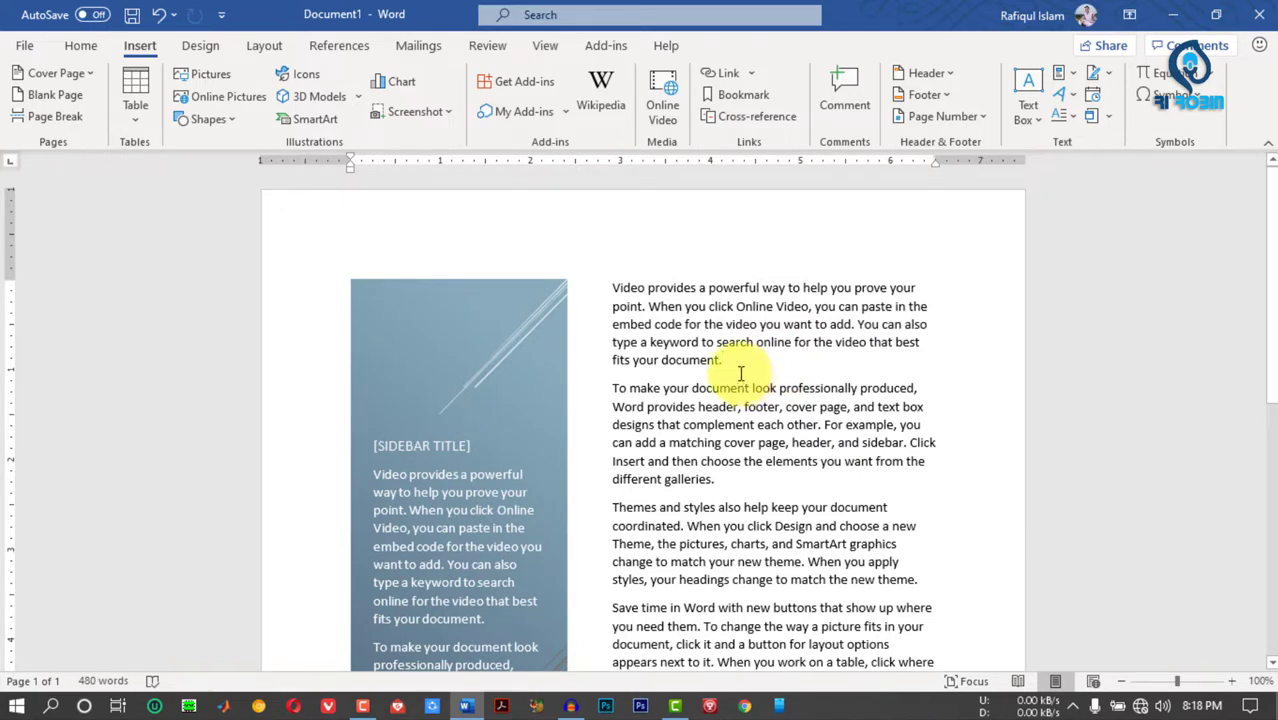
Step: Select the second body paragraph and start saving it to the Quick Part Gallery as 'tutorial'
double_click(595, 392)
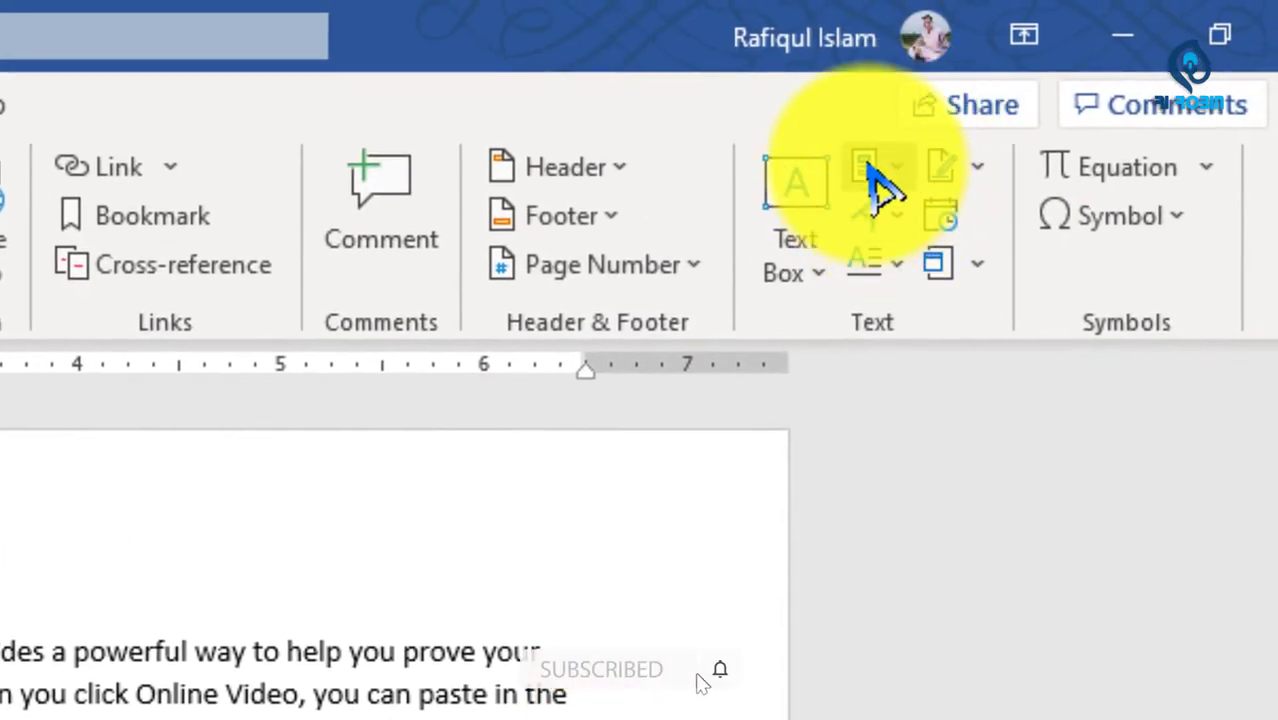
click(890, 168)
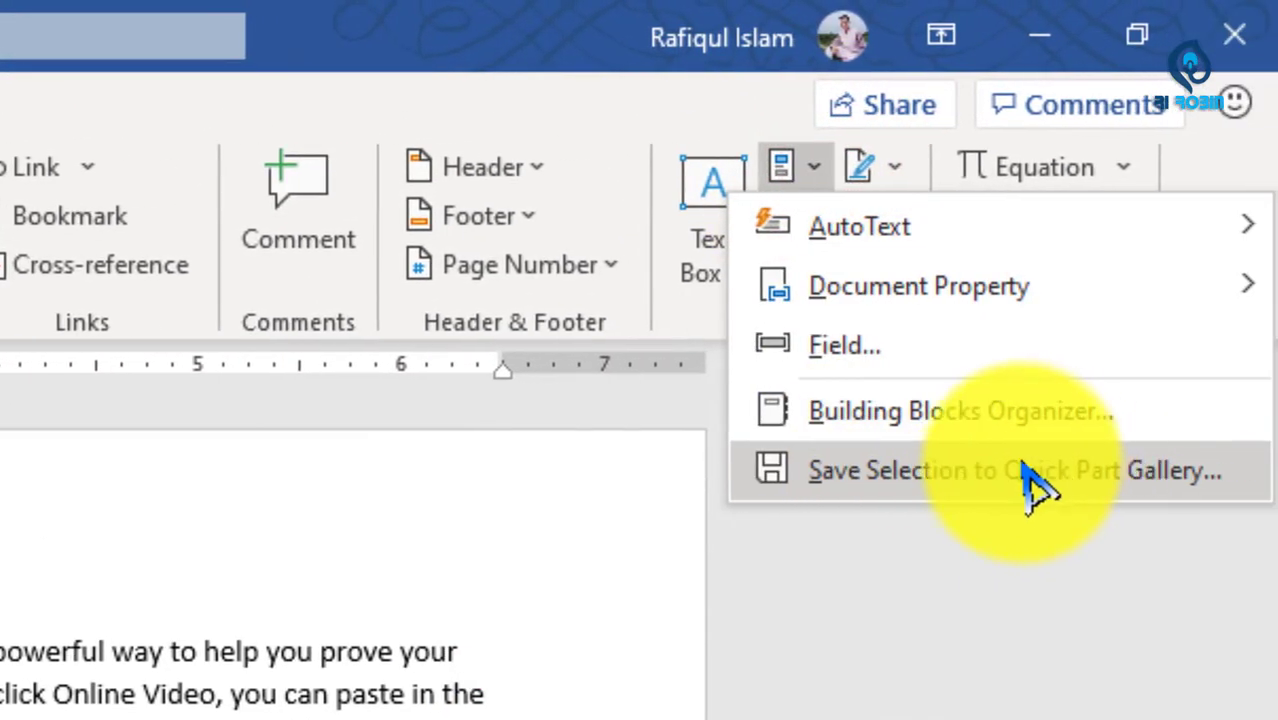
click(955, 470)
text(tutorial)
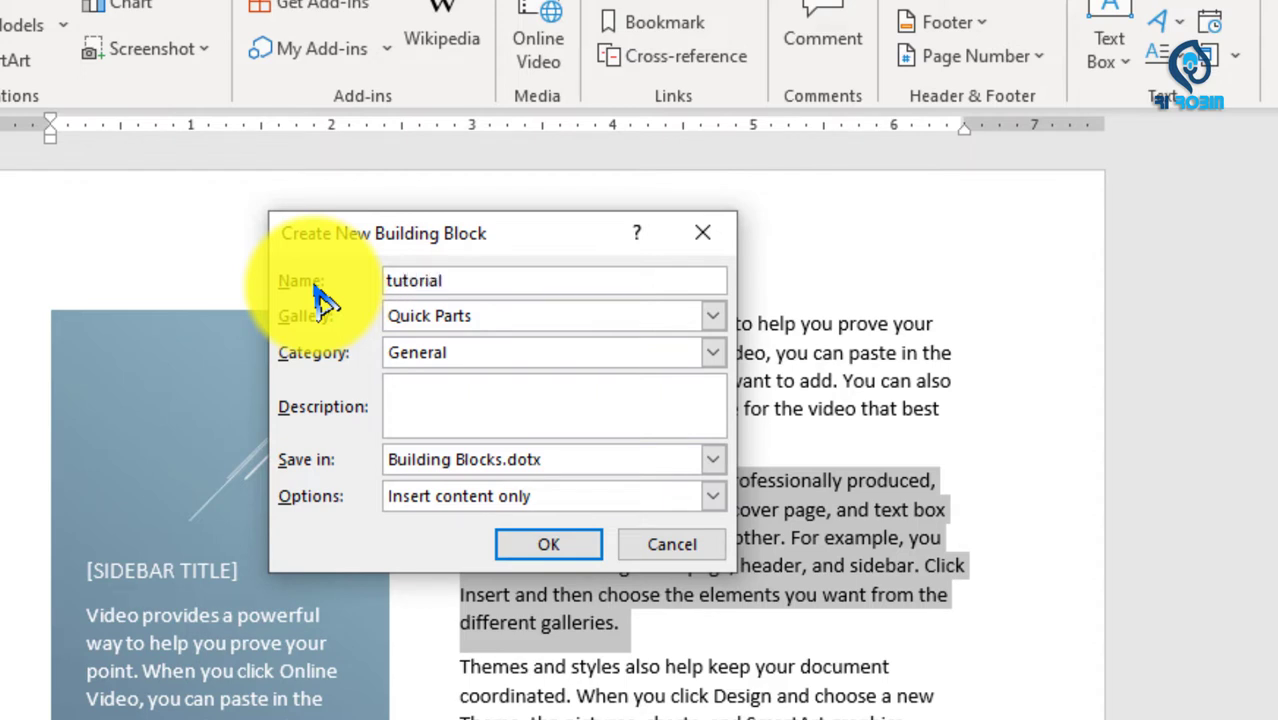
Step: Save the 'tutorial' building block with gallery Quick Parts, category General, and 'Insert content only'
click(537, 322)
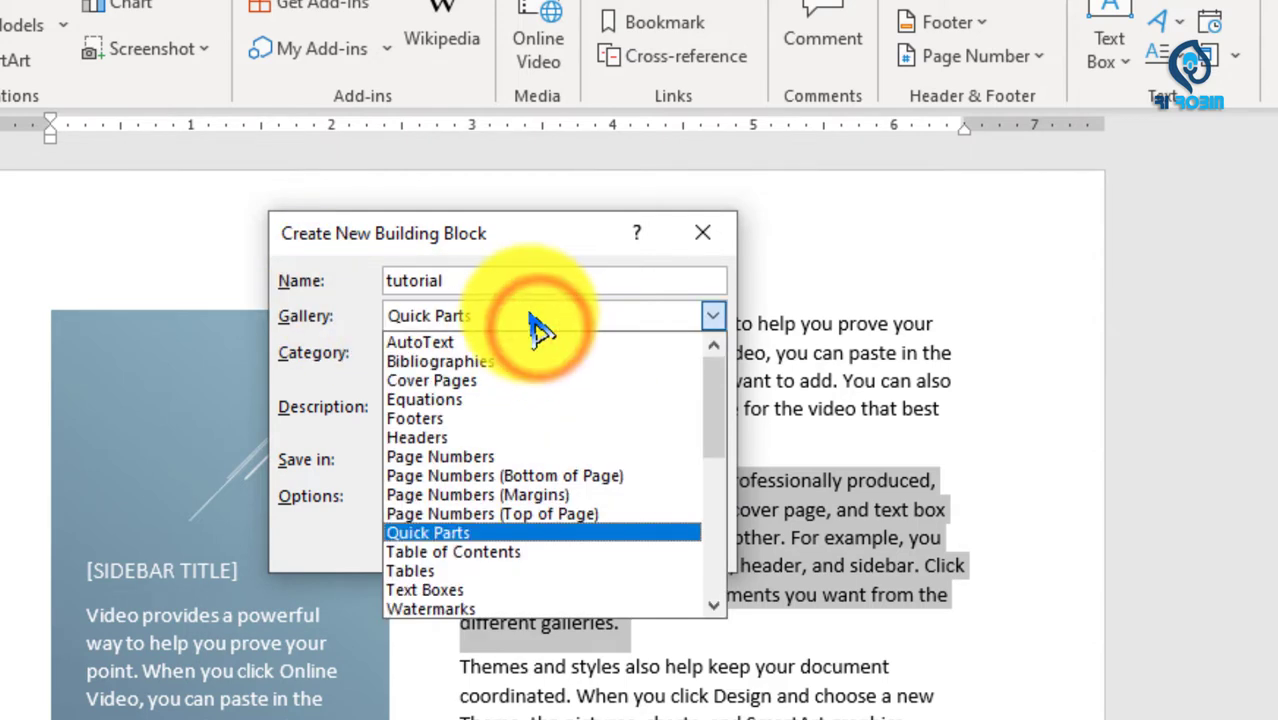
click(481, 316)
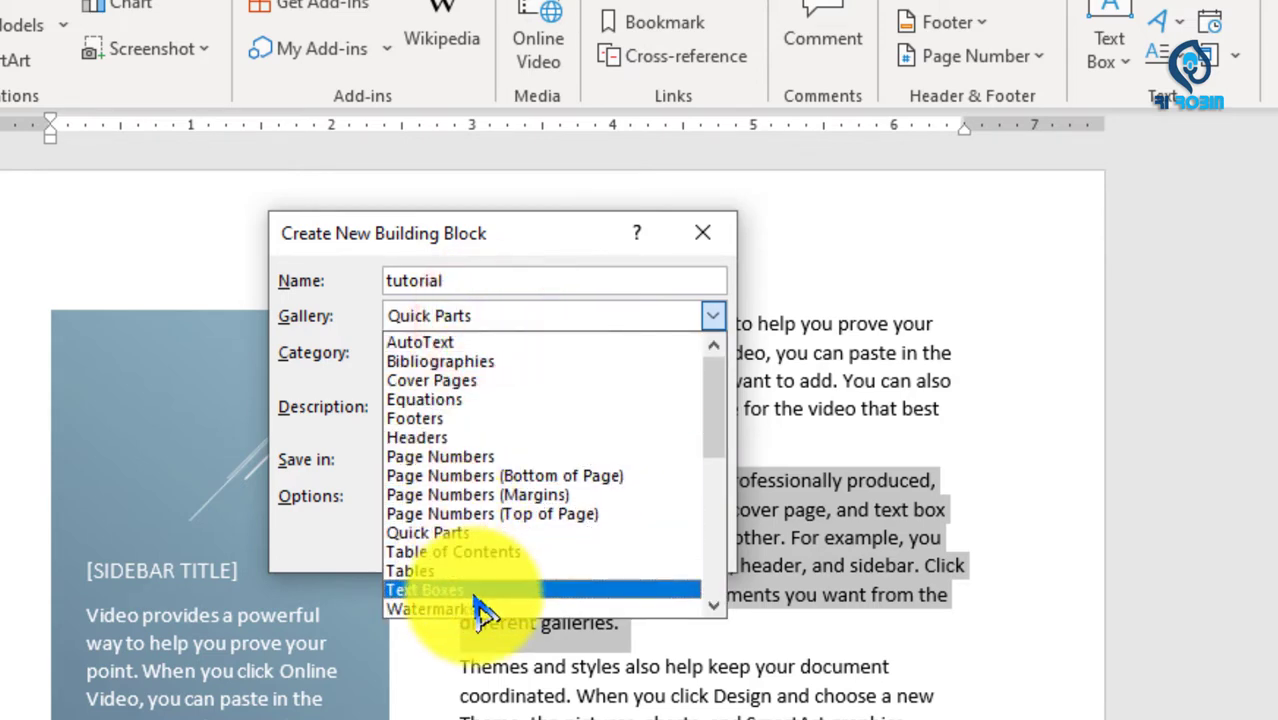
mouse_move(715, 412)
mouse_down()
mouse_move(730, 442)
mouse_move(727, 514)
mouse_move(733, 365)
mouse_up()
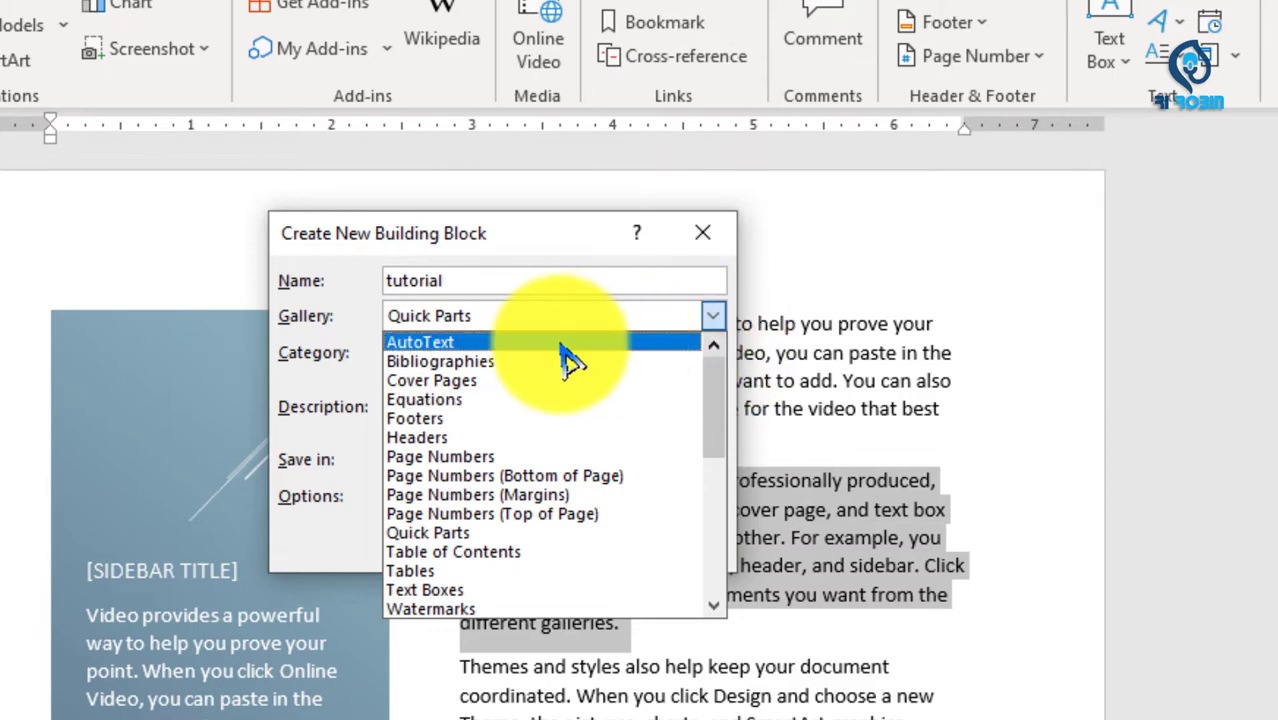
click(487, 325)
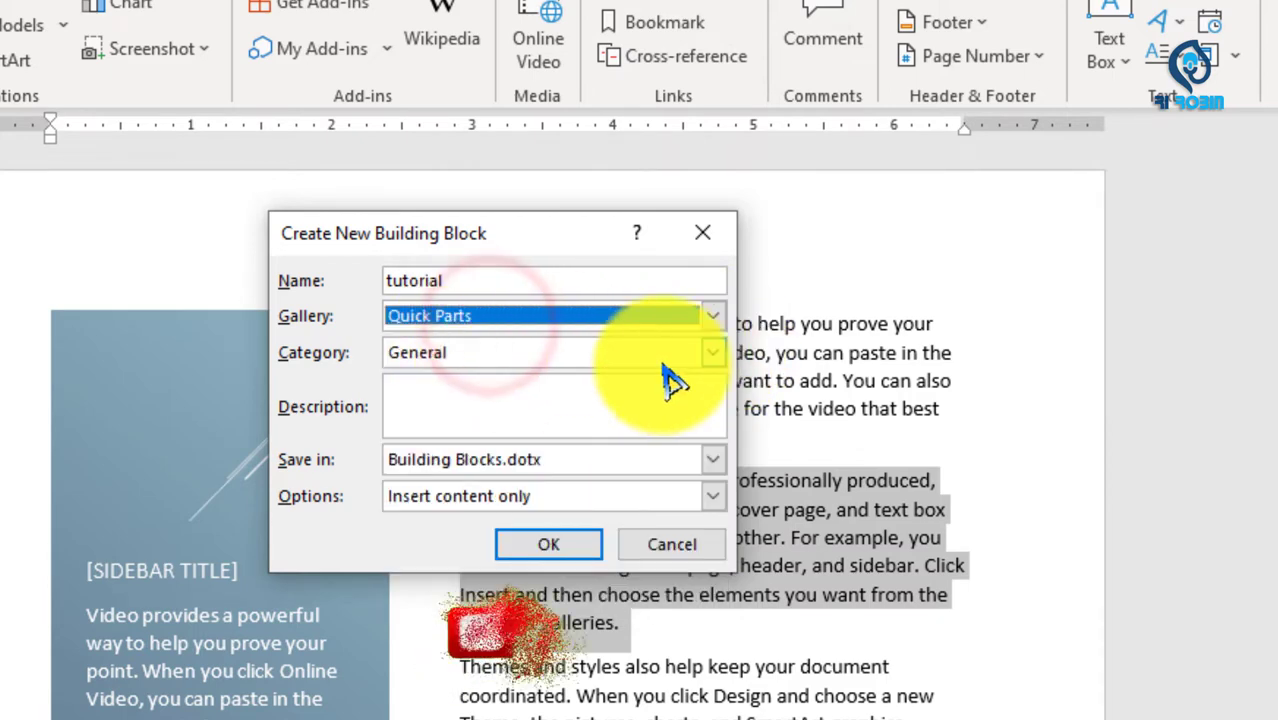
click(712, 352)
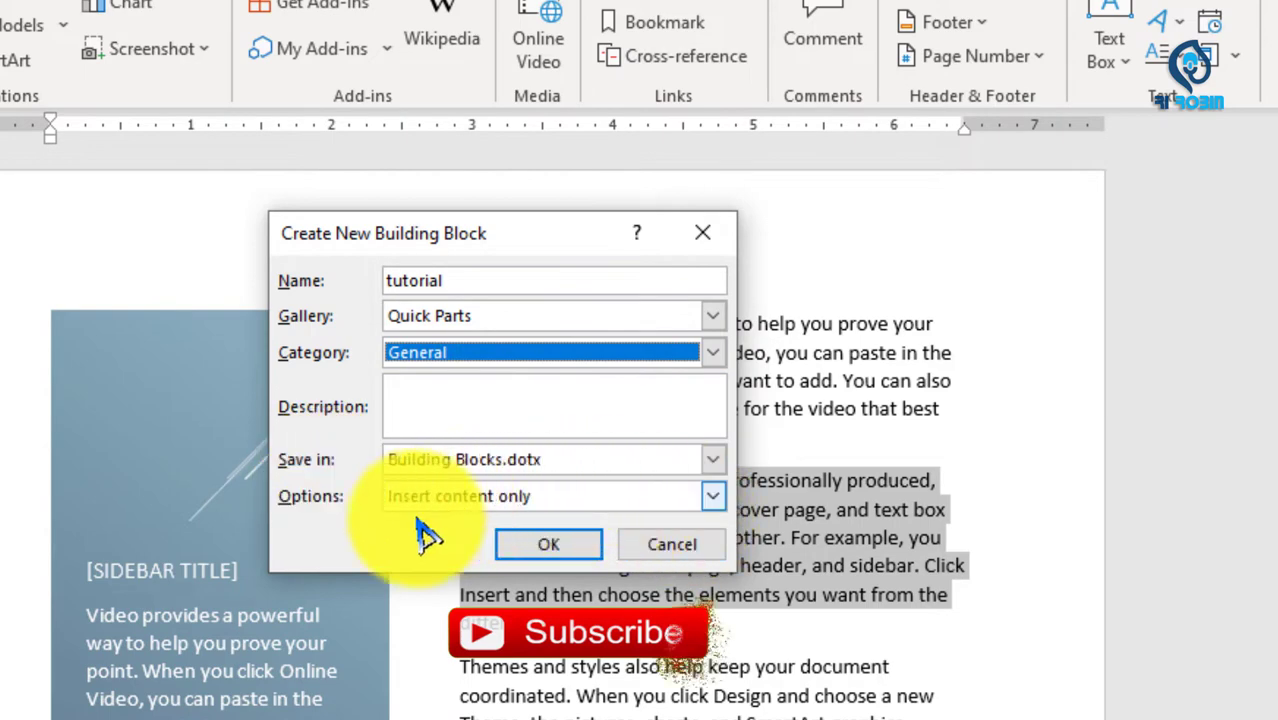
click(700, 494)
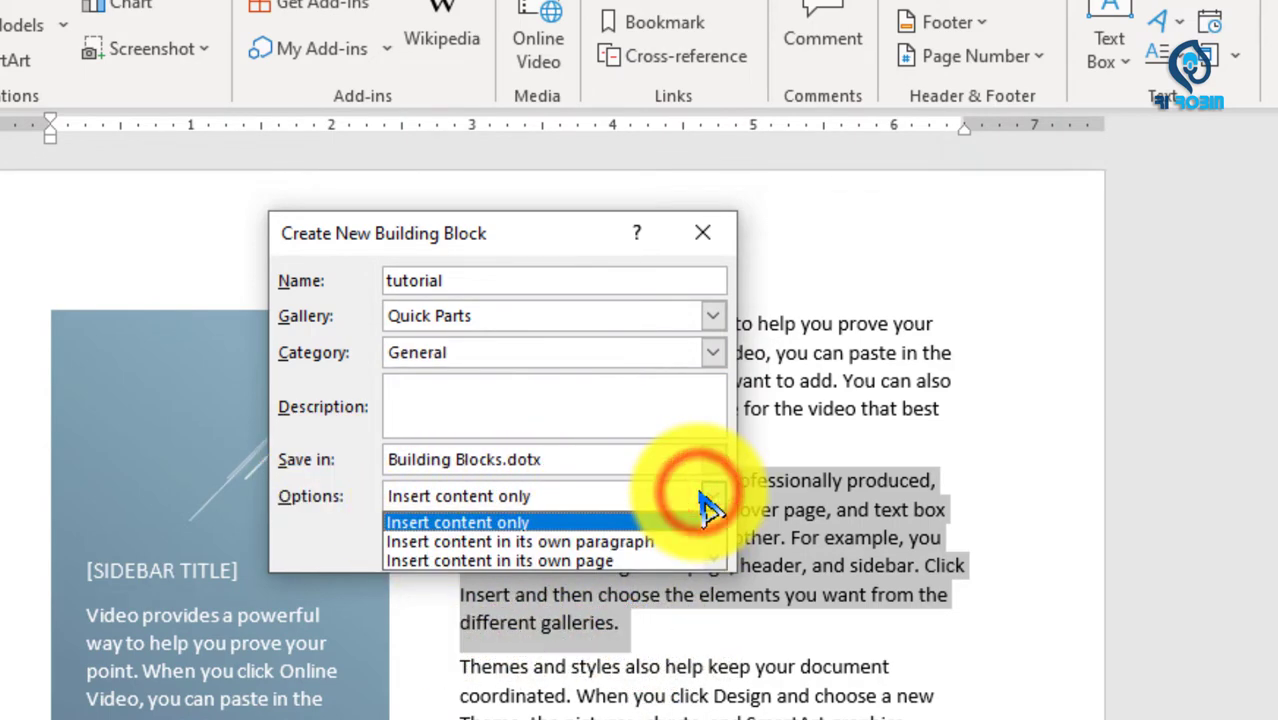
click(703, 497)
click(545, 315)
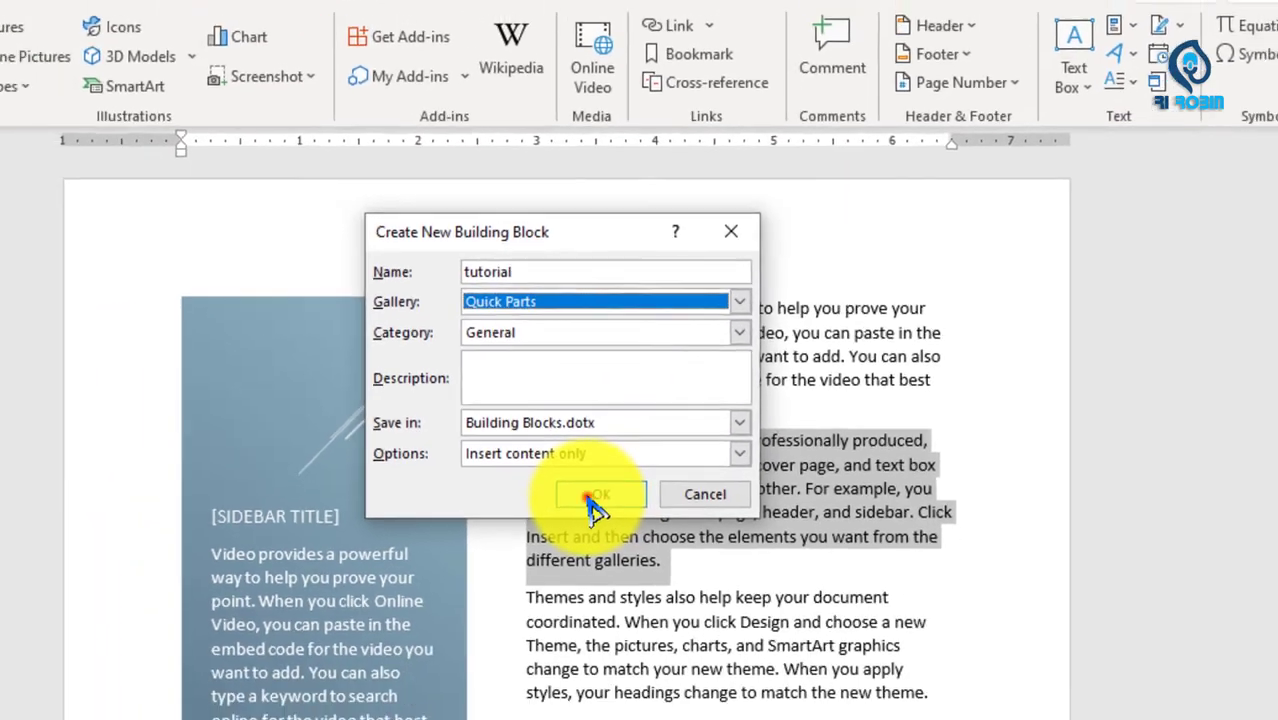
click(550, 545)
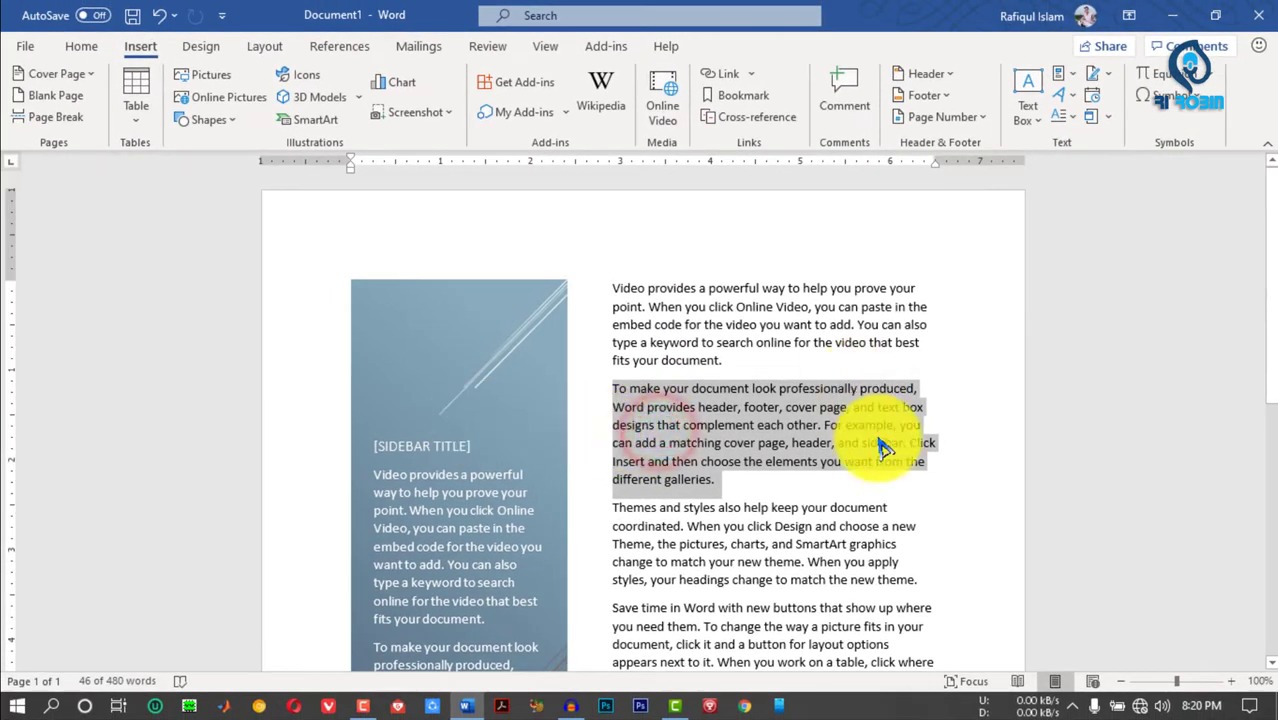
Step: Insert the 'tutorial' Quick Part below the 'Reading is easier' paragraph and place the caret on an empty line
click(862, 471)
scroll(862, 471, down, 6)
scroll(759, 422, down, 3)
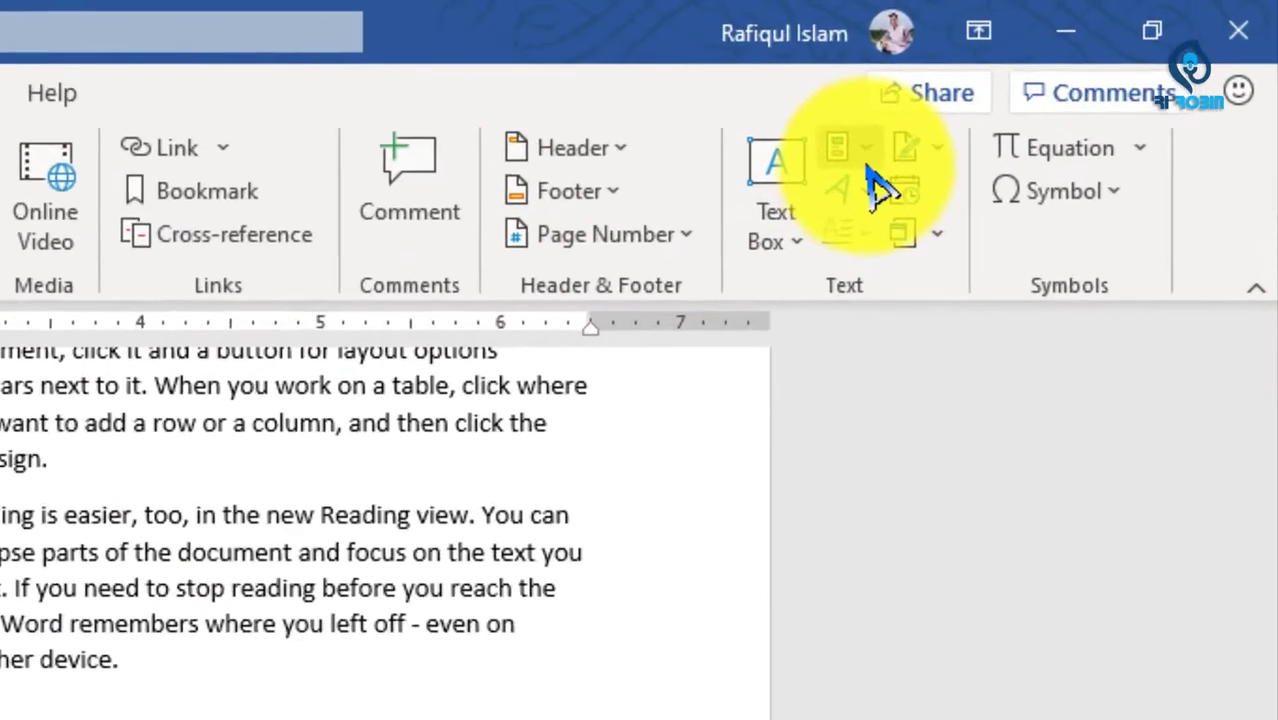
click(1066, 76)
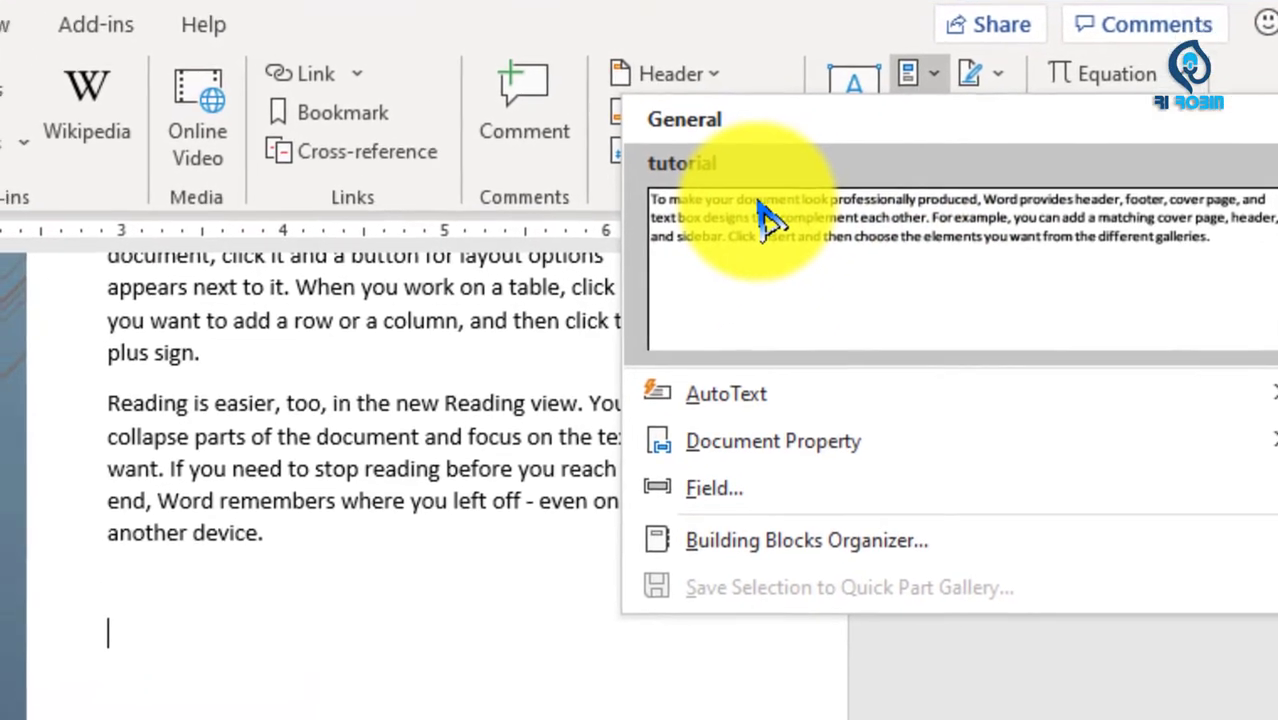
mouse_move(809, 297)
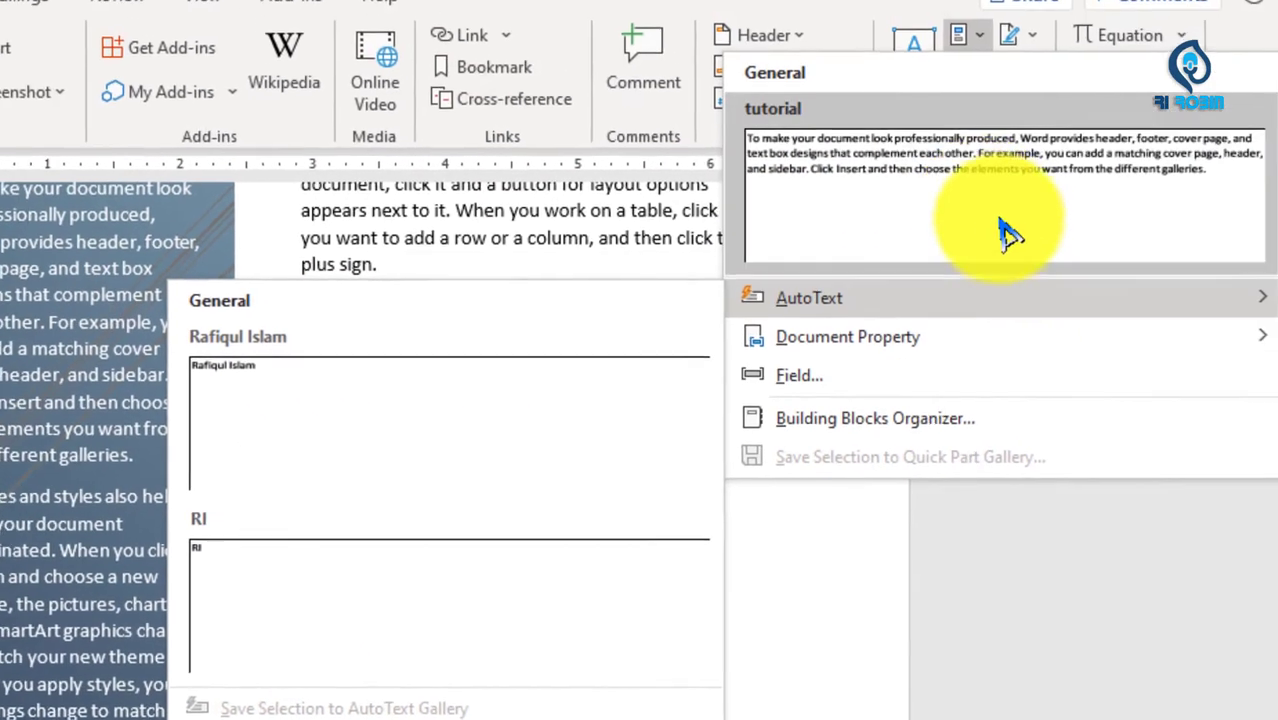
click(885, 200)
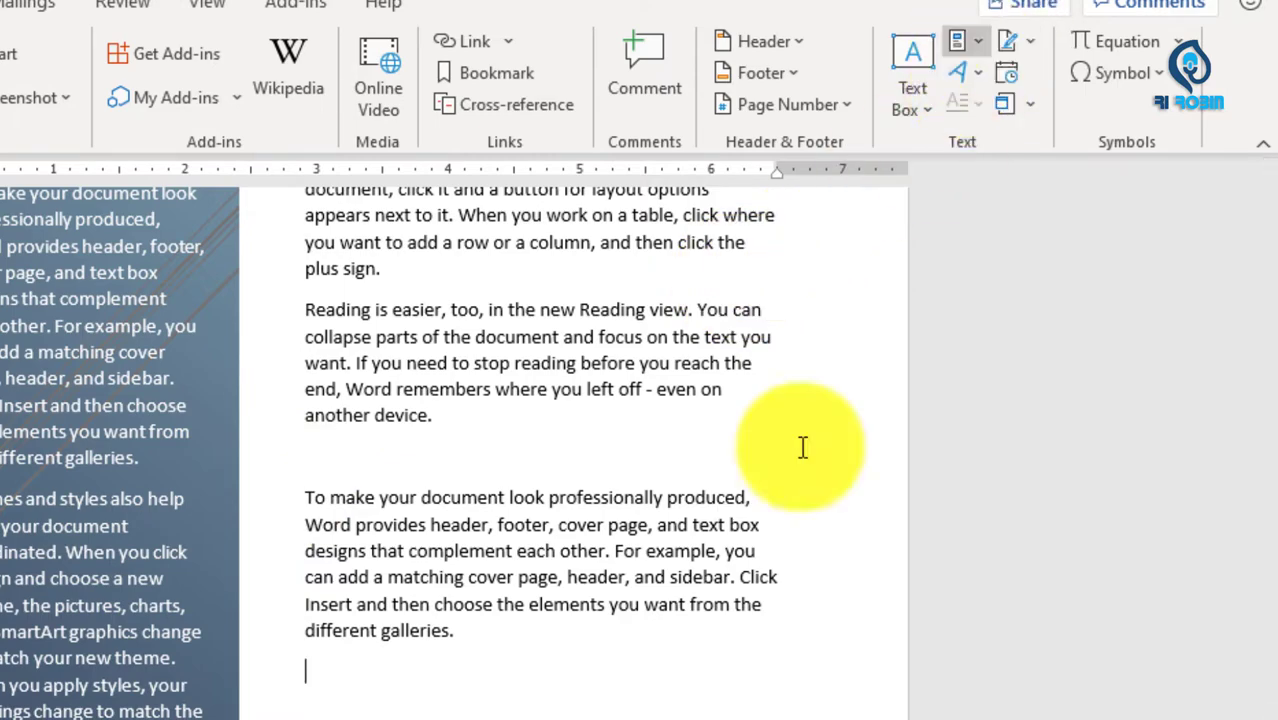
scroll(790, 460, down, 1)
double_click(400, 700)
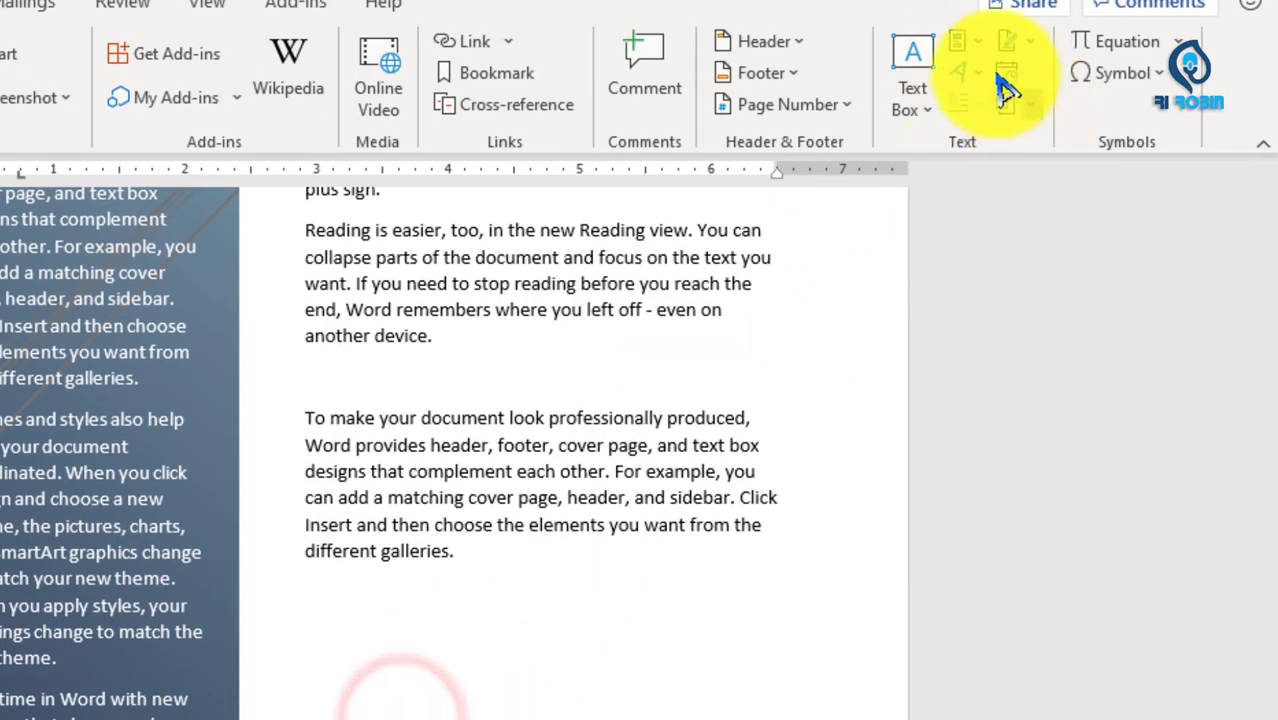
Step: Insert the 'tutorial' Quick Part again and add a Company E-mail document property field
click(975, 45)
click(1015, 155)
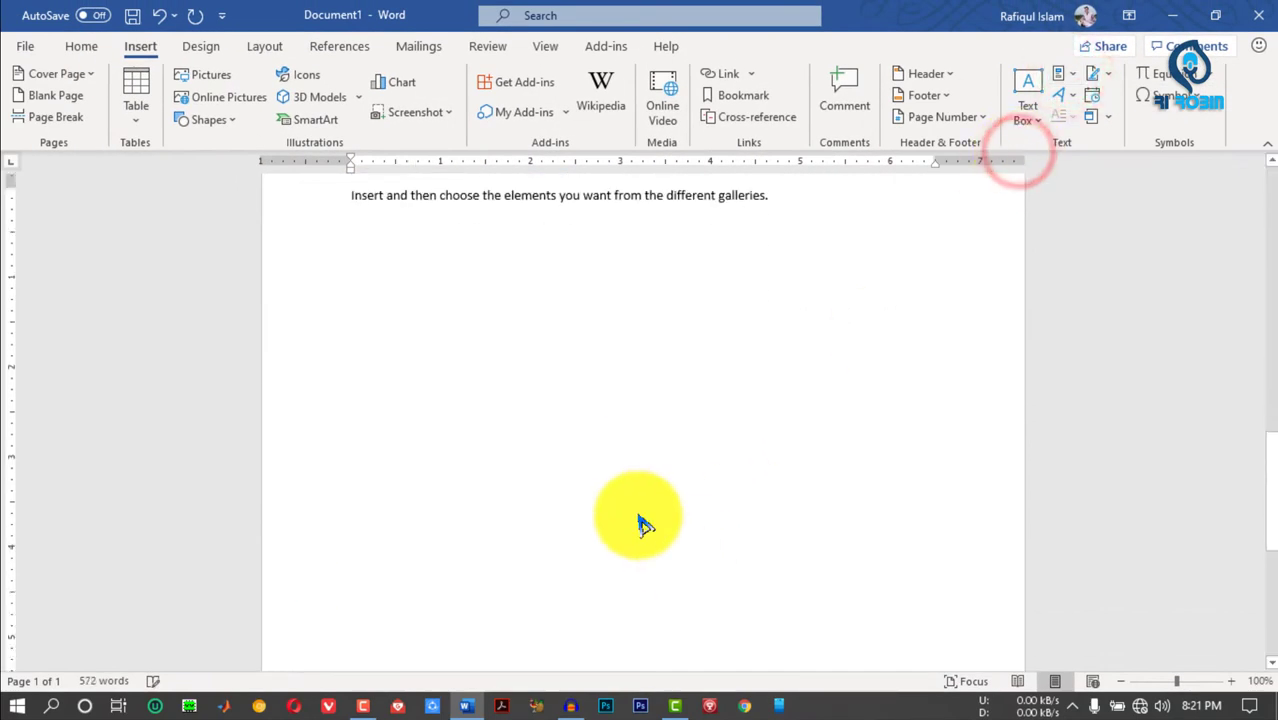
click(1078, 82)
mouse_move(983, 278)
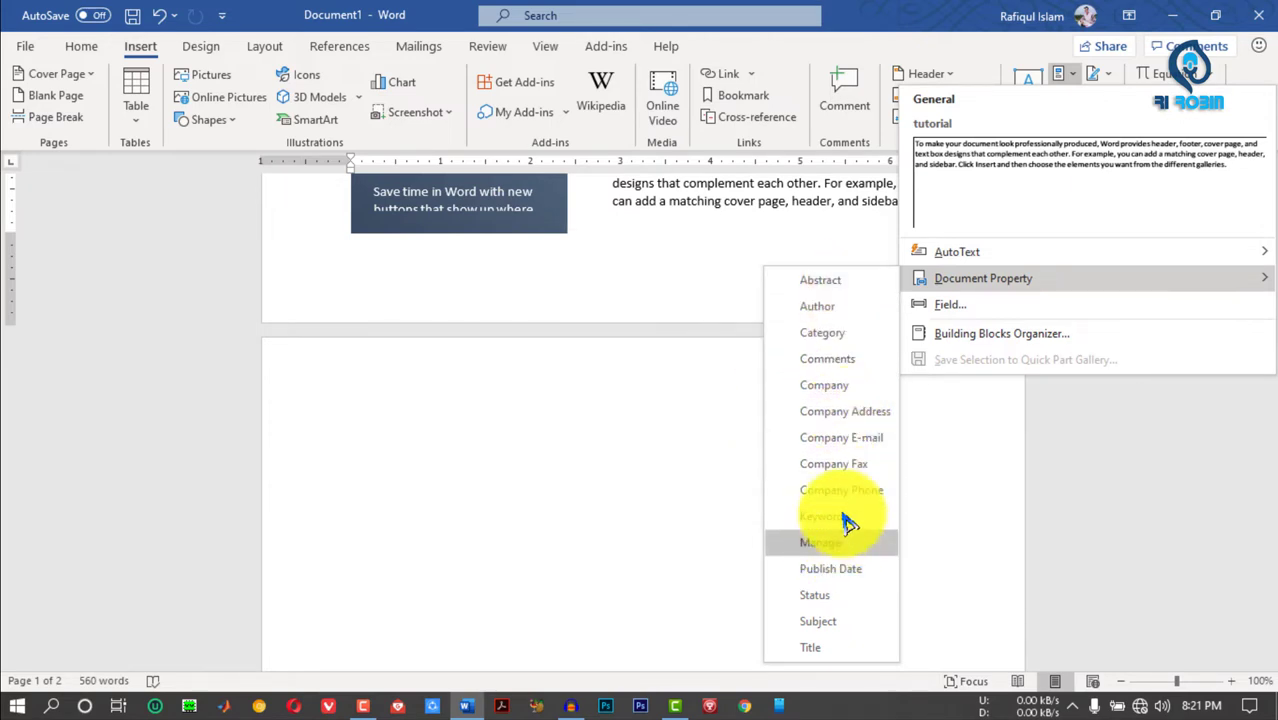
click(845, 438)
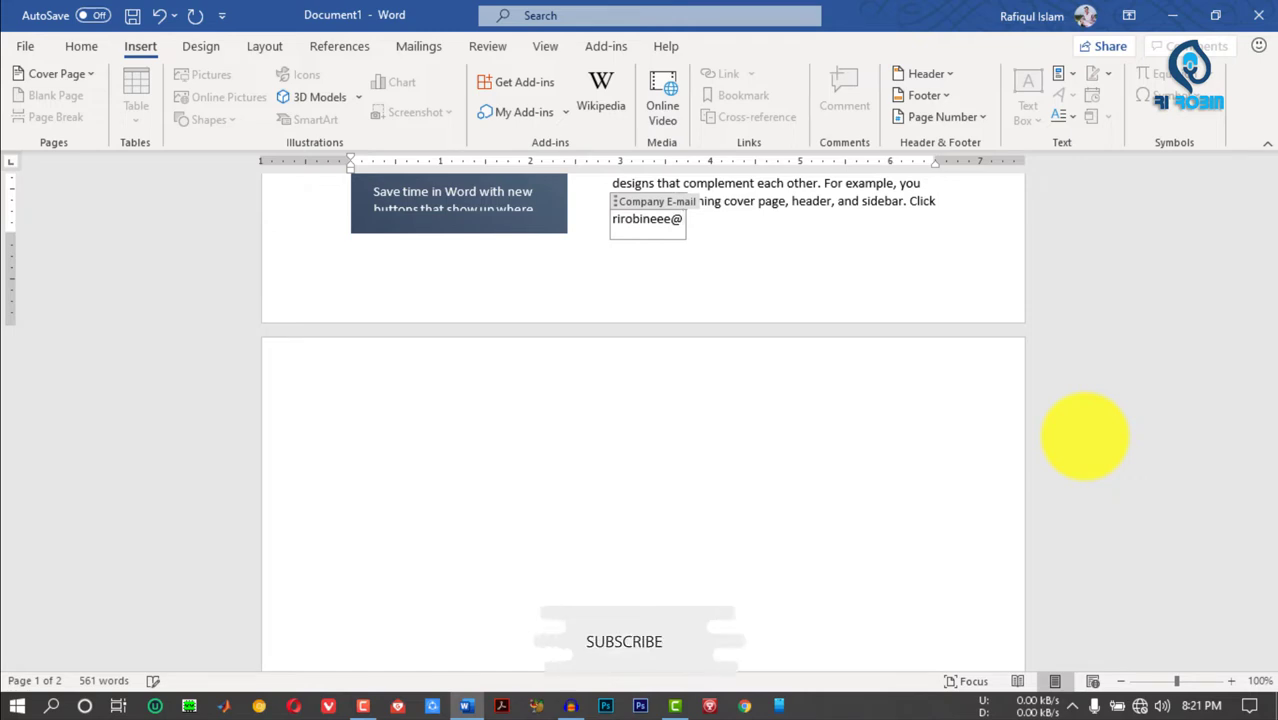
Step: Fill in the company e-mail address, leave the footer, and return to the body
click(827, 358)
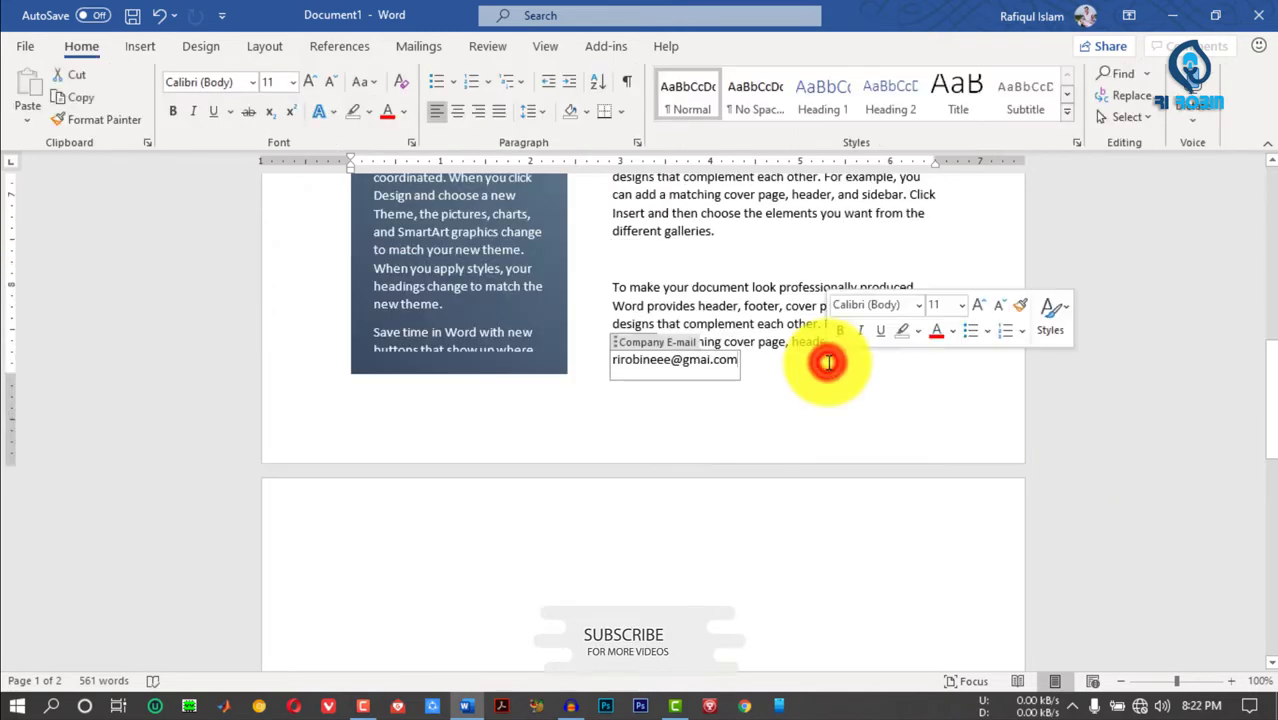
click(730, 363)
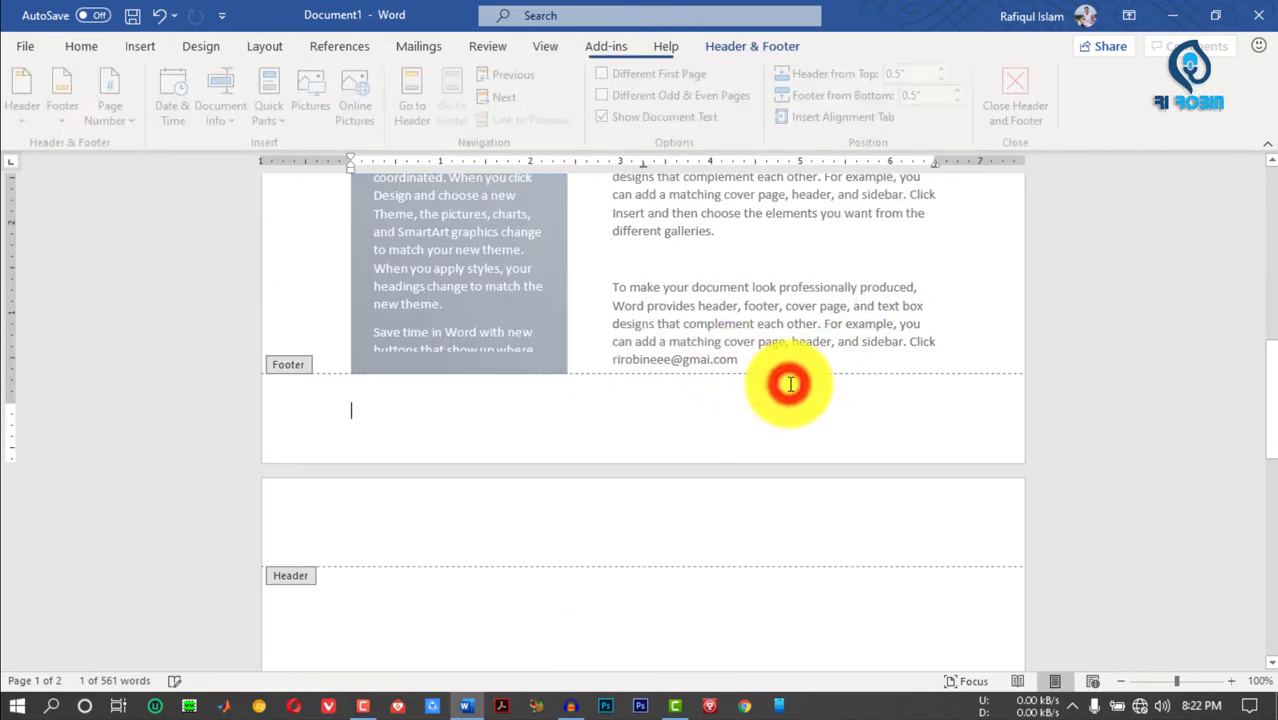
double_click(845, 315)
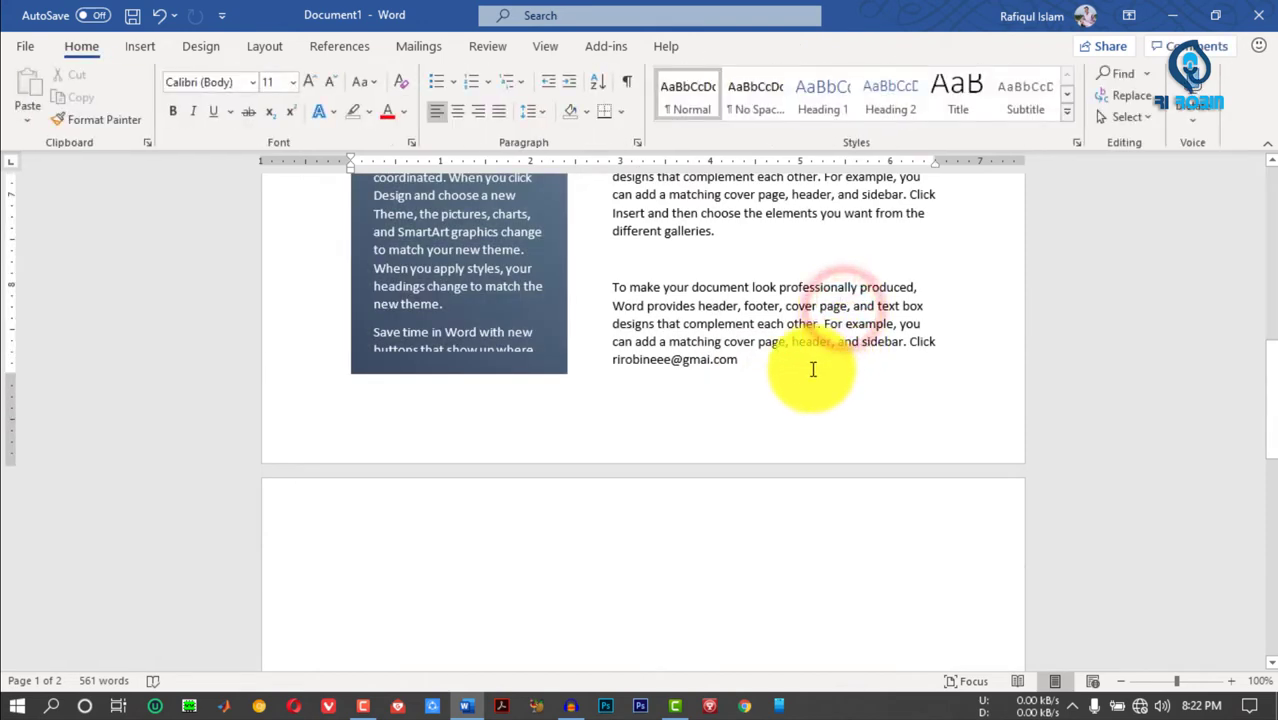
click(713, 362)
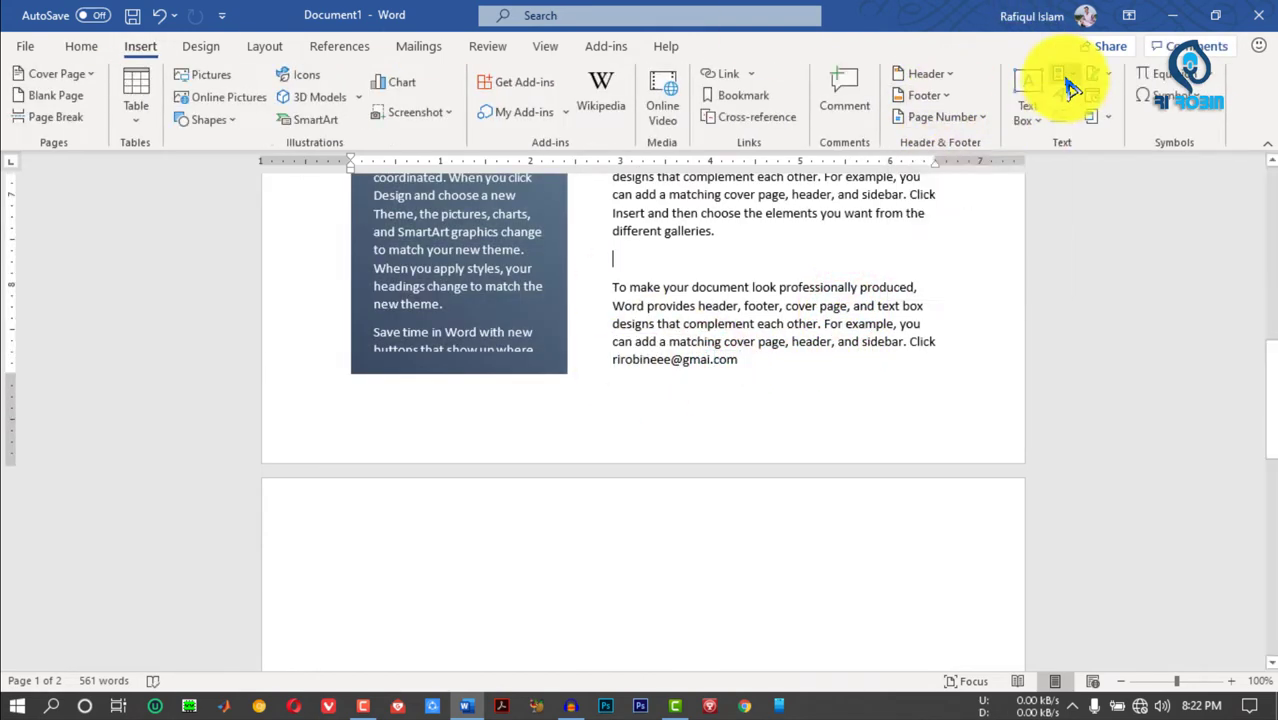
click(1060, 76)
click(1004, 306)
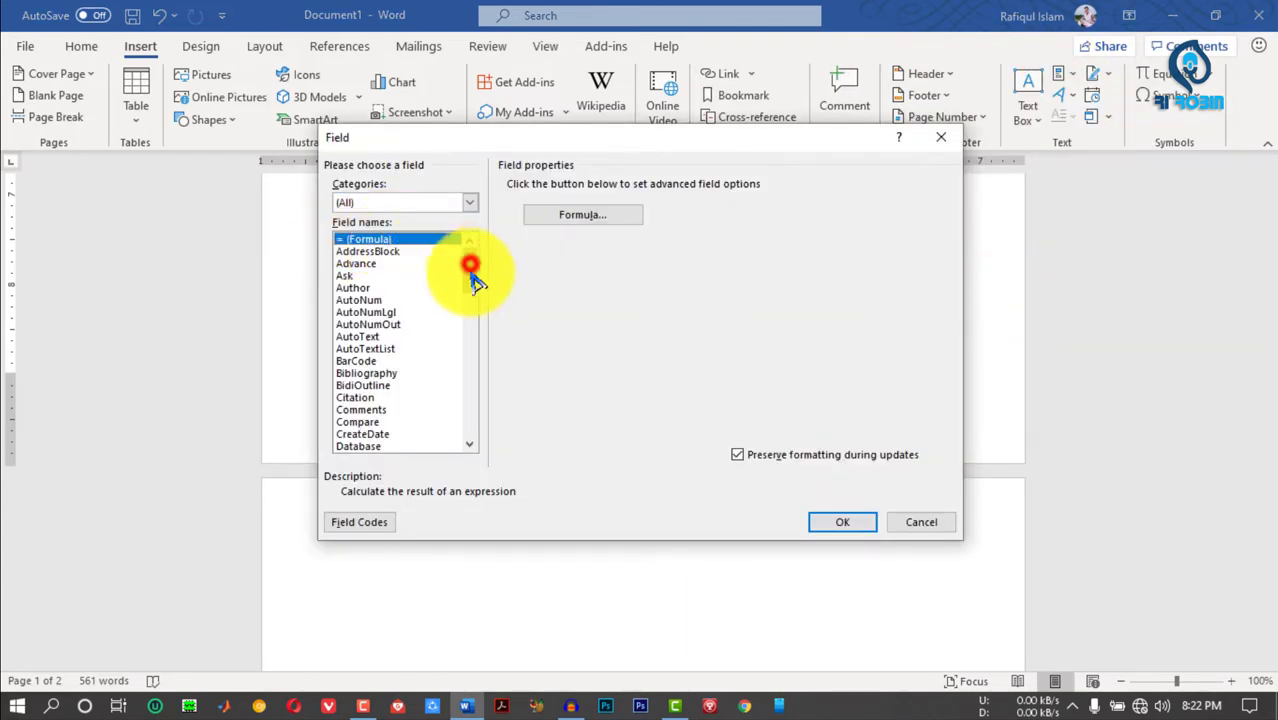
drag(470, 268, 406, 202)
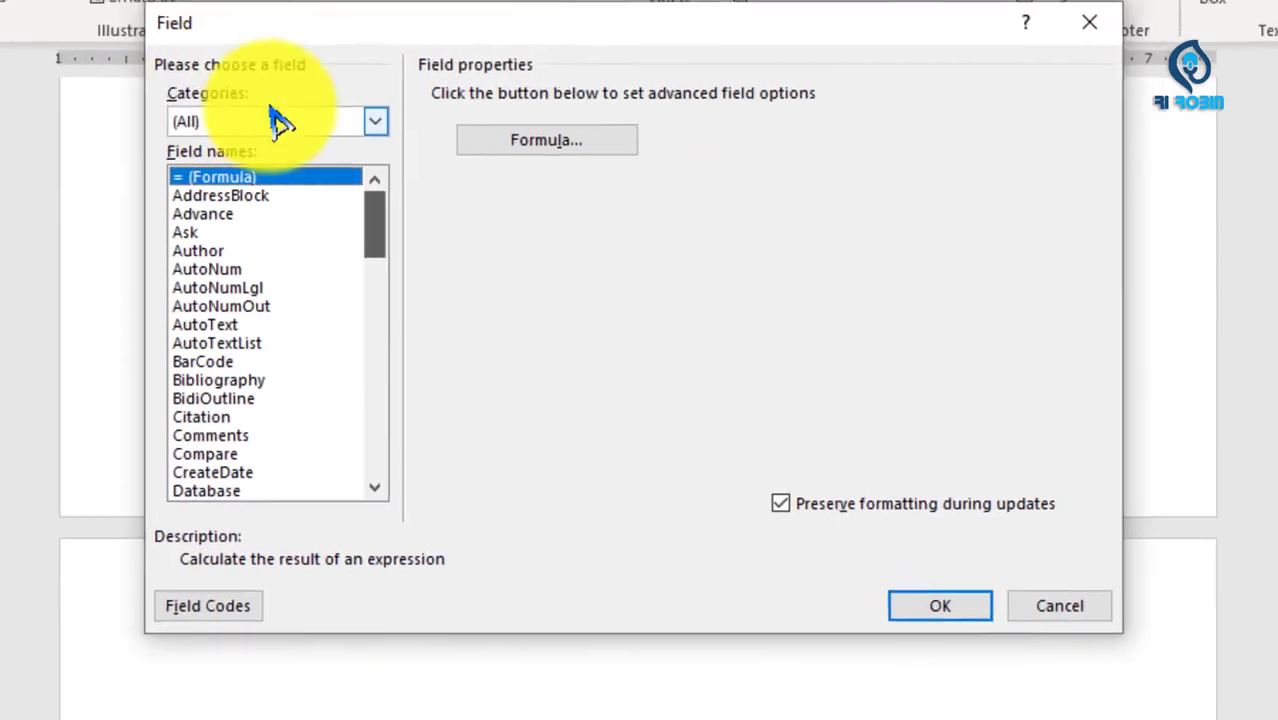
click(1059, 605)
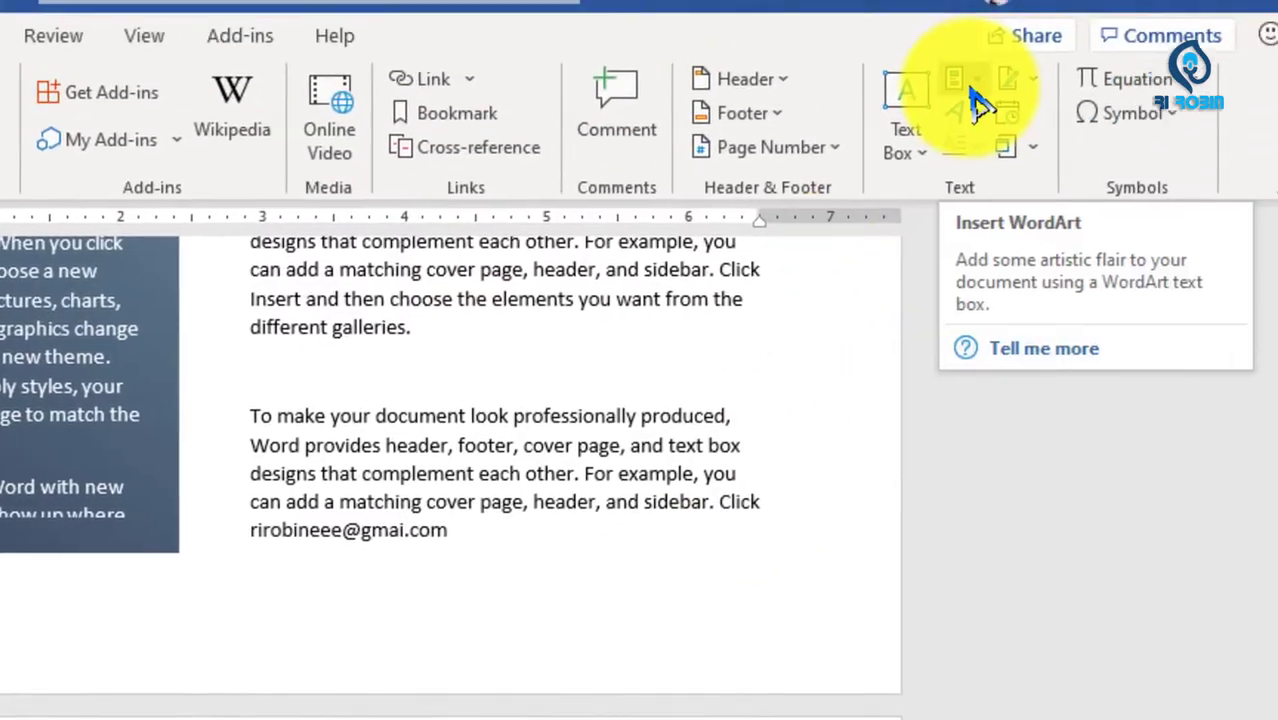
click(955, 80)
click(825, 470)
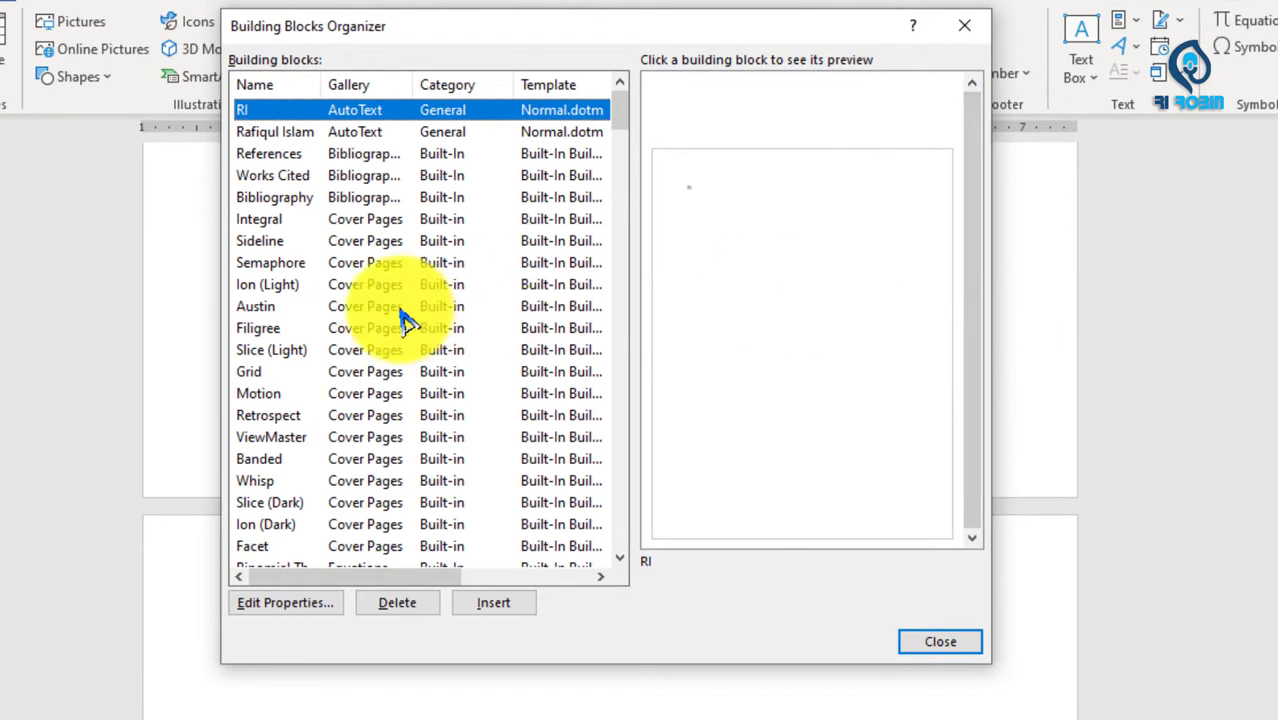
click(403, 310)
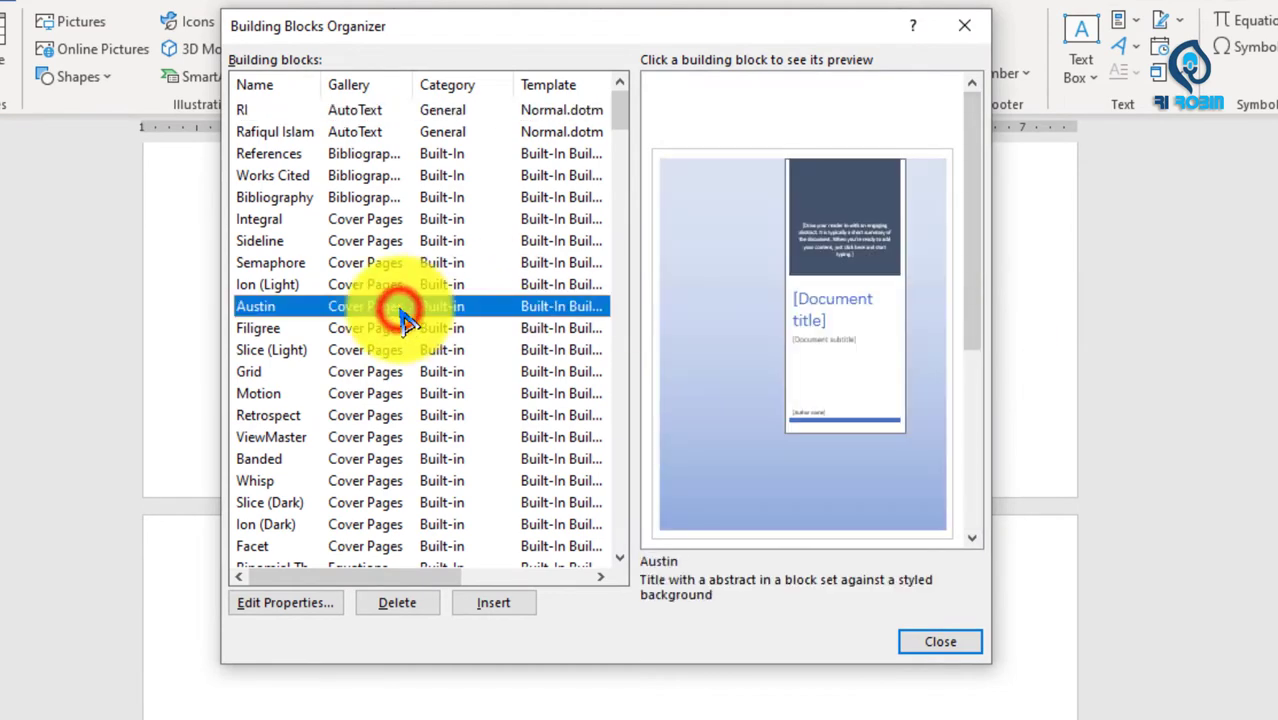
click(405, 262)
click(425, 131)
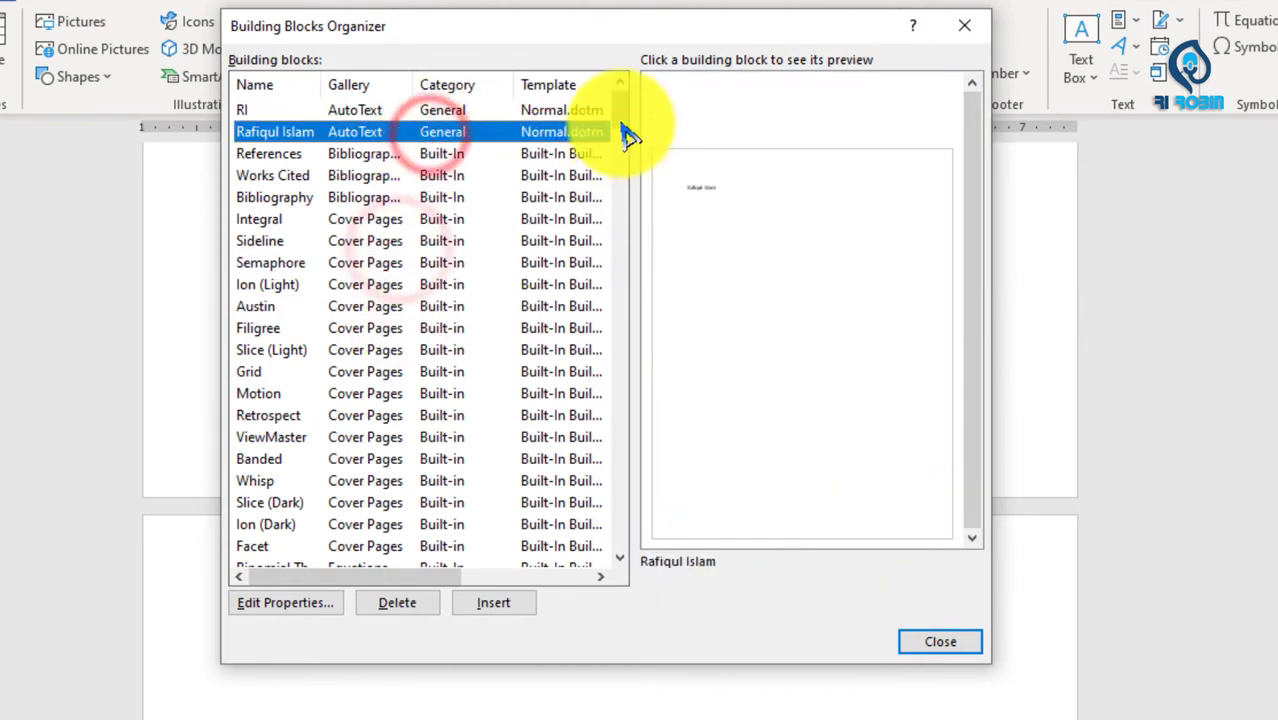
drag(620, 122, 598, 218)
click(366, 284)
click(356, 415)
click(405, 462)
click(434, 262)
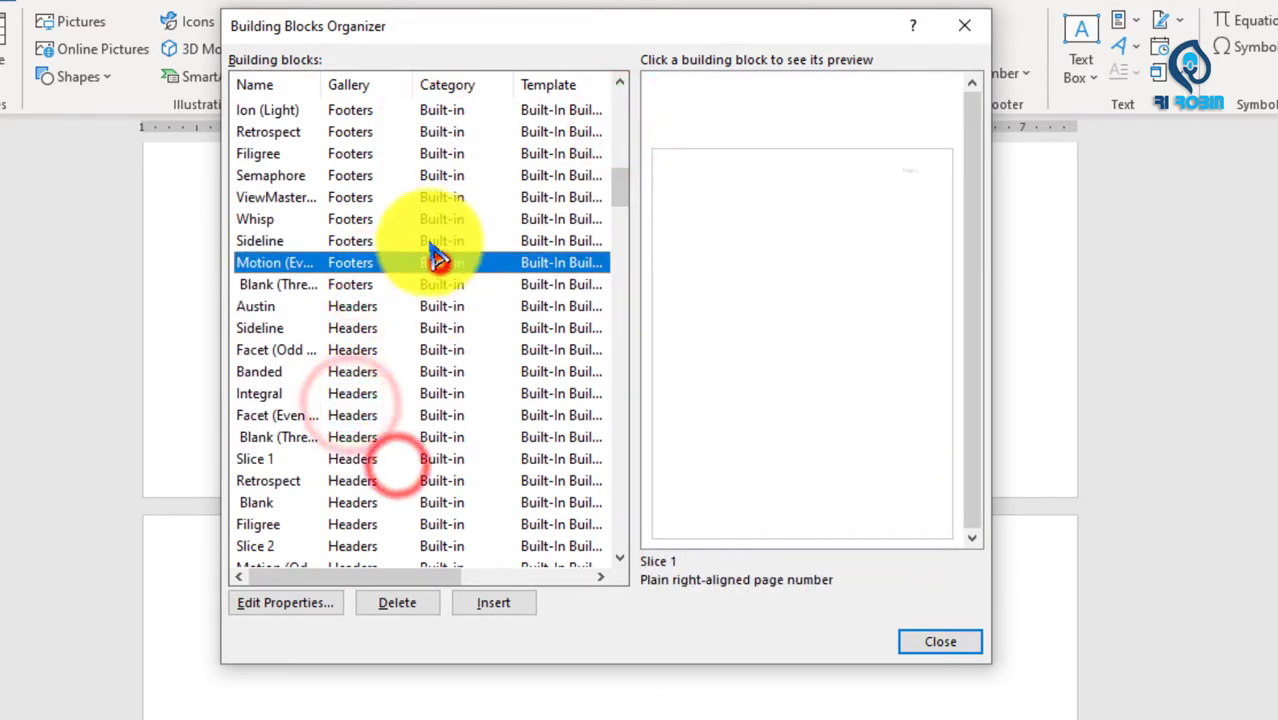
click(378, 174)
click(345, 262)
click(322, 370)
drag(617, 178, 621, 243)
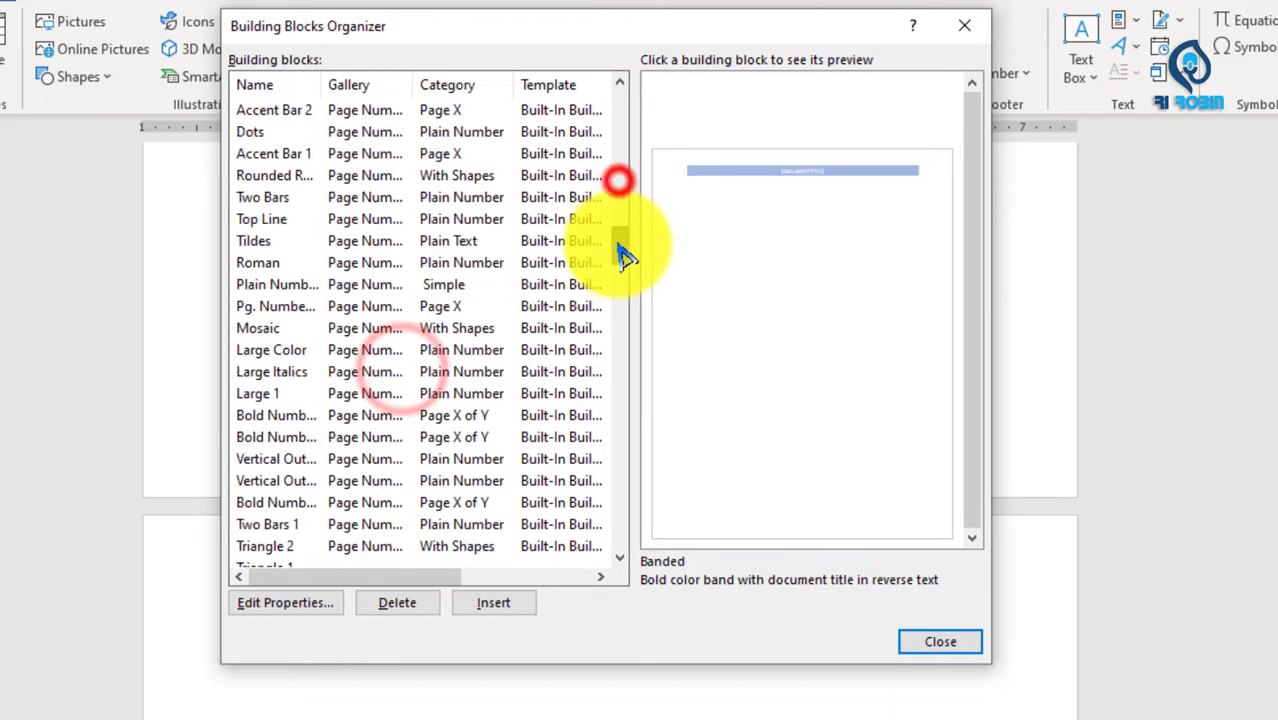
click(392, 325)
click(345, 393)
scroll(400, 400, down, 5)
click(380, 197)
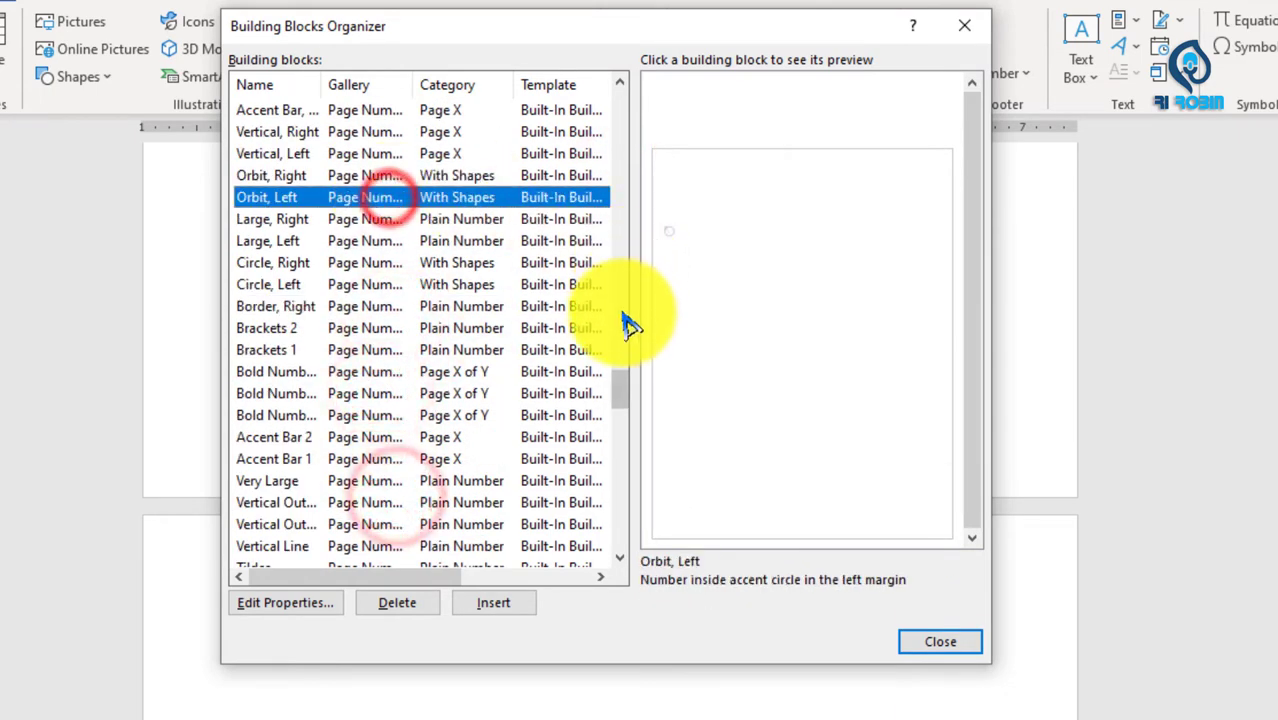
click(940, 641)
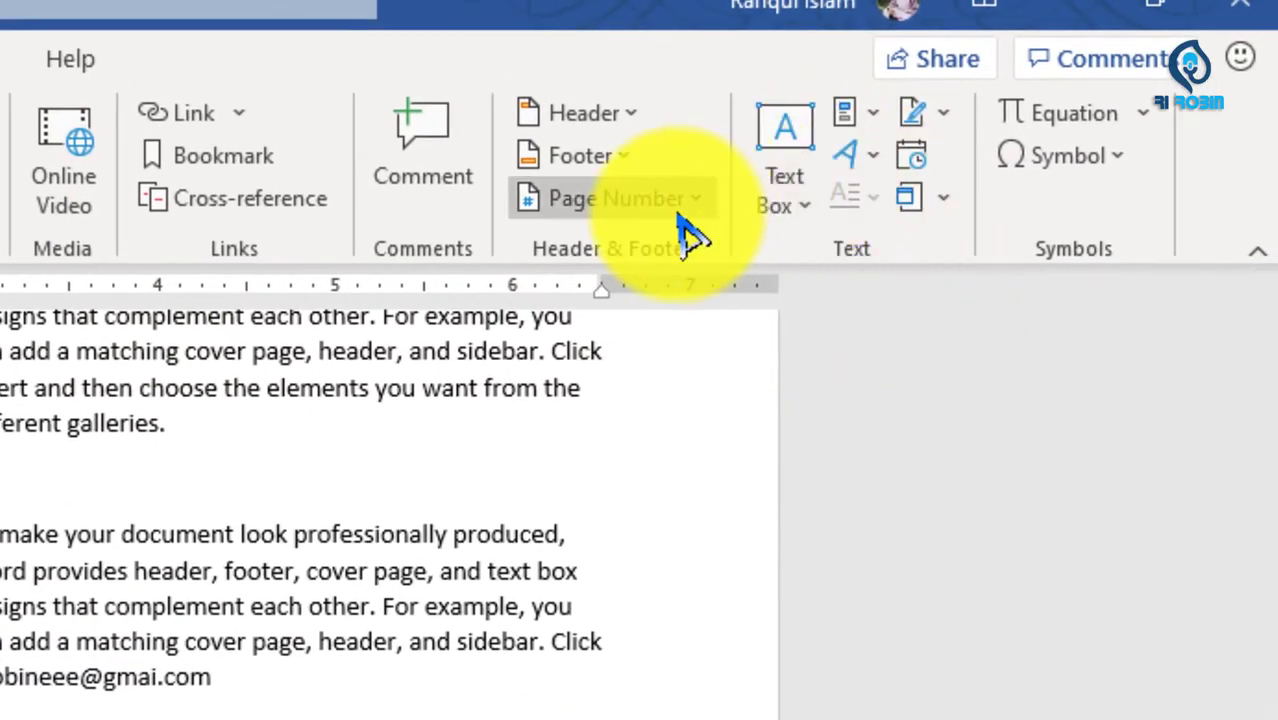
Step: Insert a WordArt text box reading 'RIROBIN'
click(850, 155)
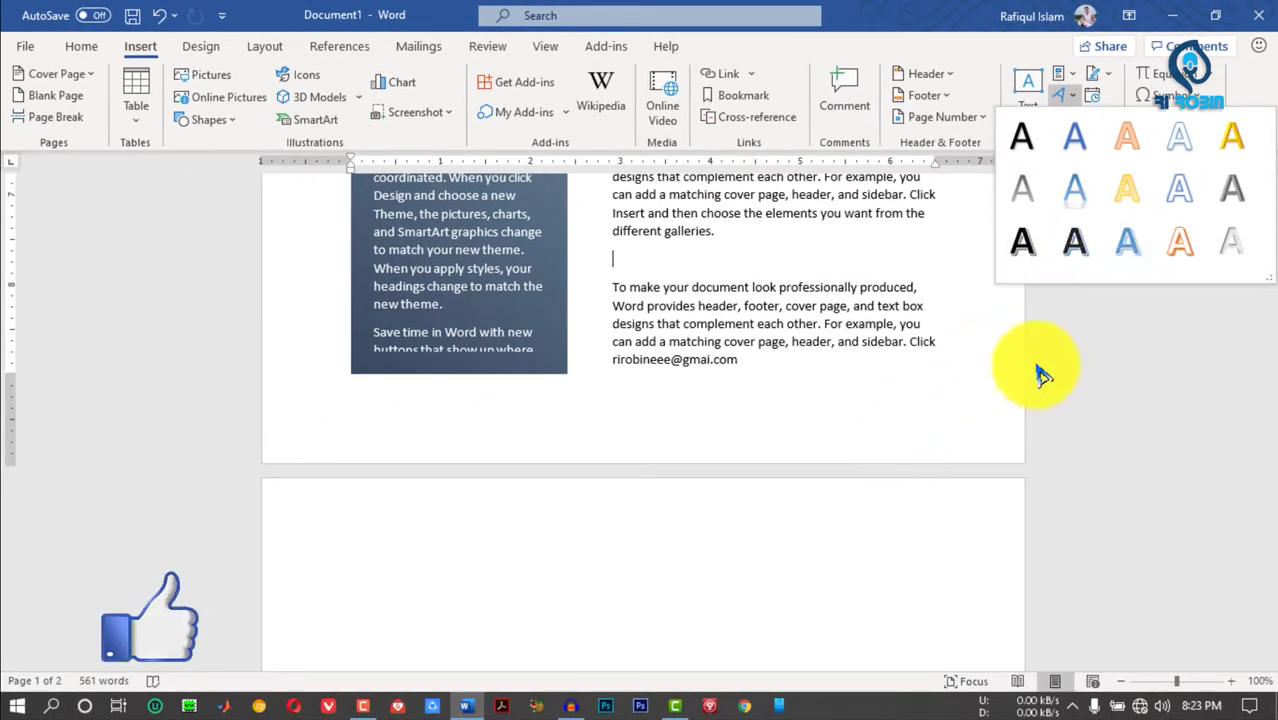
click(1073, 205)
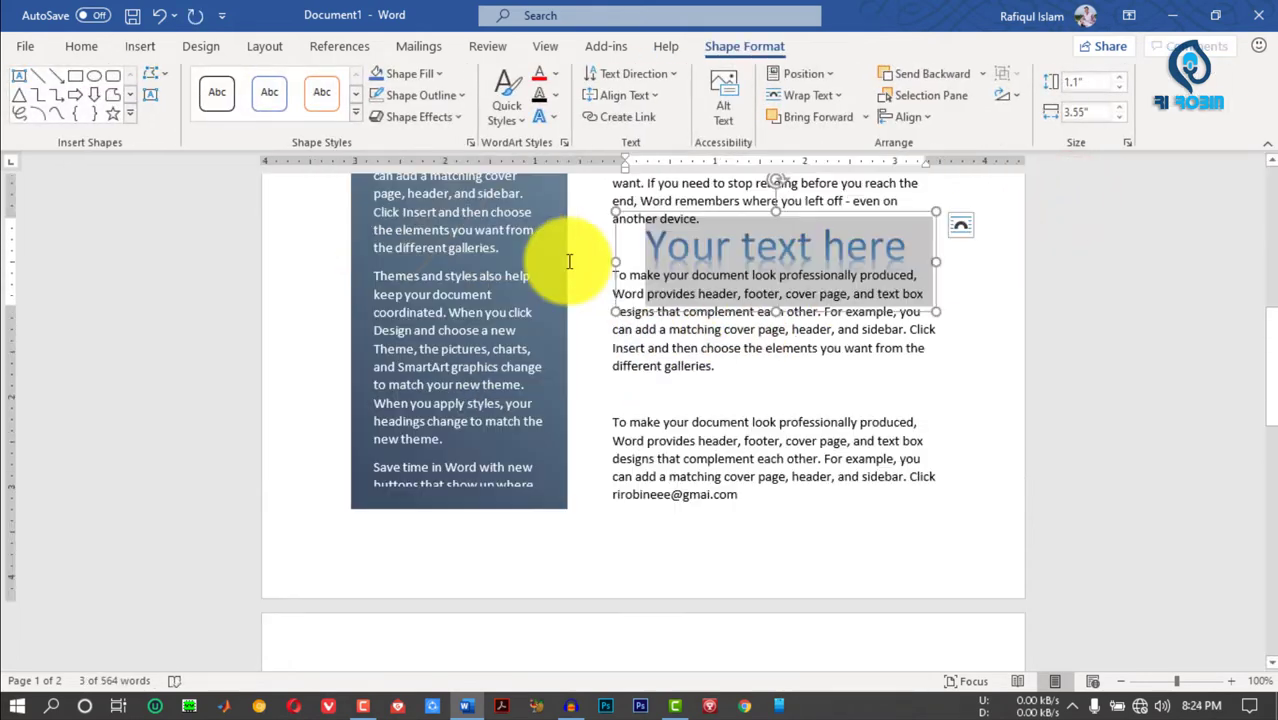
text(RO)
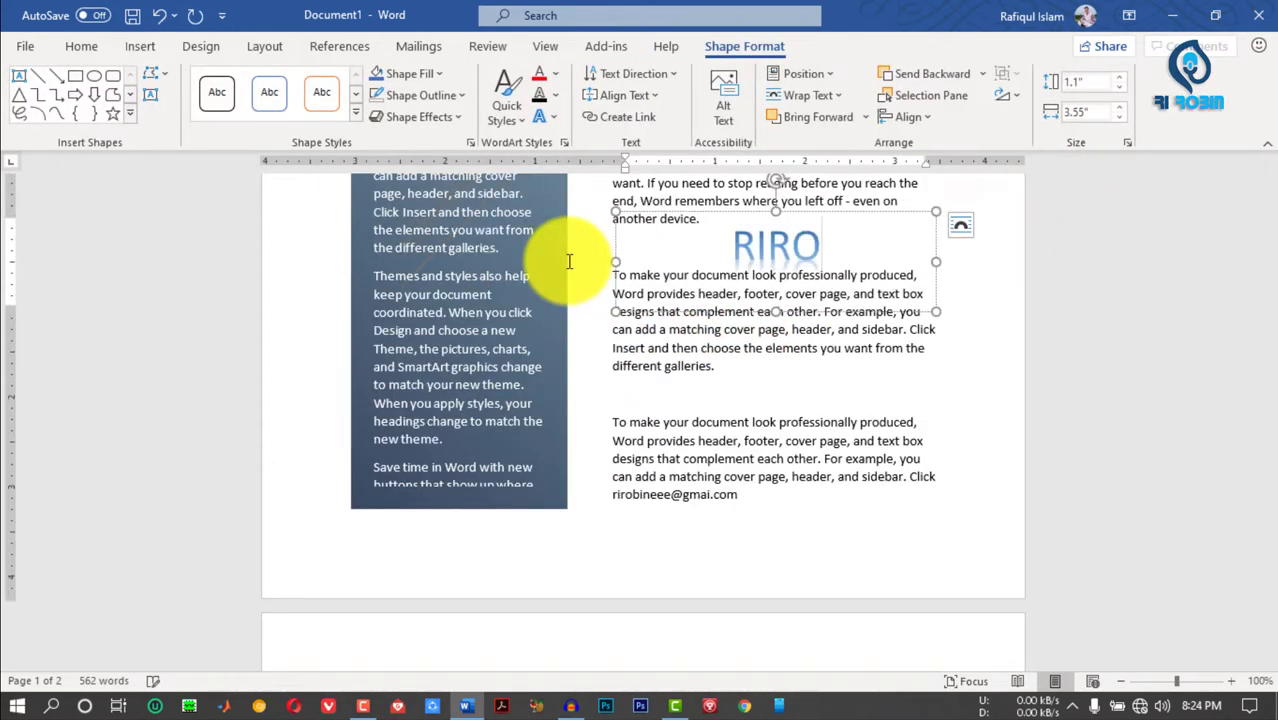
text(BIN)
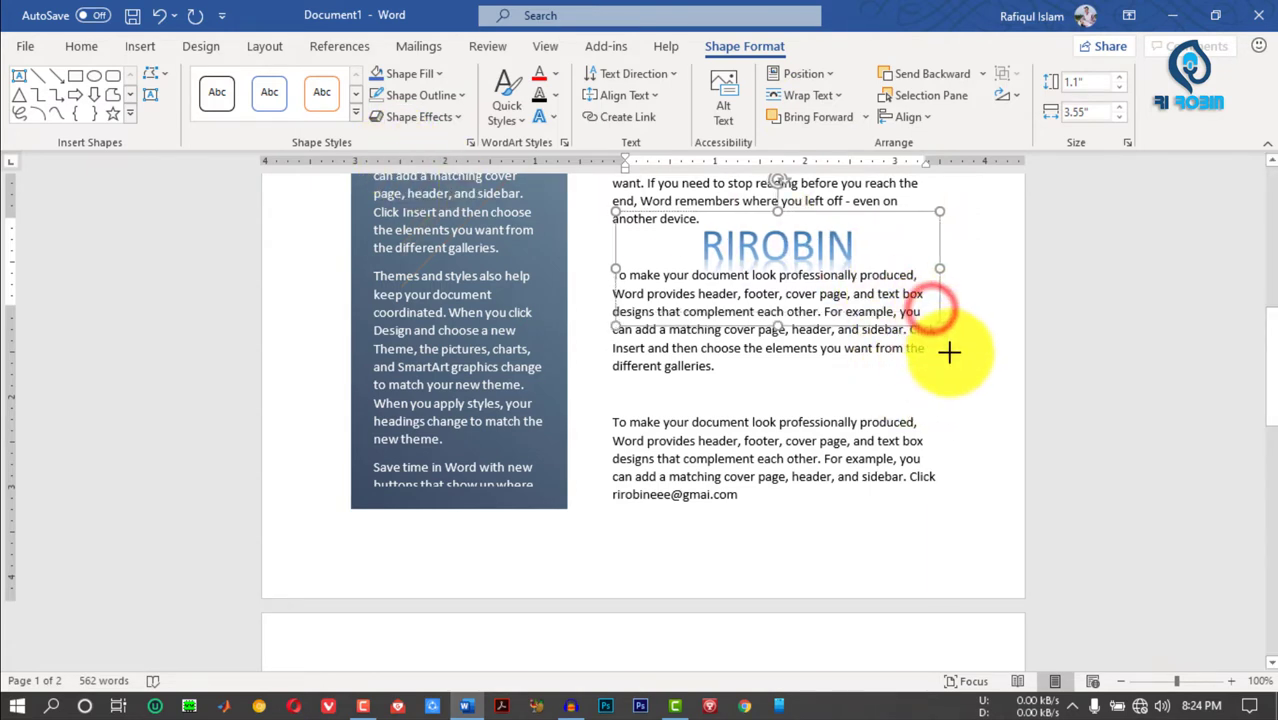
Step: Make the RIROBIN WordArt slightly taller and move it to the top of page 2
drag(931, 310, 936, 318)
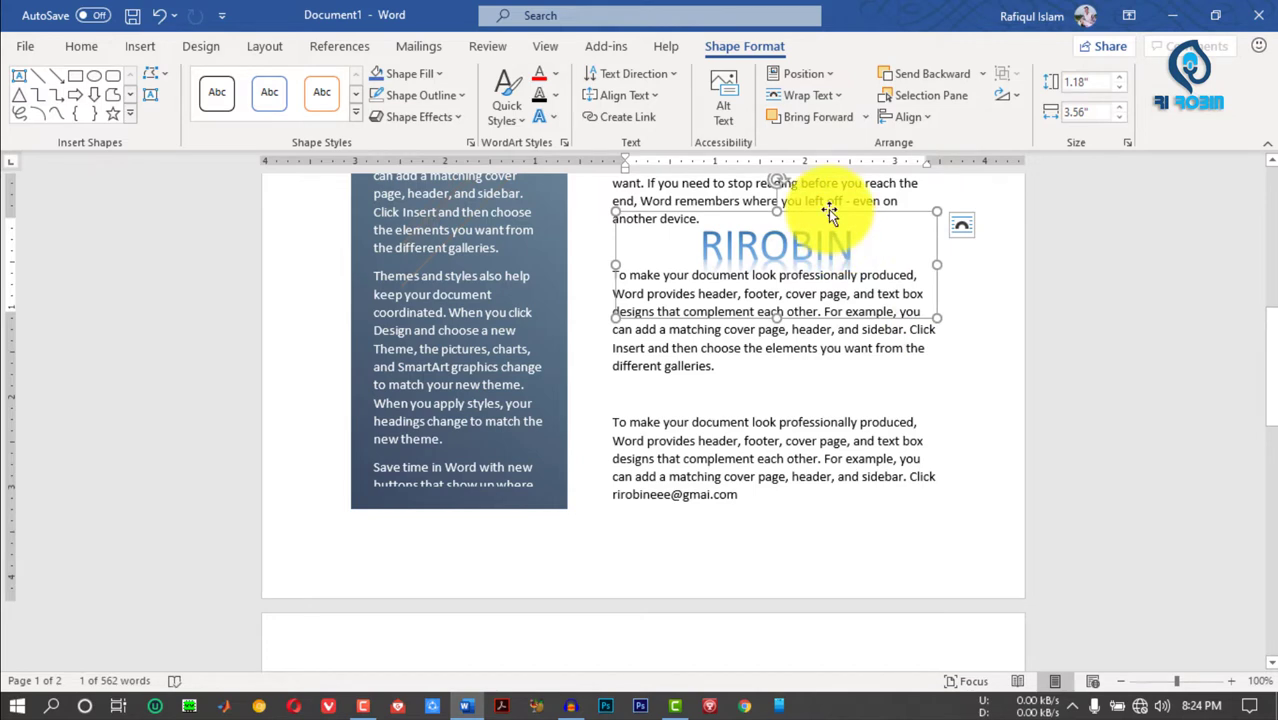
drag(957, 228, 613, 716)
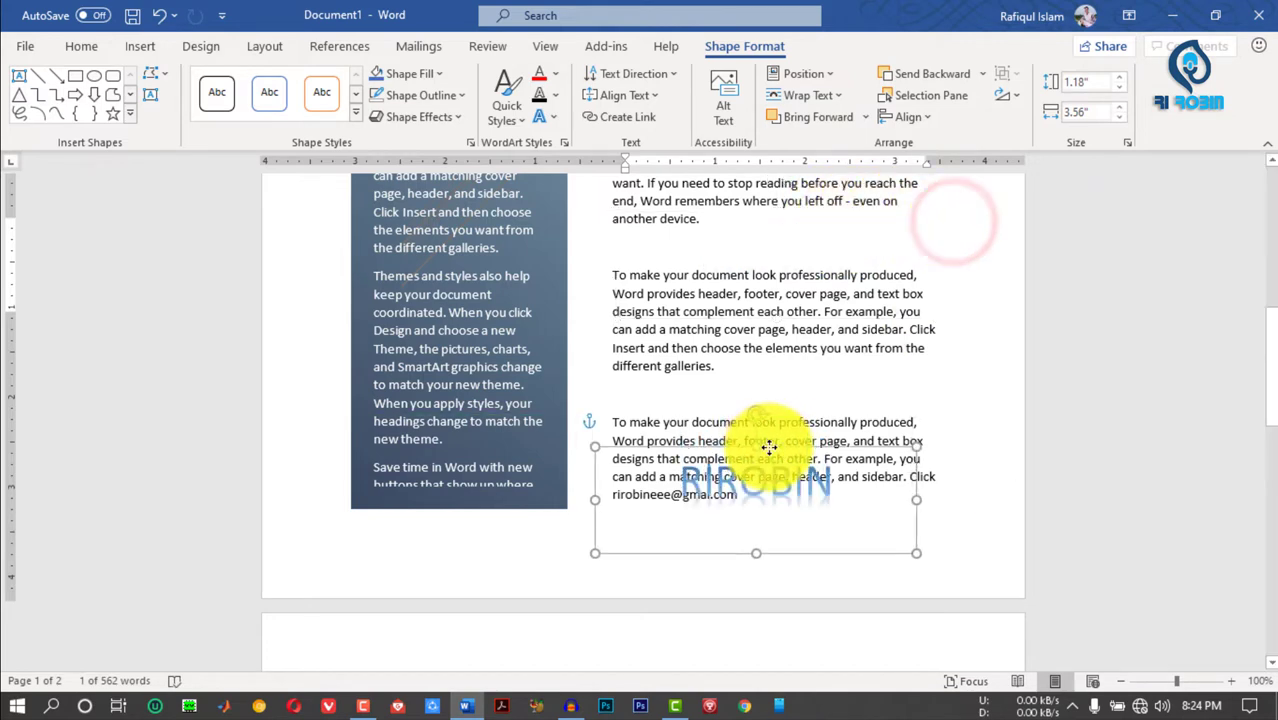
scroll(472, 698, down, 4)
click(608, 362)
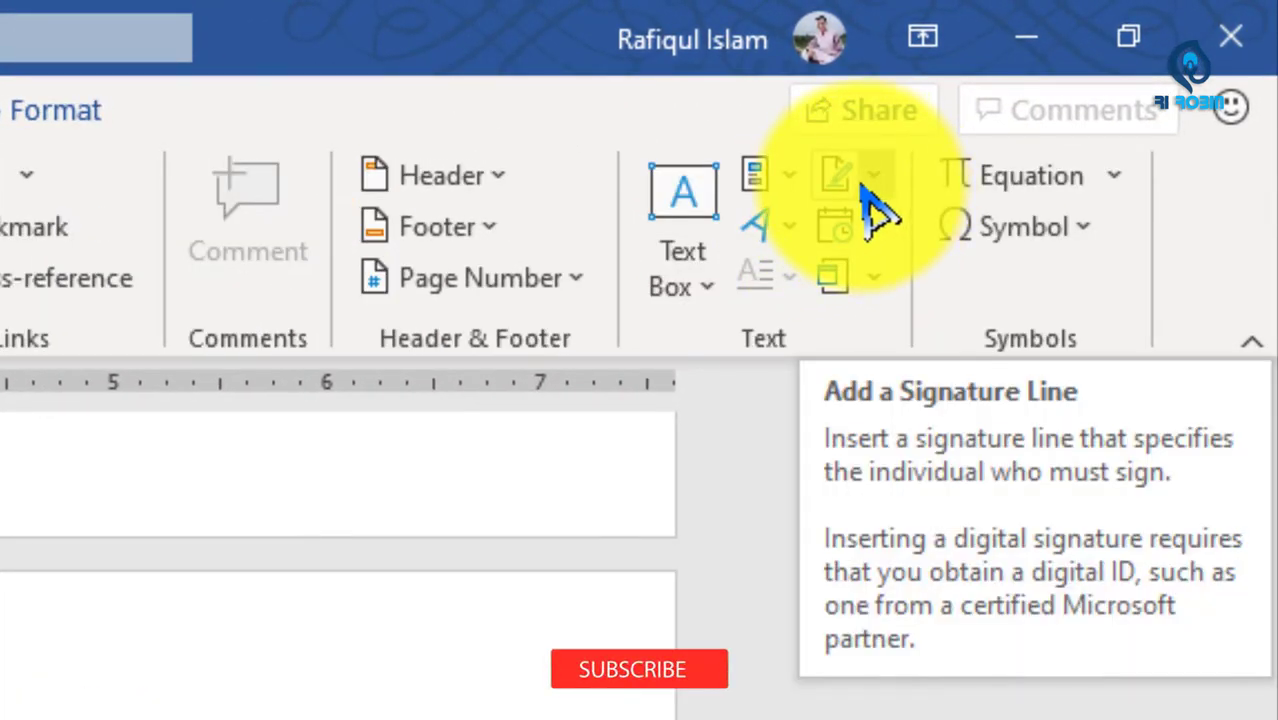
Step: Add a signature line with the suggested signer's name, title NAME, and the signer's e-mail address
click(863, 190)
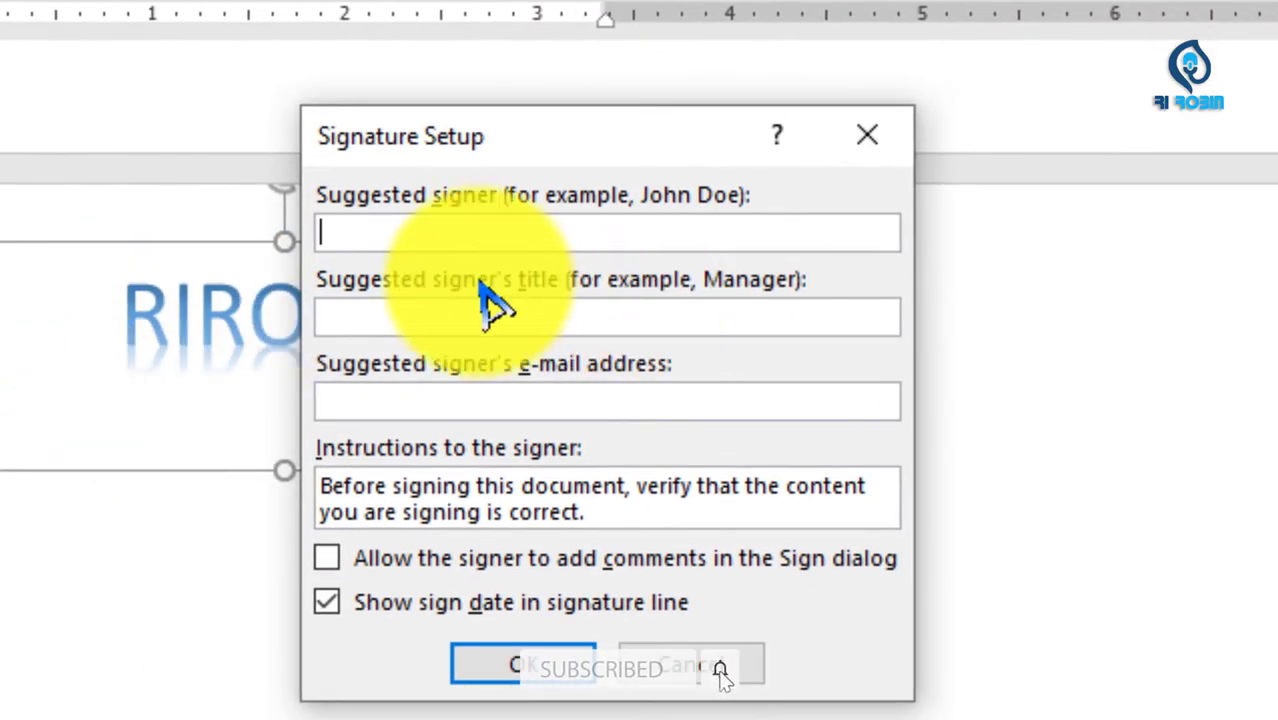
click(424, 234)
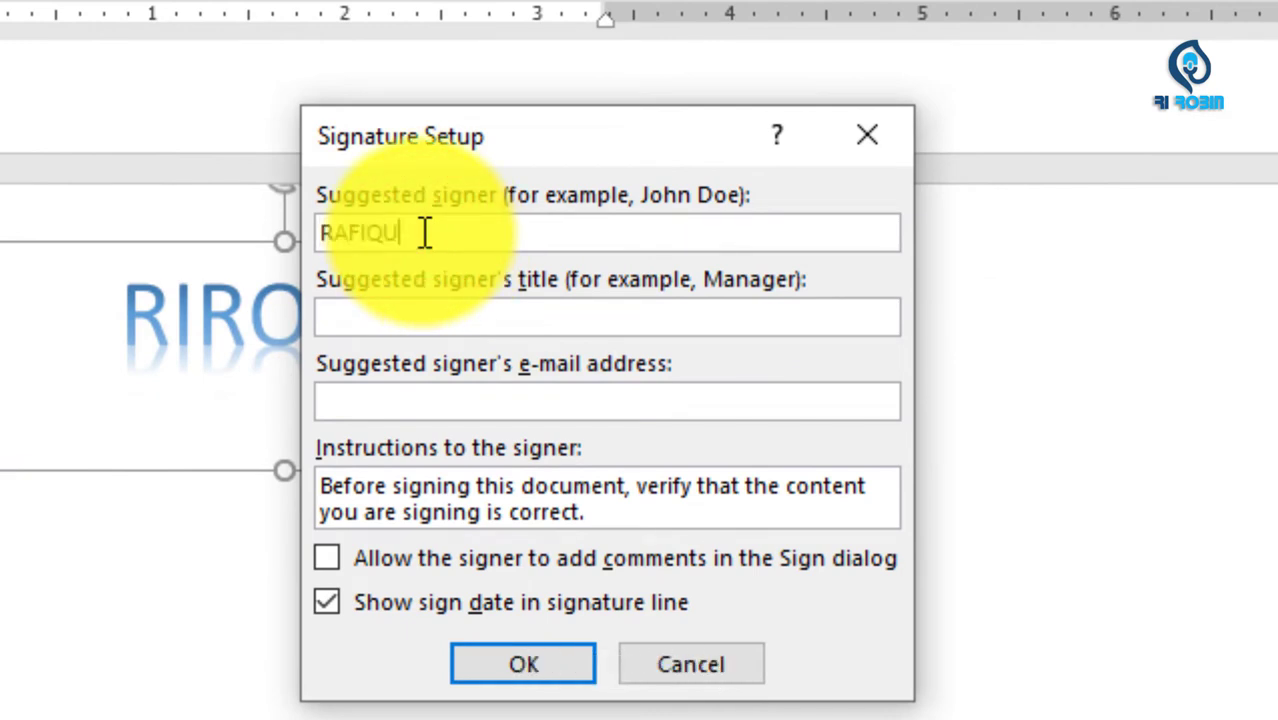
text(M)
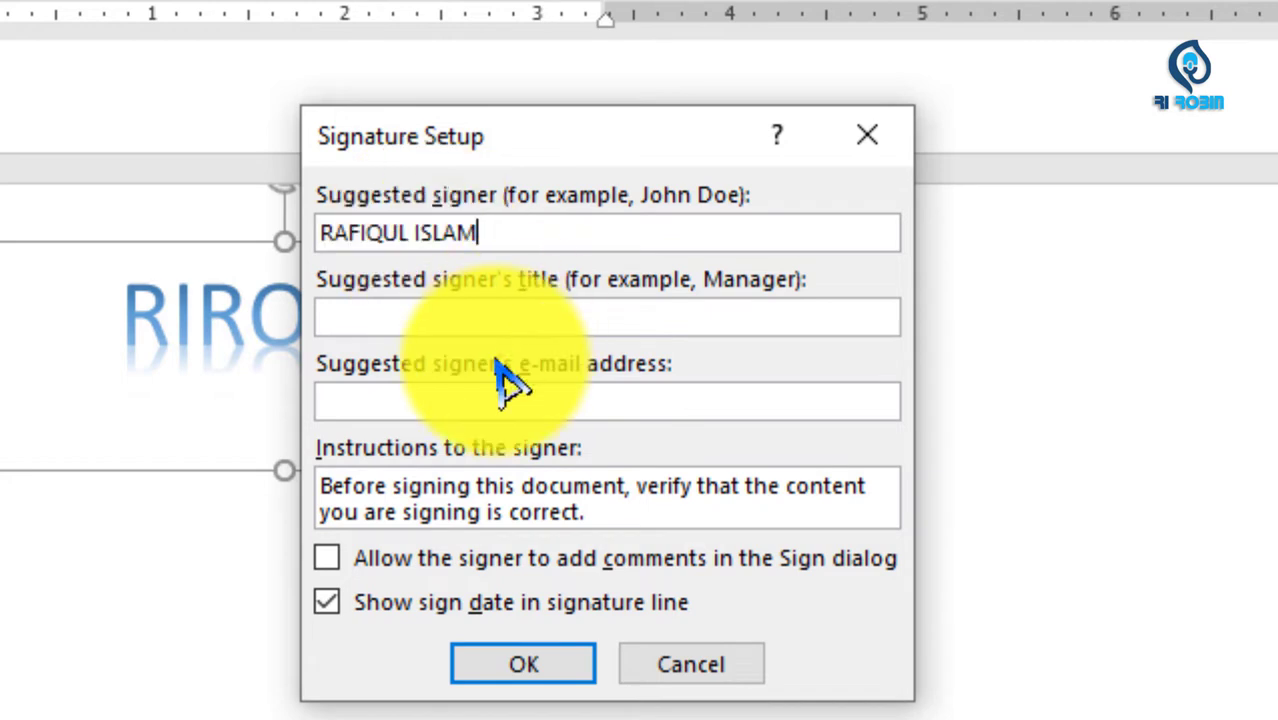
click(448, 316)
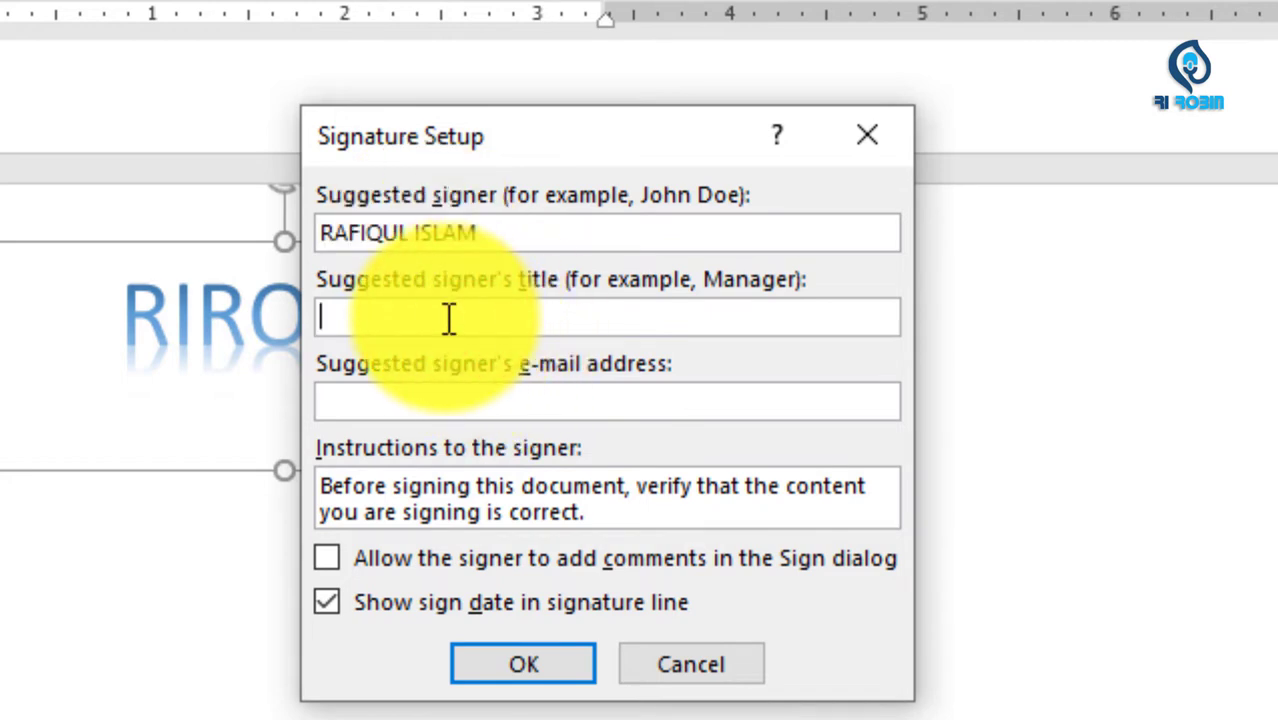
click(483, 404)
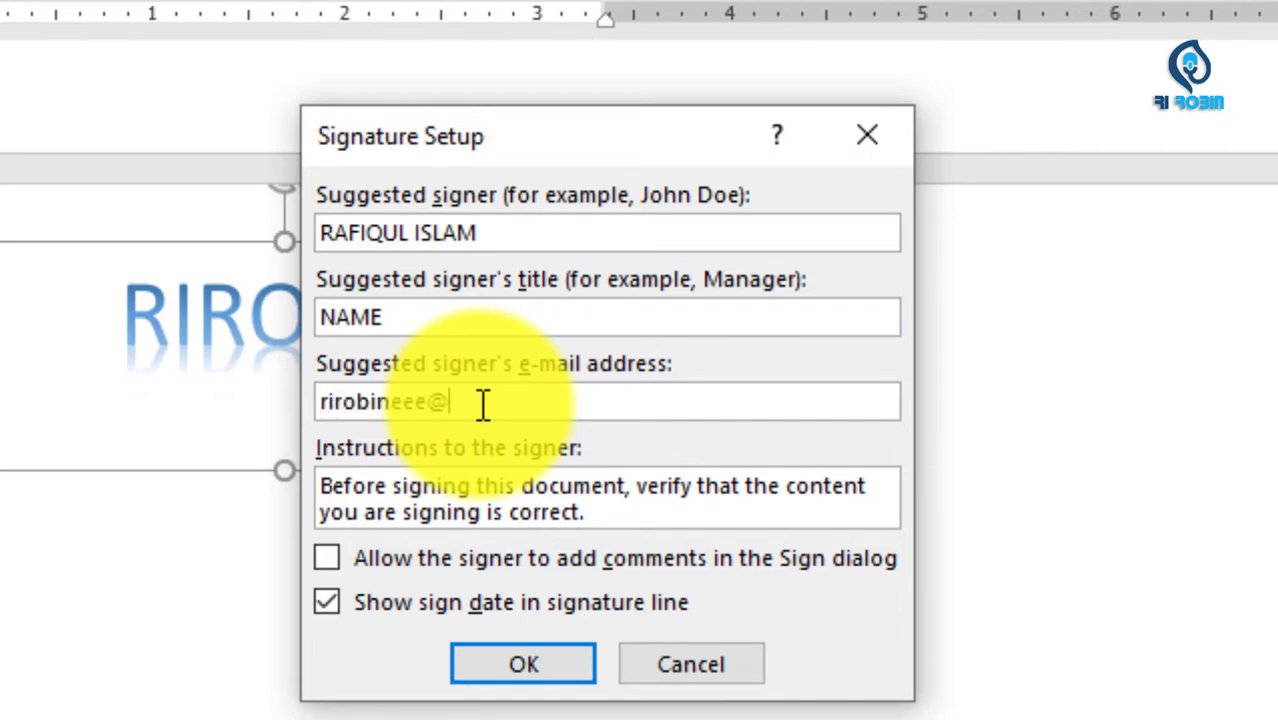
text(l.com)
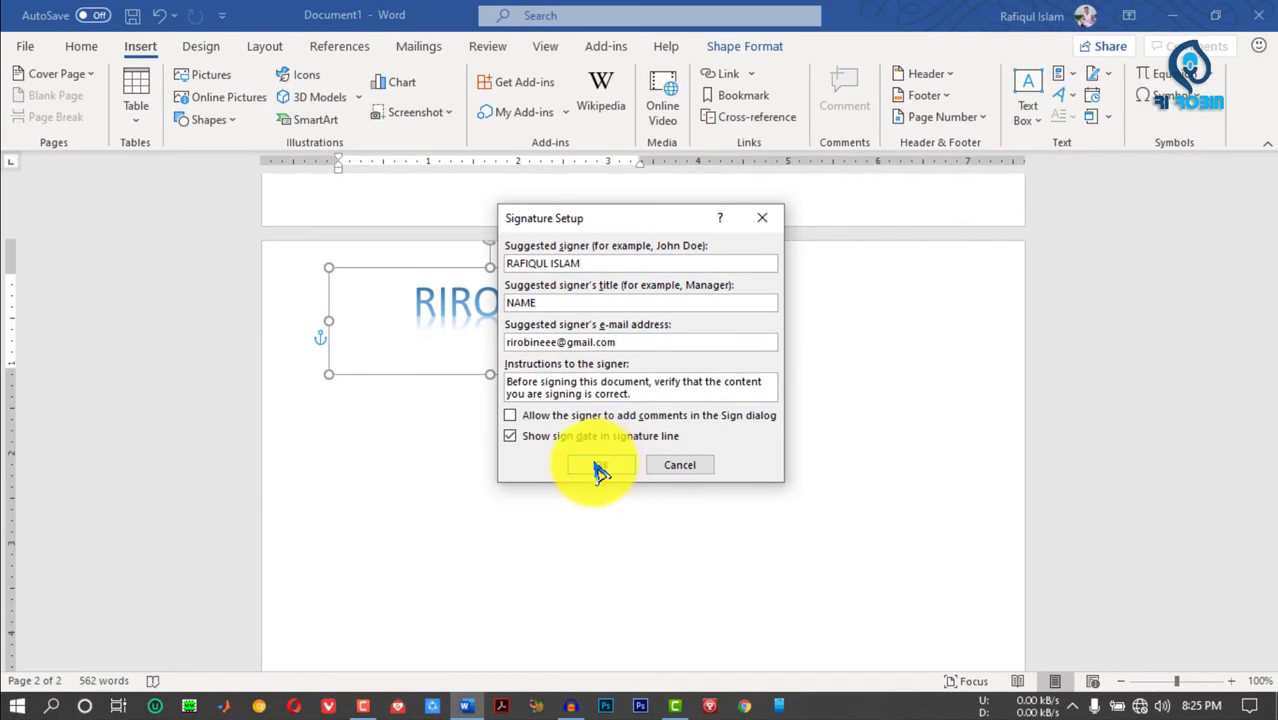
click(597, 468)
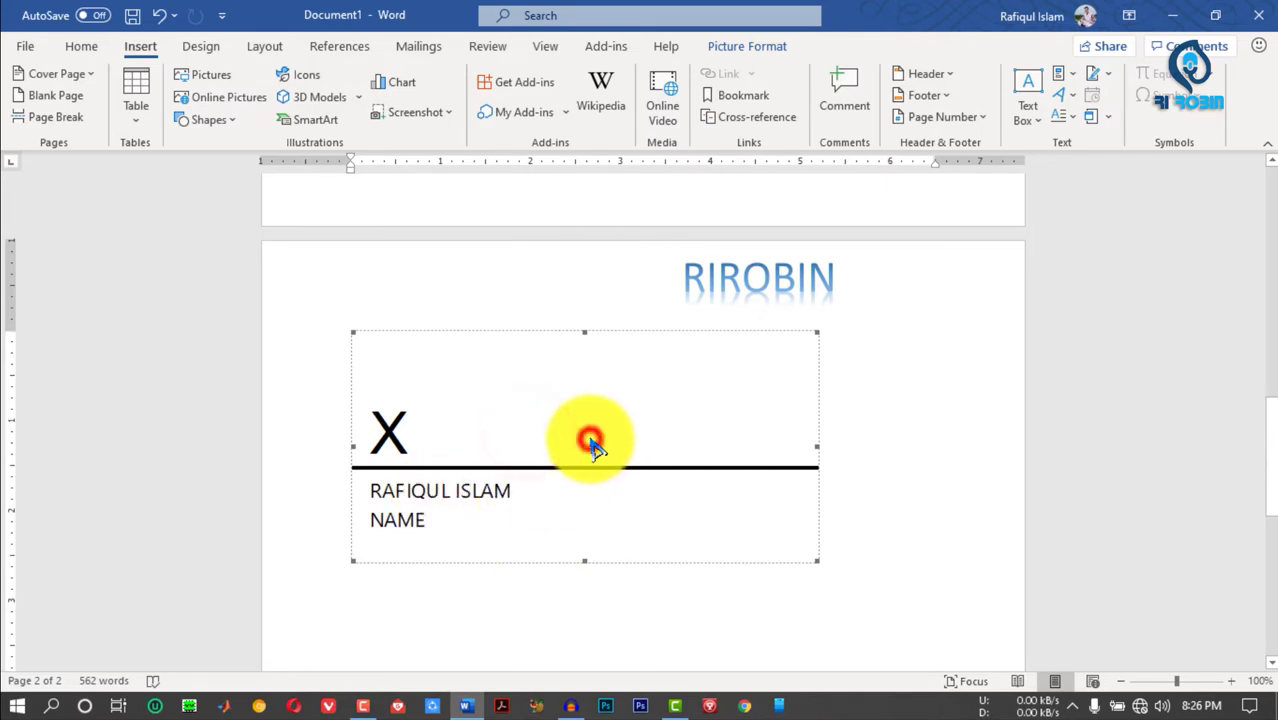
Step: Undo a trial resize of the signature box, then delete the blue sidebar shape on page 1
drag(817, 560, 540, 440)
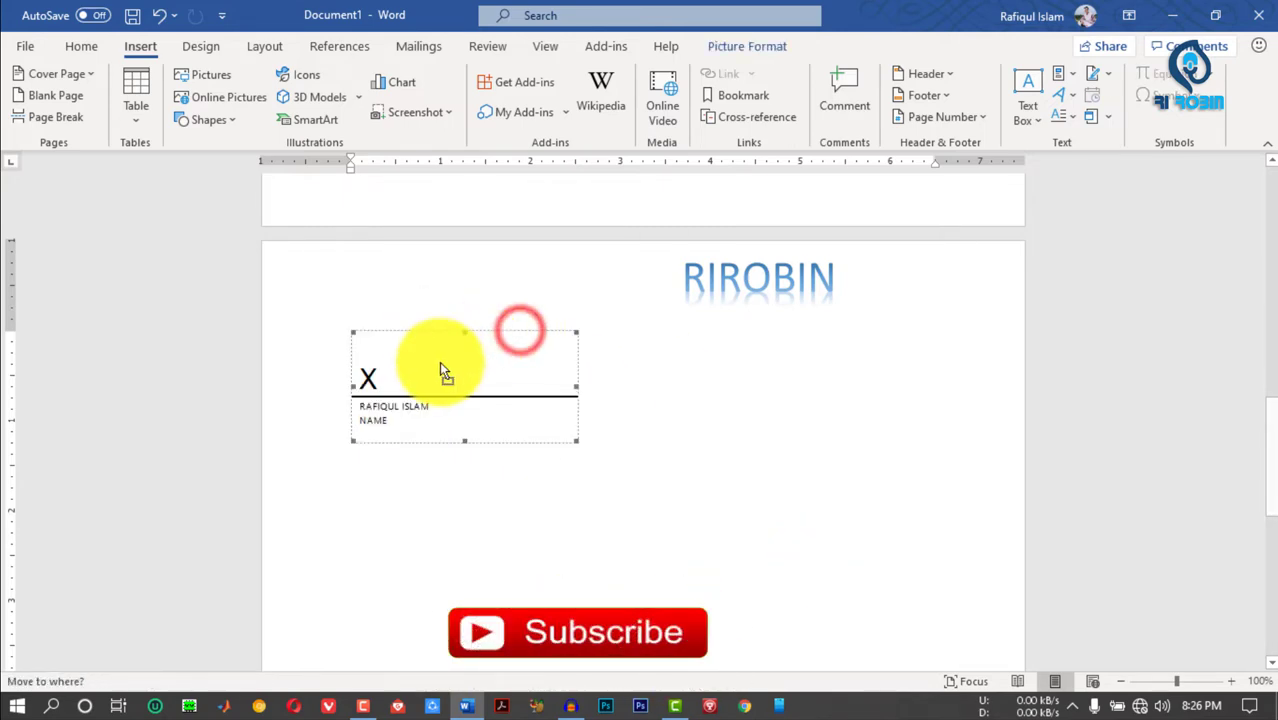
key(ctrl+z)
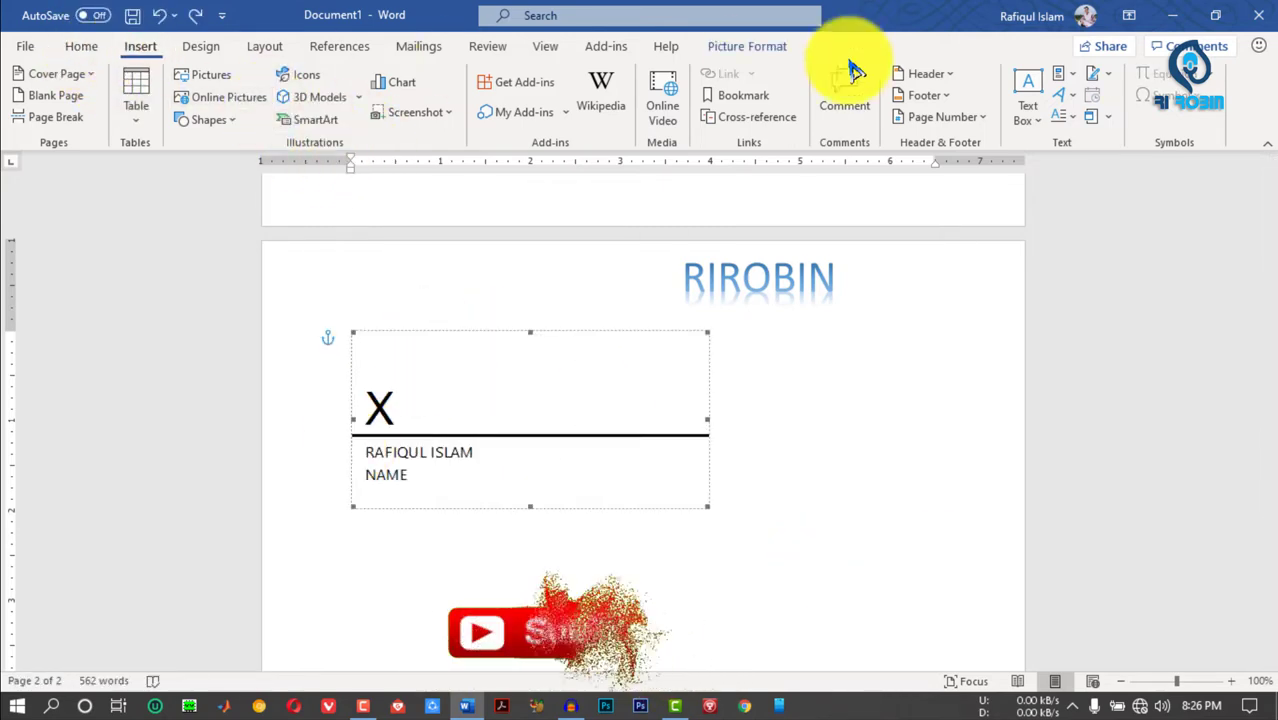
scroll(850, 262, up, 10)
click(531, 354)
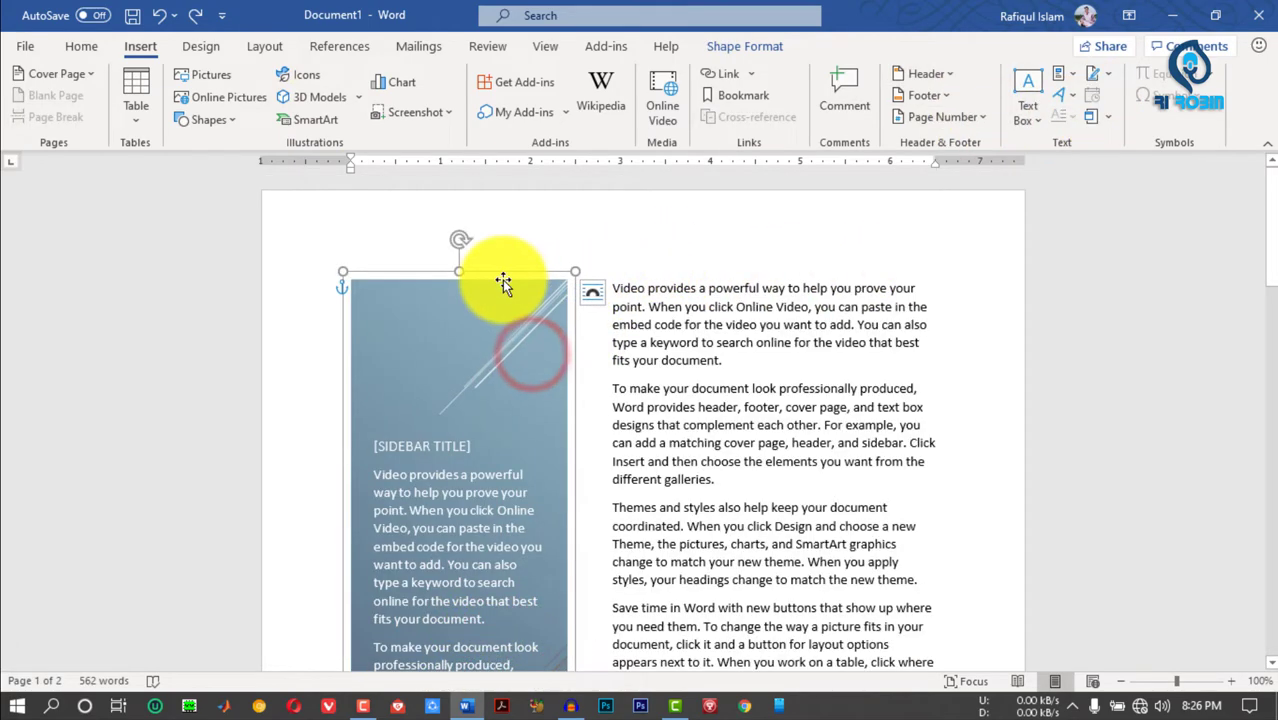
key(Delete)
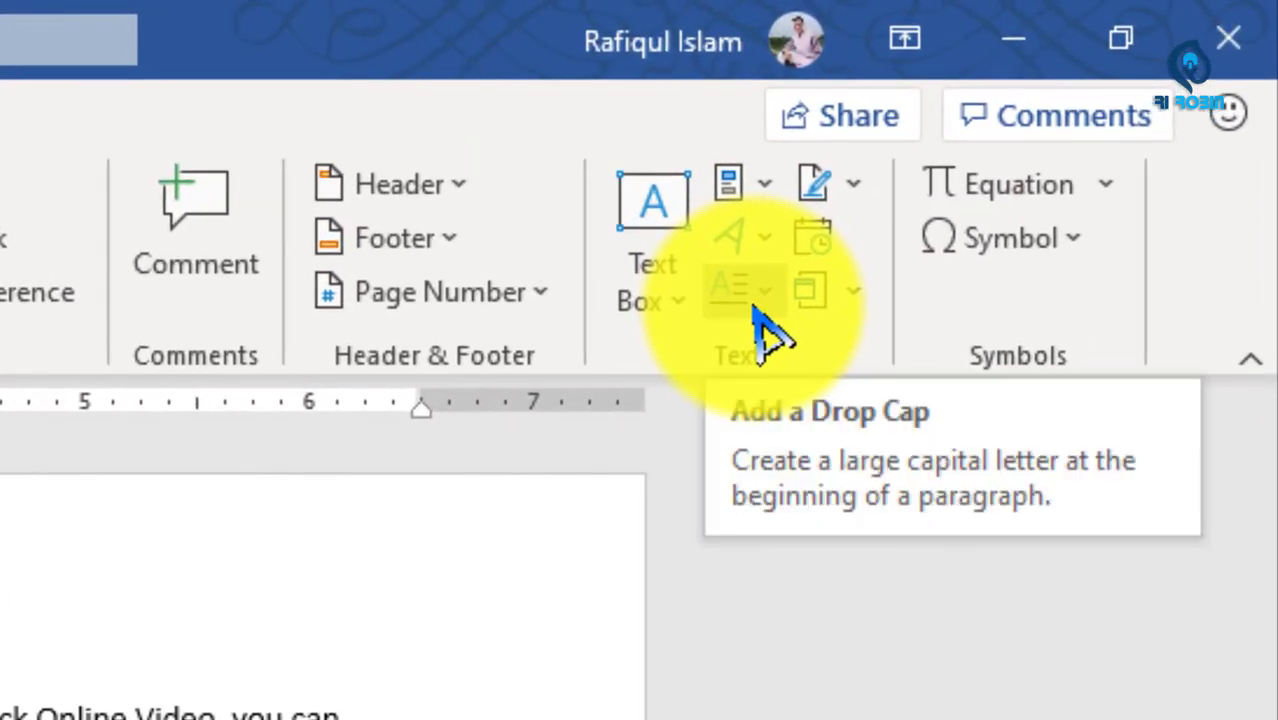
Step: Give the first paragraph a Dropped capital V through the Drop Cap Options dialog
click(740, 300)
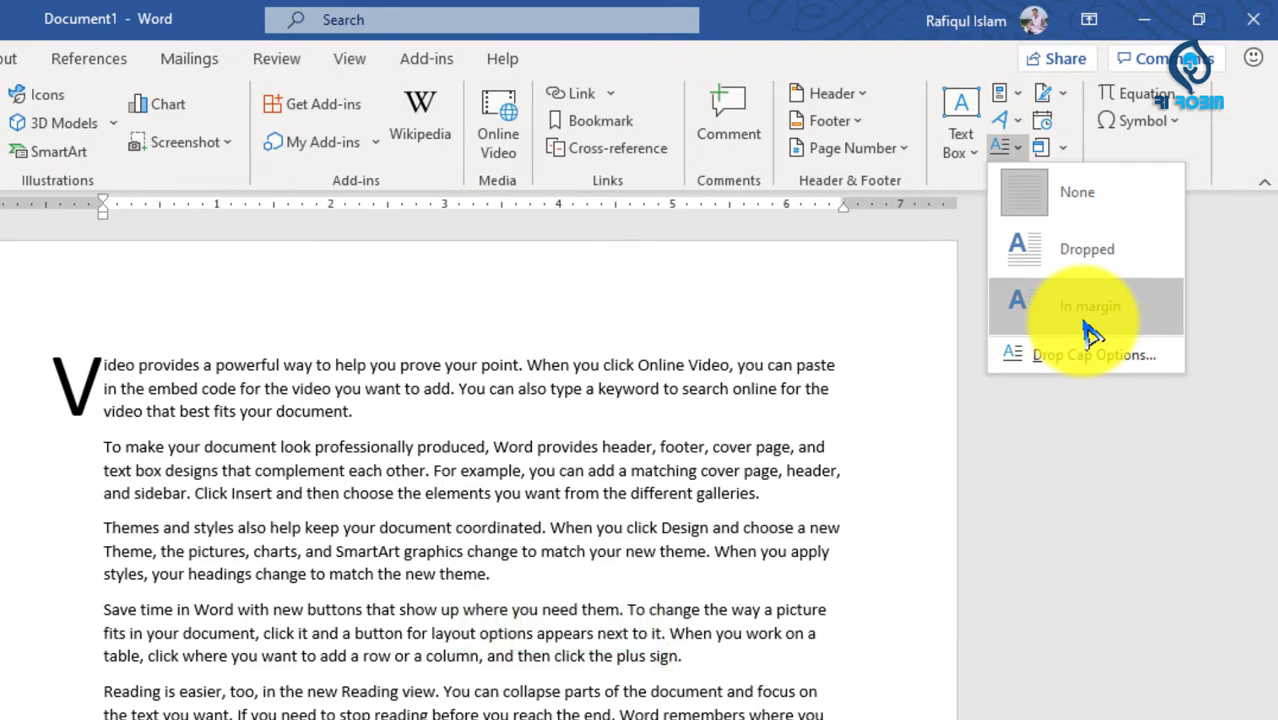
click(1095, 352)
mouse_move(422, 271)
mouse_down()
mouse_move(858, 285)
mouse_move(943, 267)
mouse_up()
click(986, 345)
click(1078, 335)
click(995, 342)
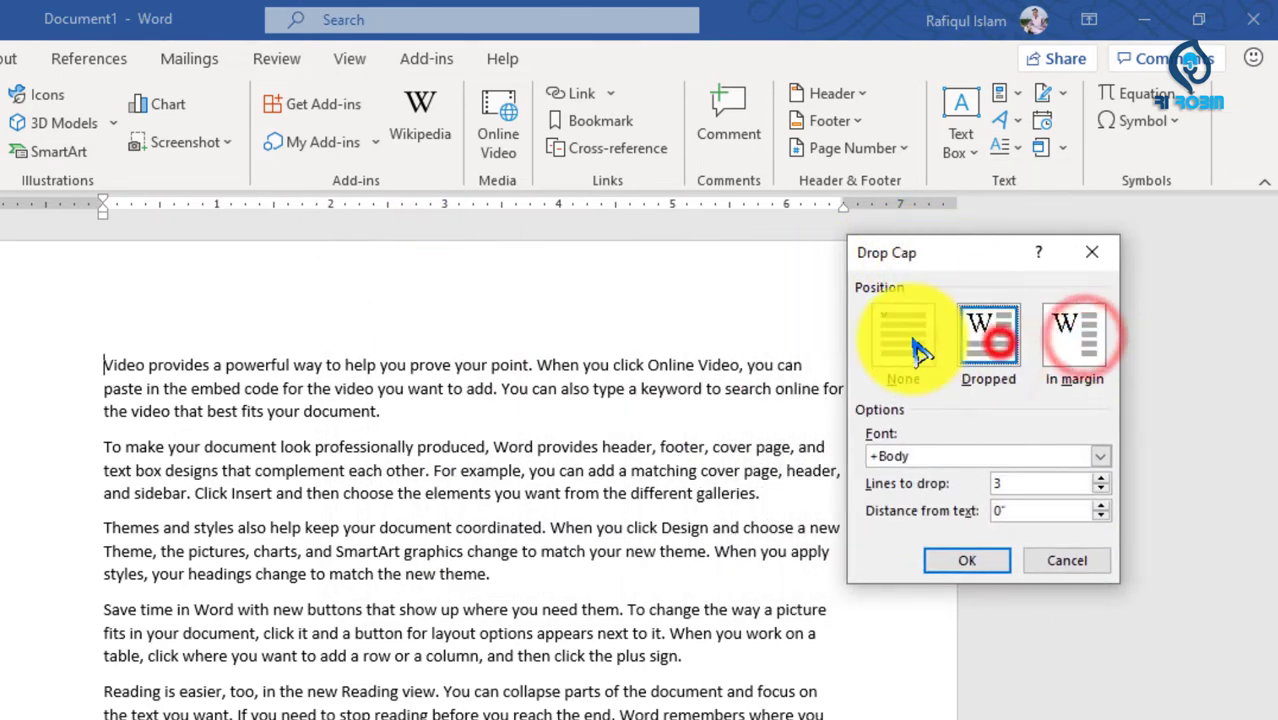
click(915, 345)
double_click(985, 343)
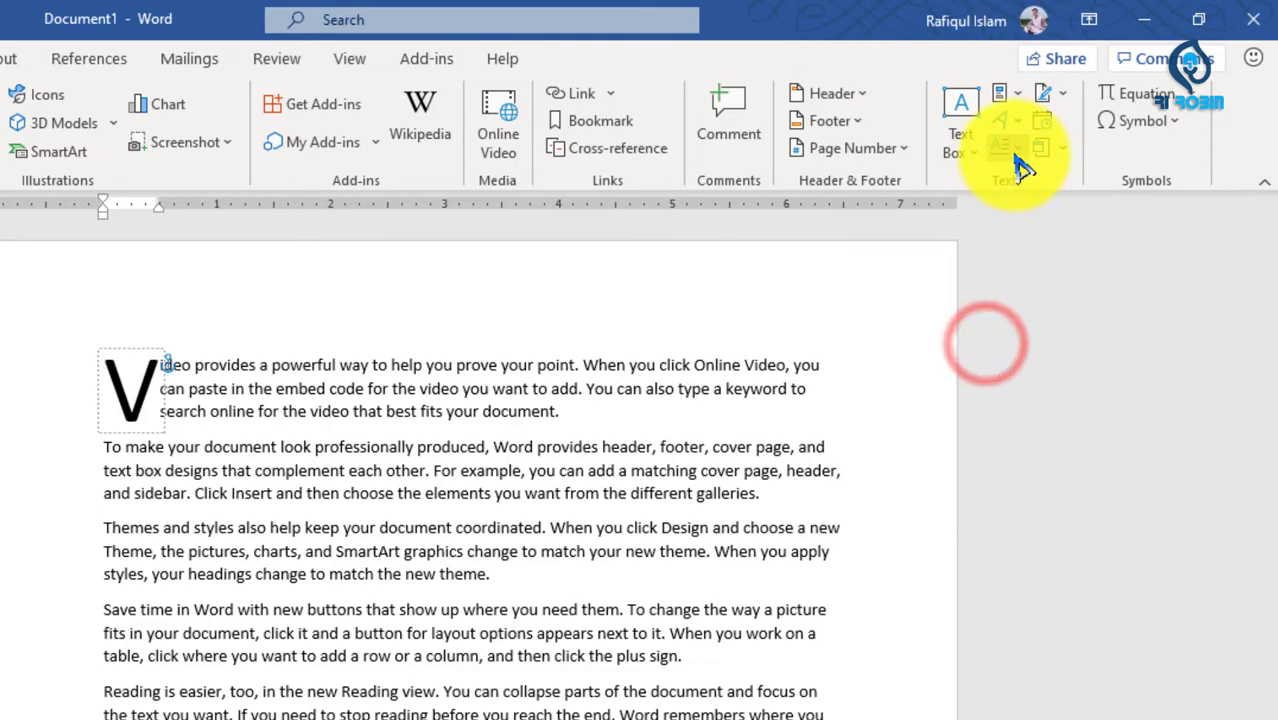
Step: Reapply the Dropped style from the Drop Cap gallery and bring up Date & Time
click(1017, 152)
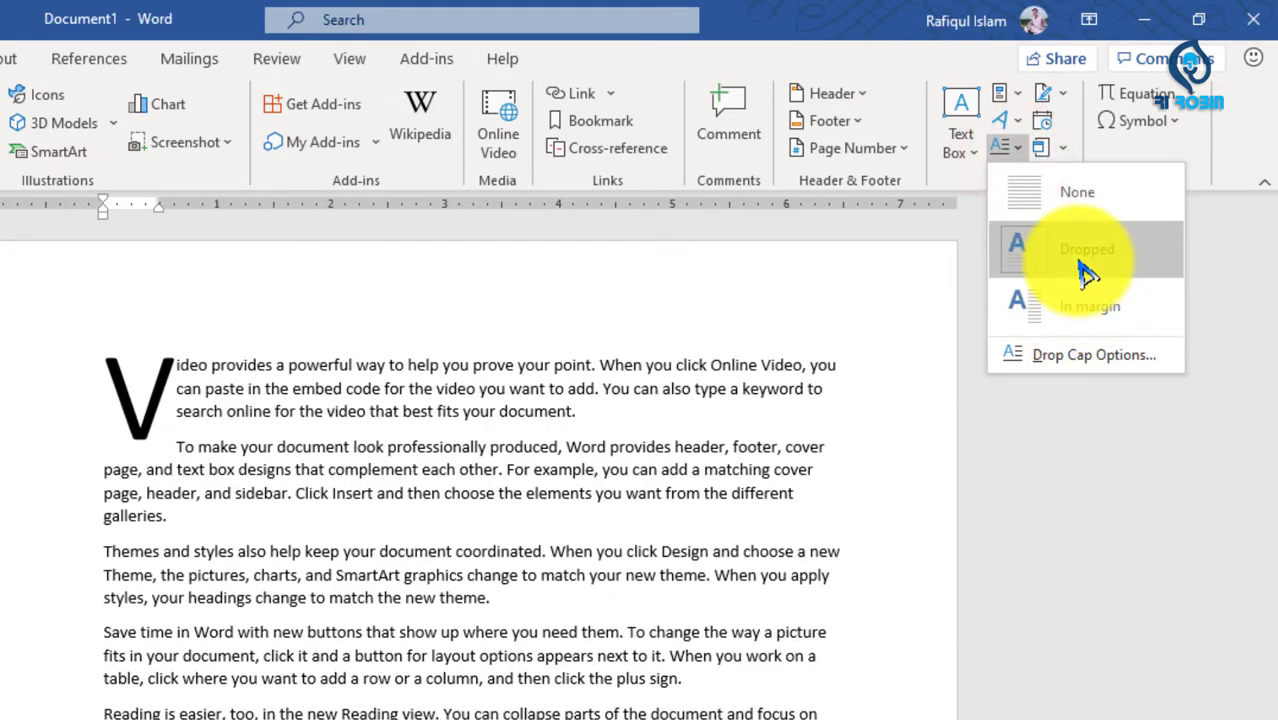
click(1083, 262)
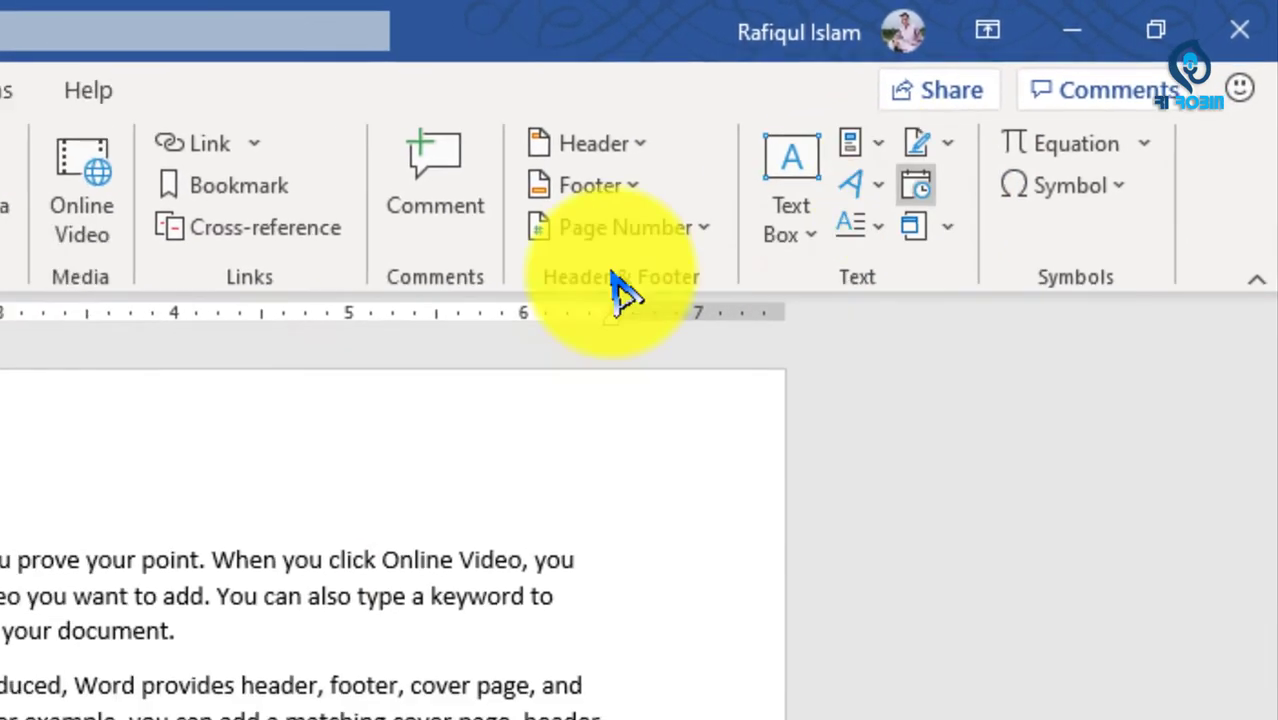
click(1092, 96)
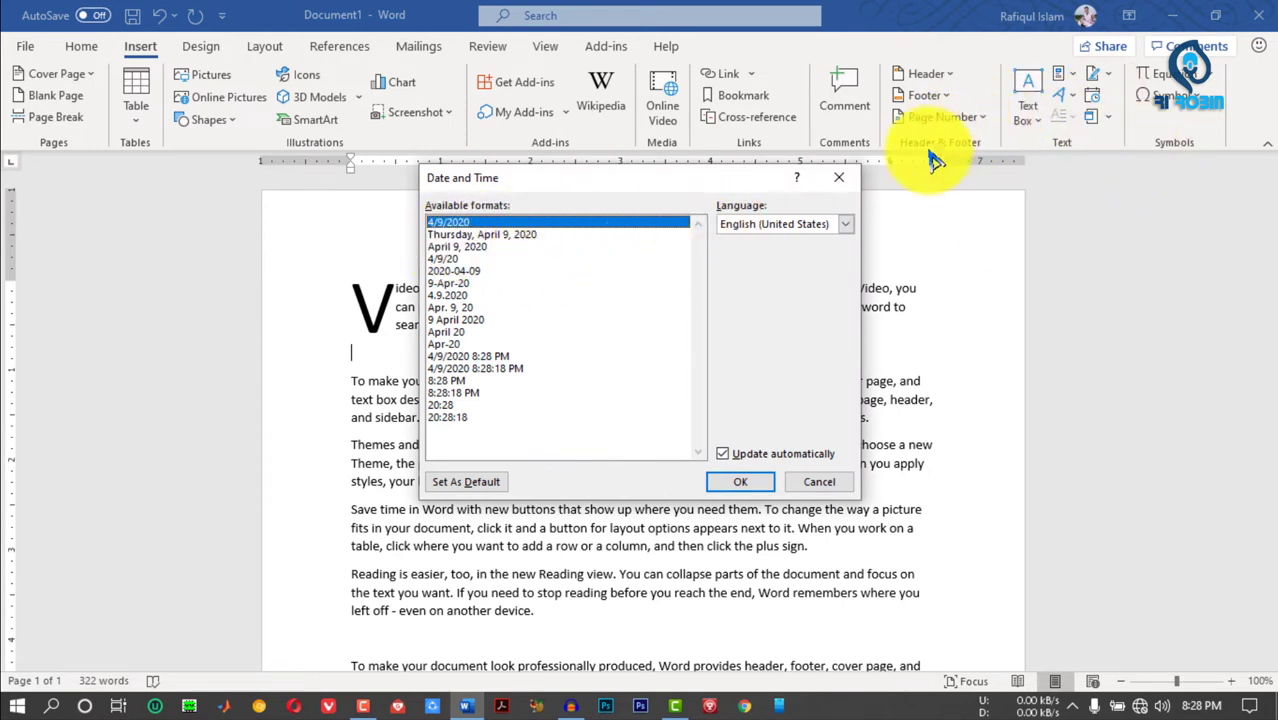
Step: Insert the date in the April 9, 2020 format, keeping Update automatically on
click(462, 247)
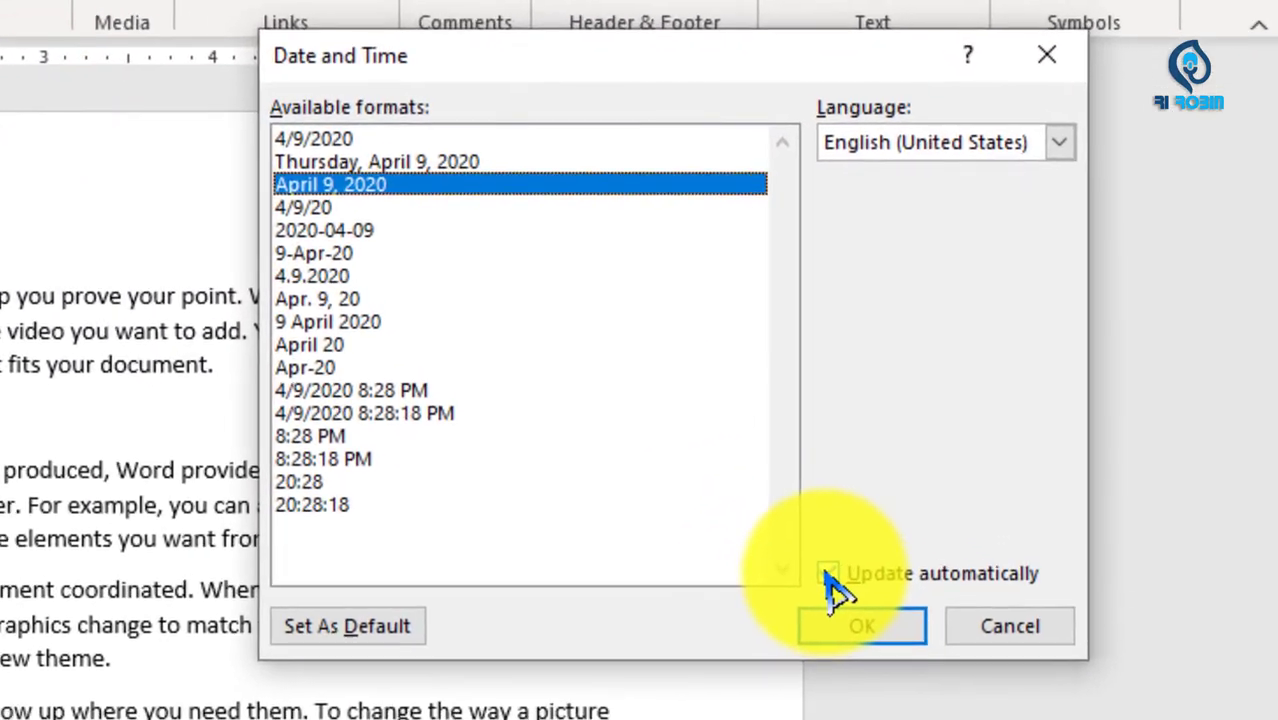
click(828, 574)
click(826, 576)
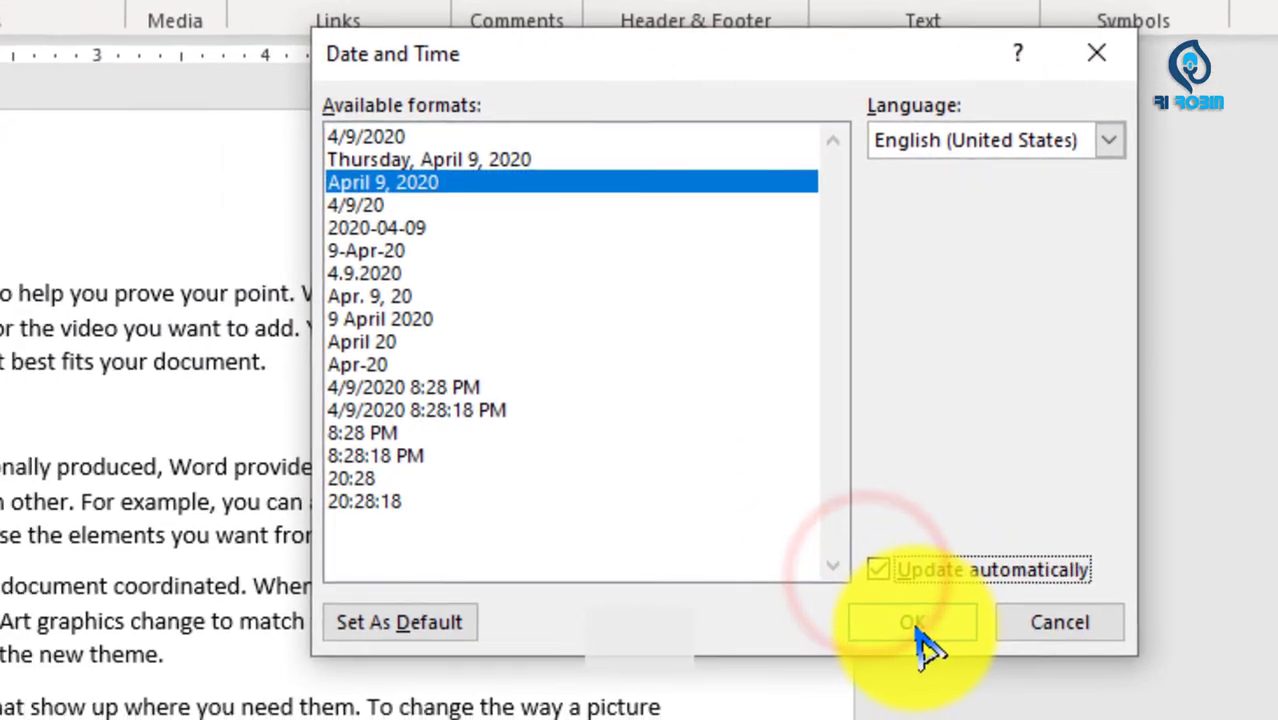
click(862, 636)
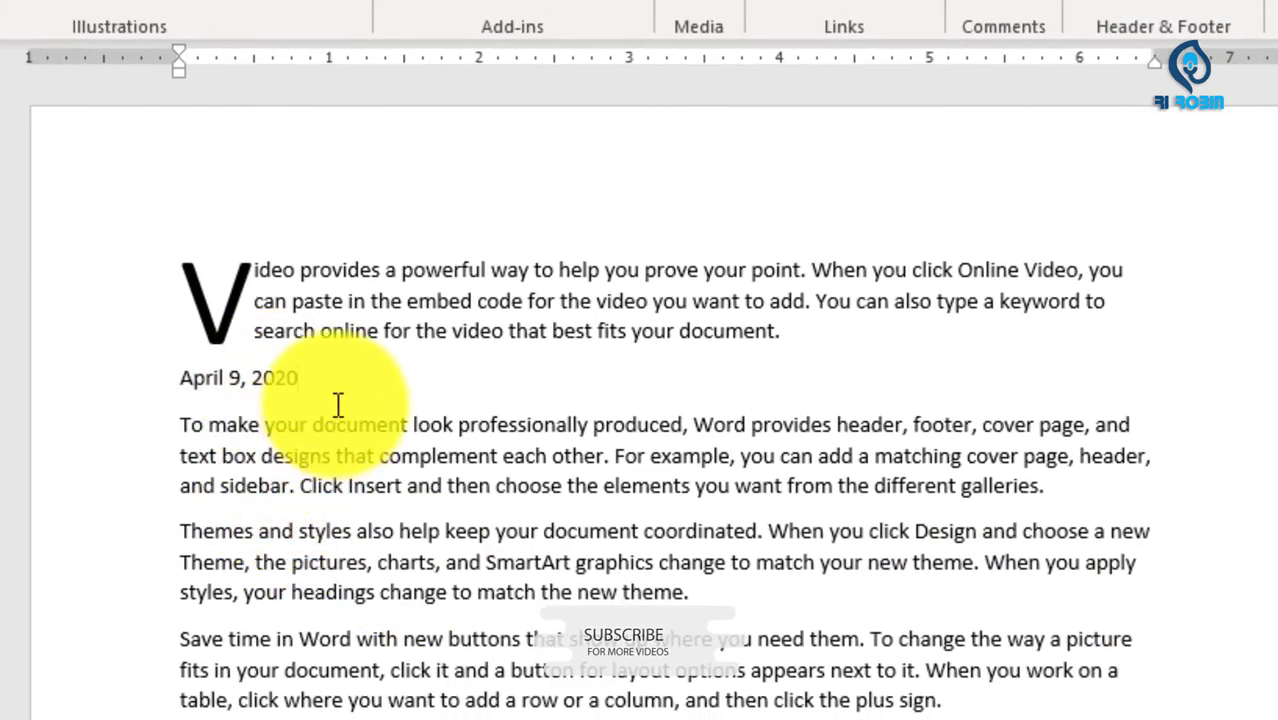
drag(336, 383, 130, 382)
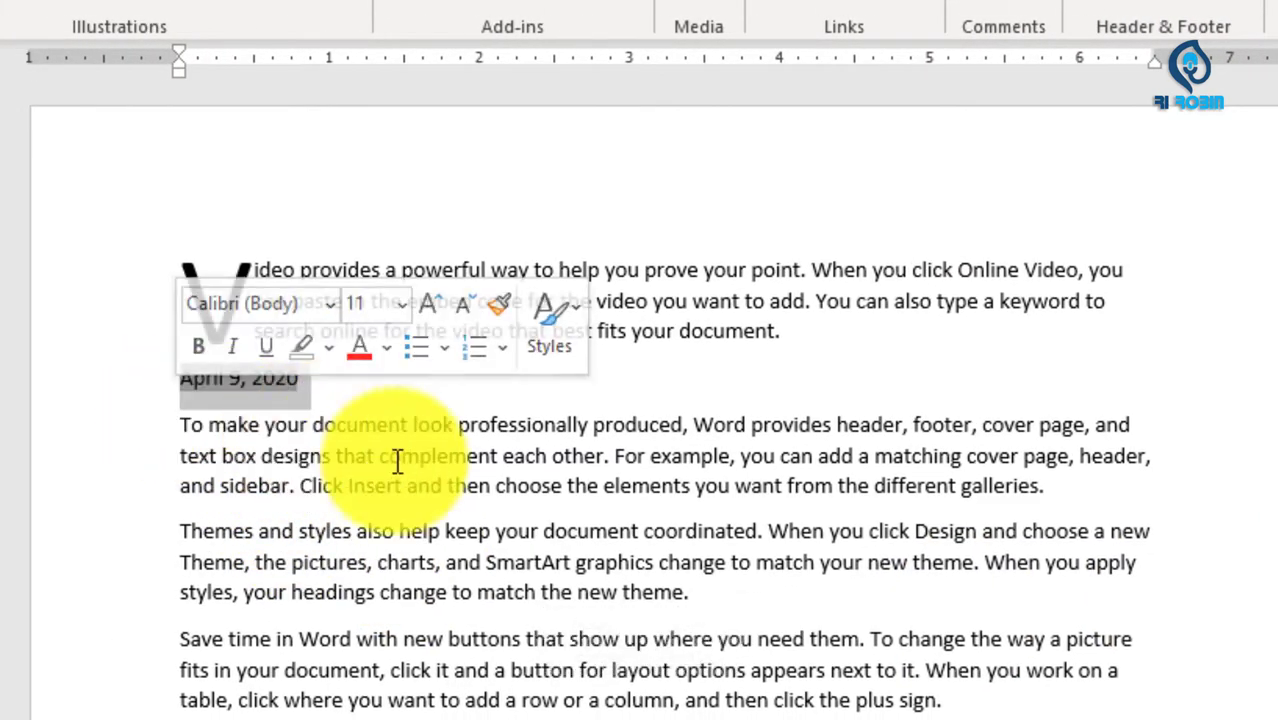
click(496, 521)
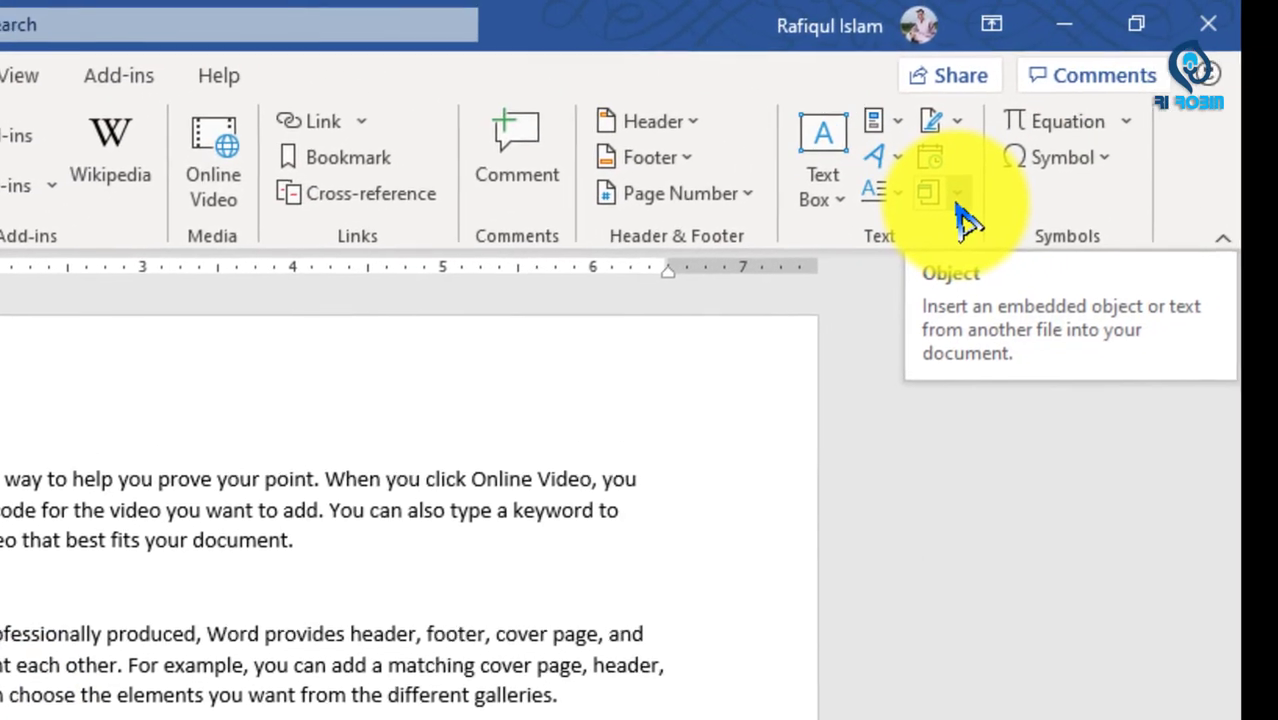
Step: Create a new Adobe Acrobat PDFXML Document object from the Insert Object dialog
click(953, 197)
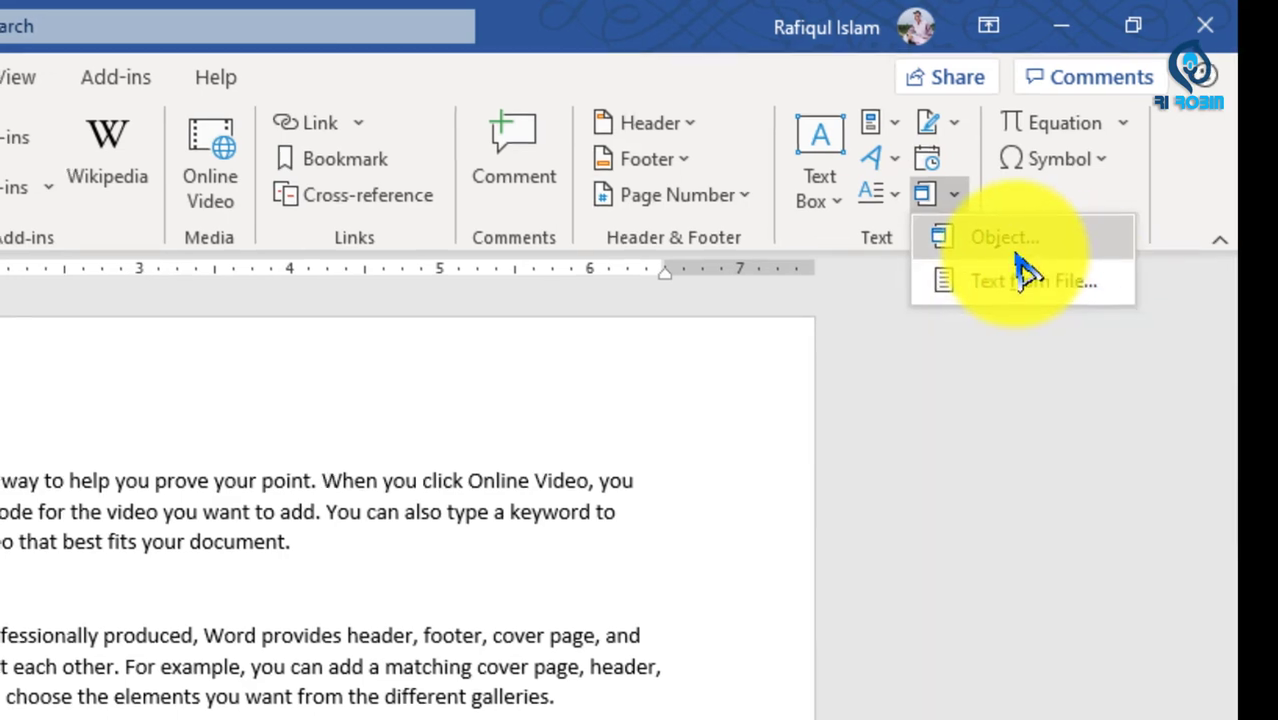
click(995, 237)
drag(841, 292, 848, 402)
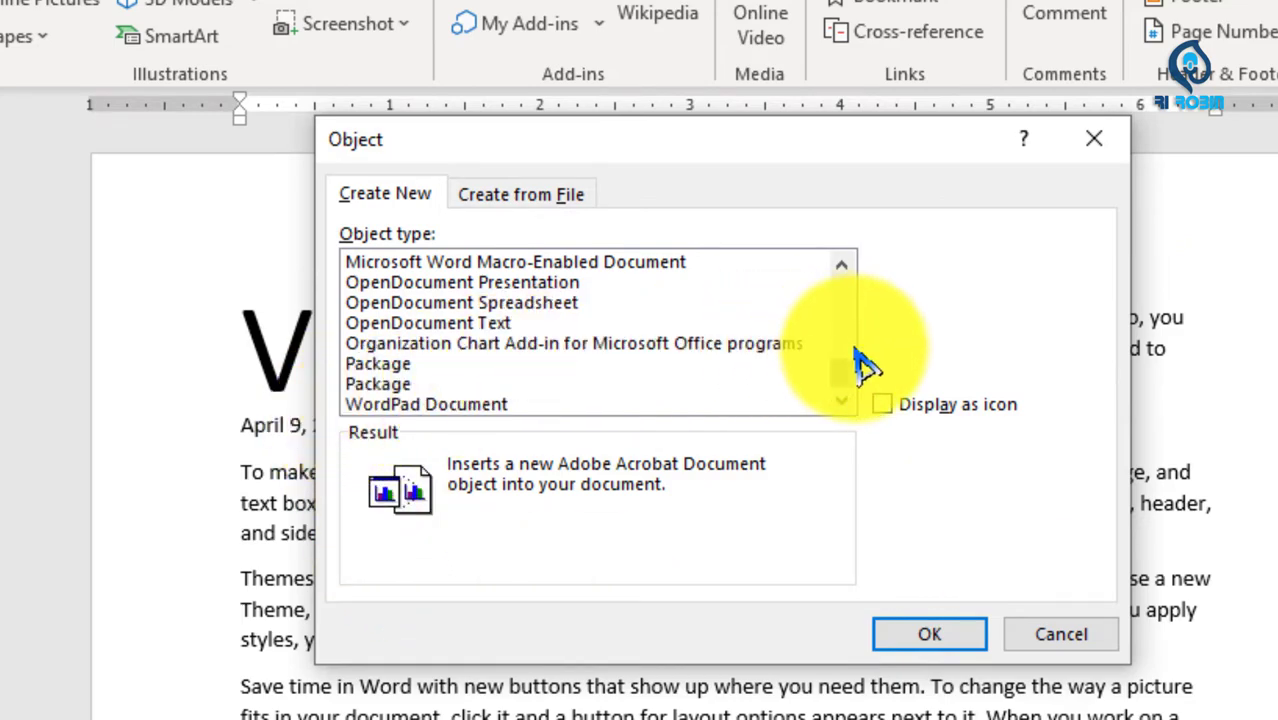
drag(848, 380, 842, 285)
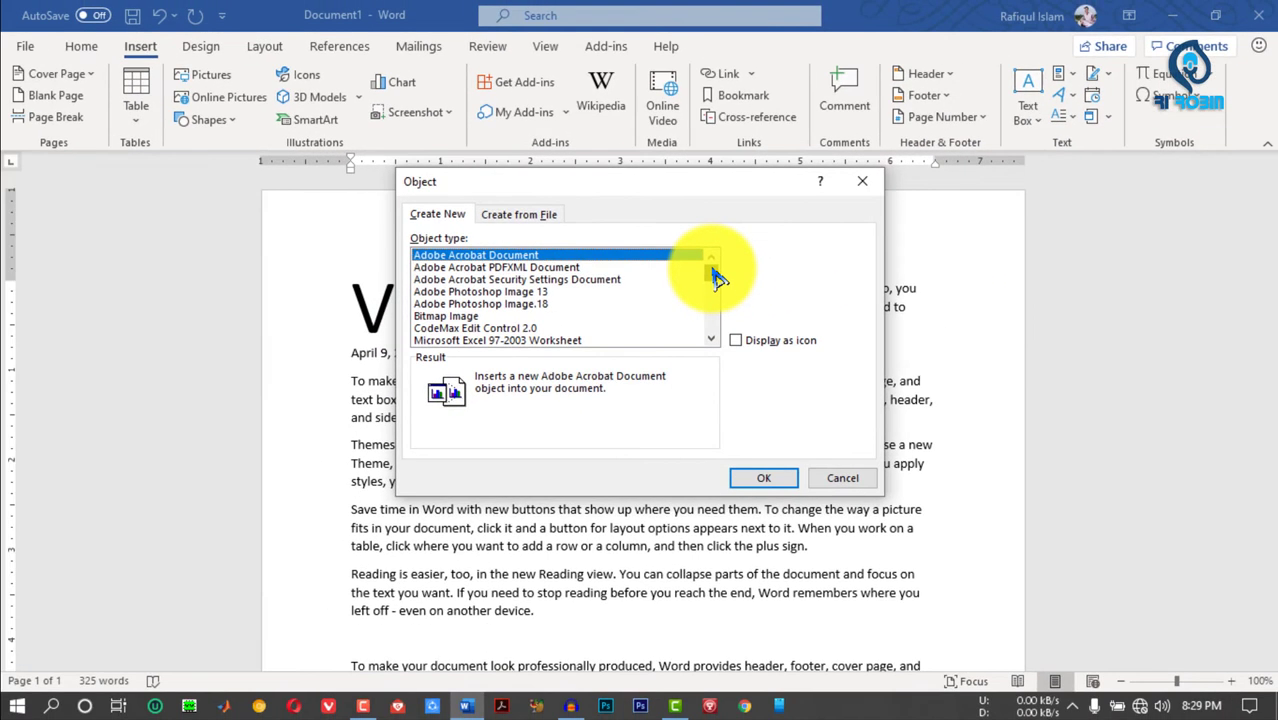
drag(715, 277, 712, 289)
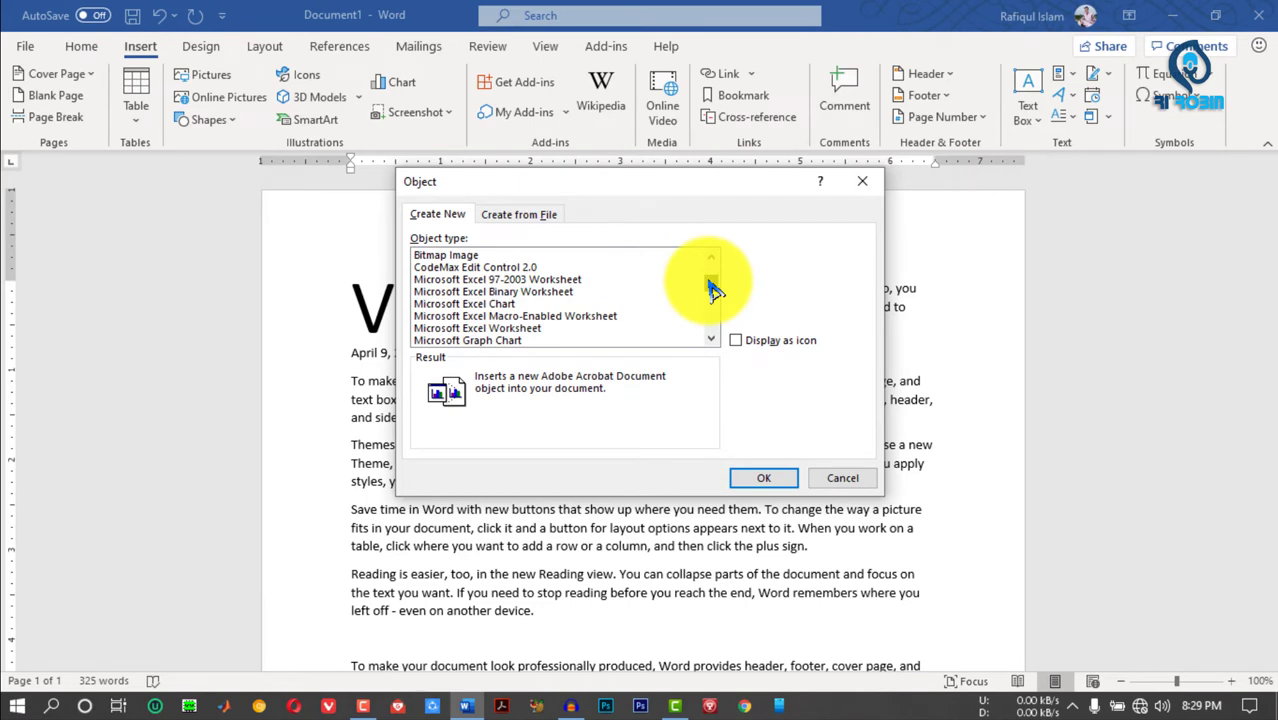
mouse_move(712, 289)
mouse_down()
mouse_move(714, 313)
mouse_move(712, 264)
mouse_up()
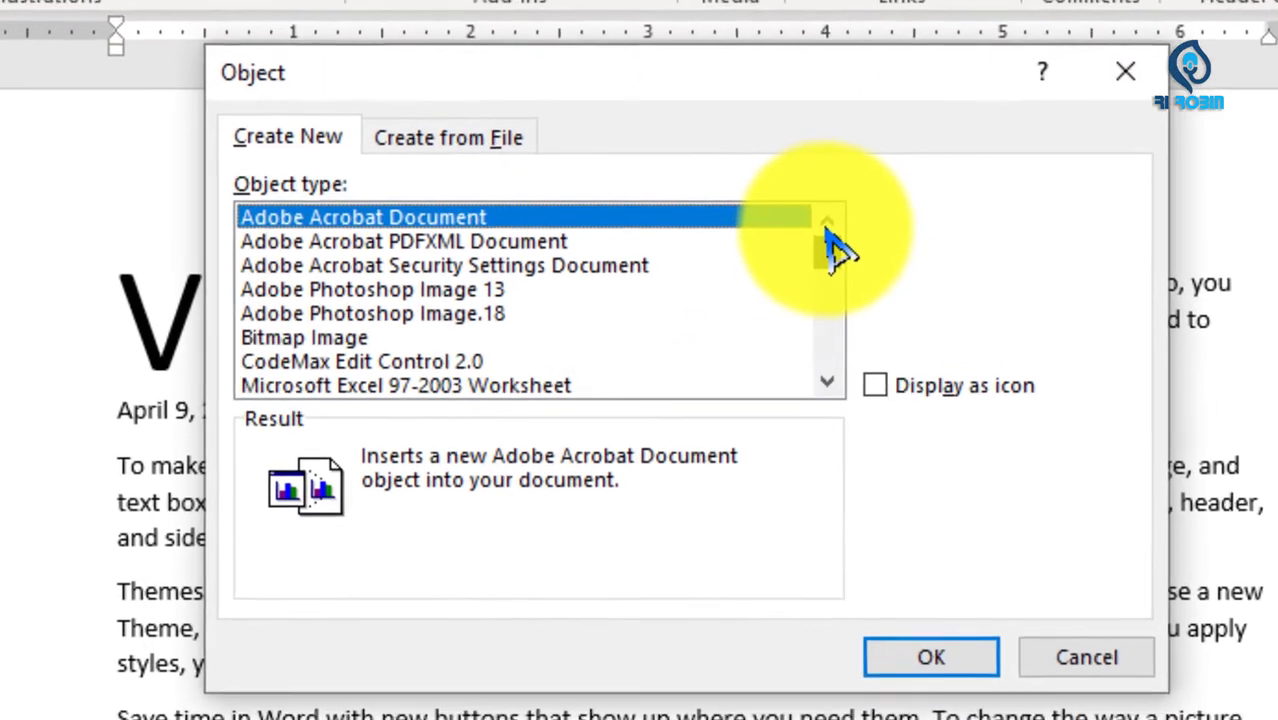
click(560, 279)
click(567, 267)
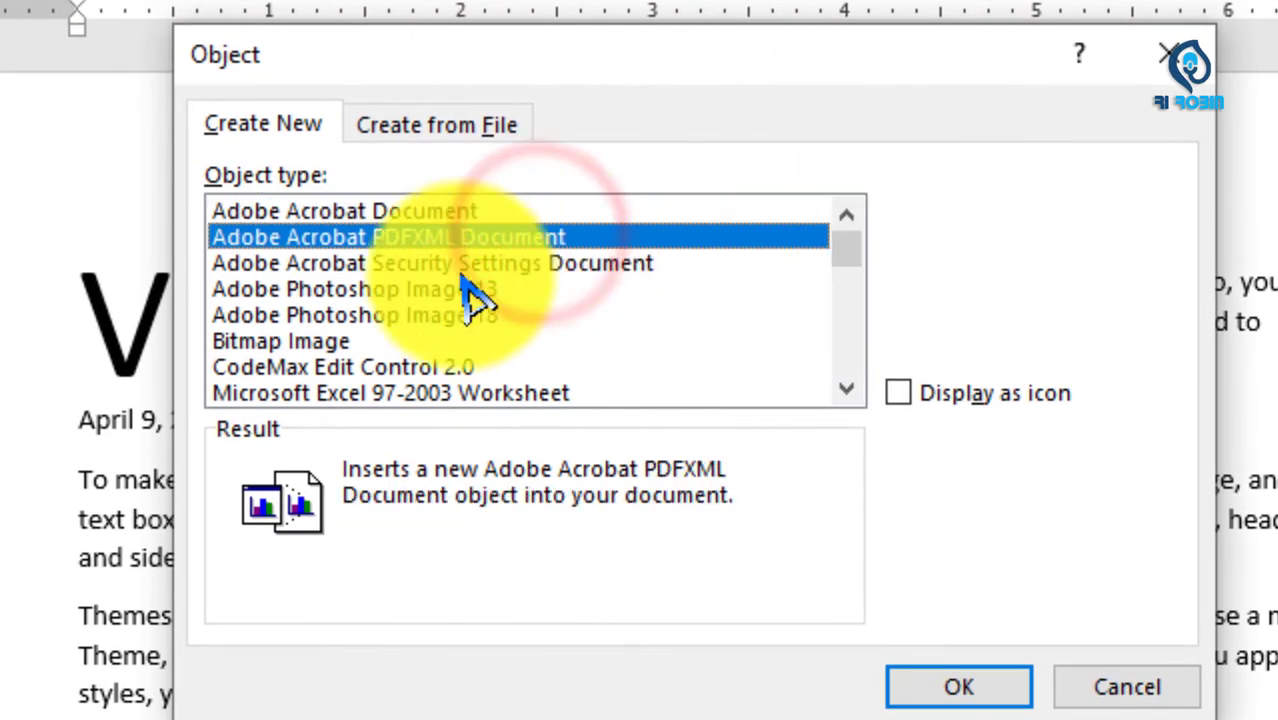
click(960, 688)
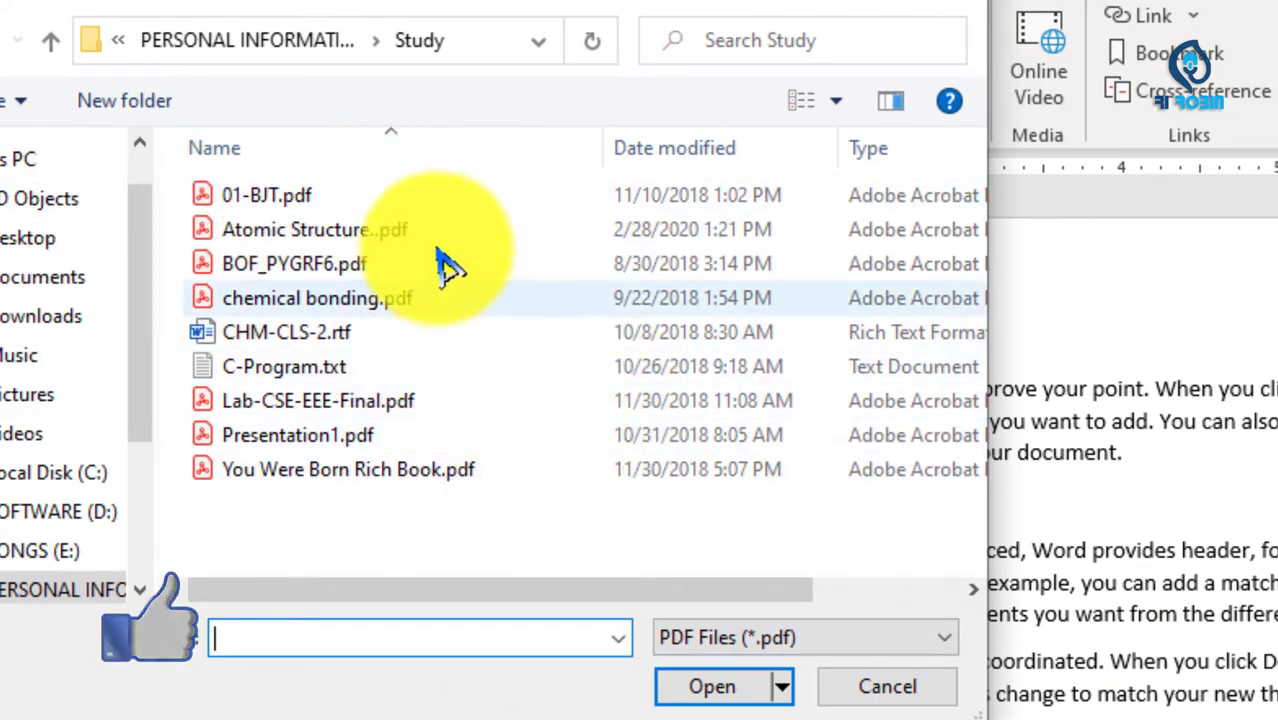
Step: Embed 01-BJT.pdf, then preview the embedded PDF object in Acrobat and close it
double_click(340, 205)
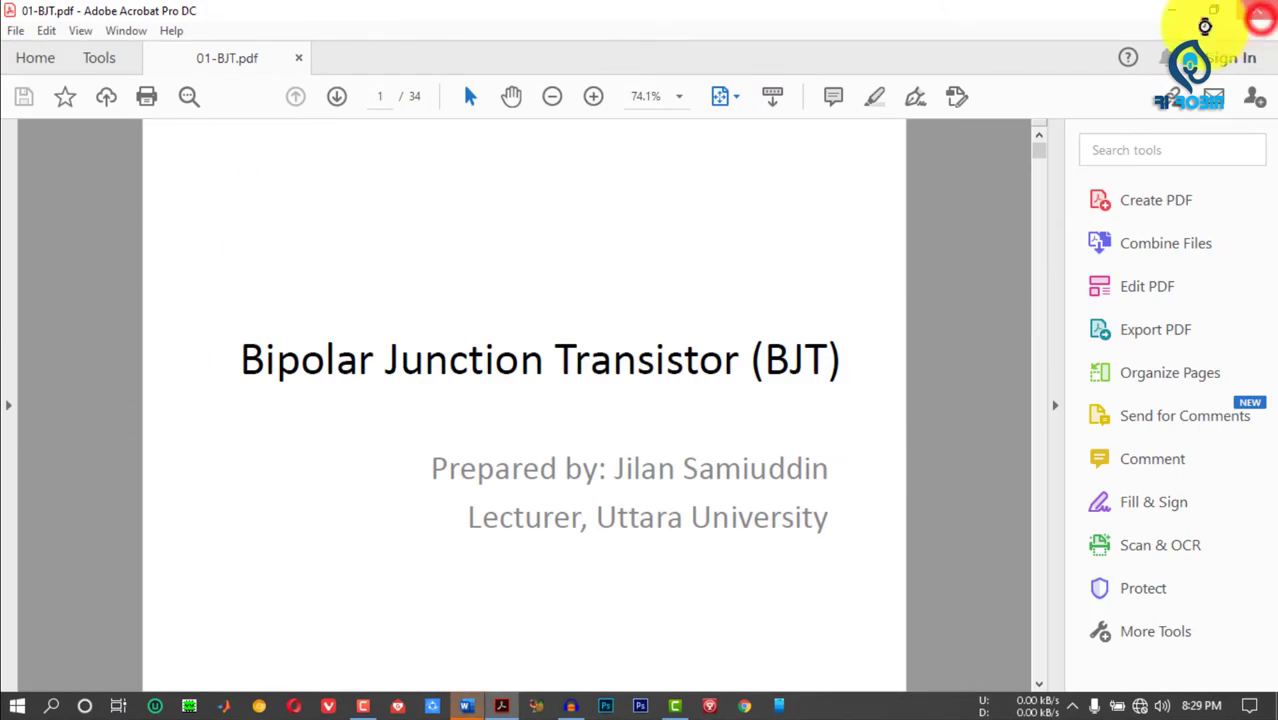
click(1180, 12)
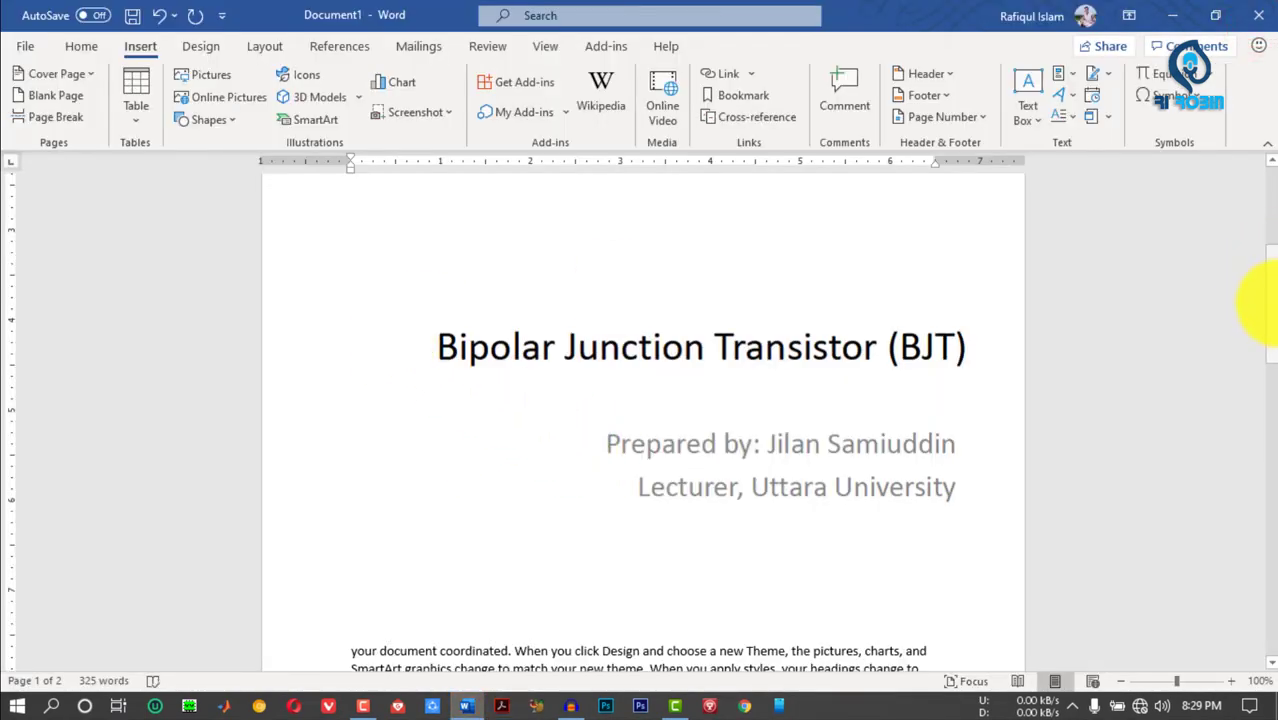
drag(1265, 300, 1264, 271)
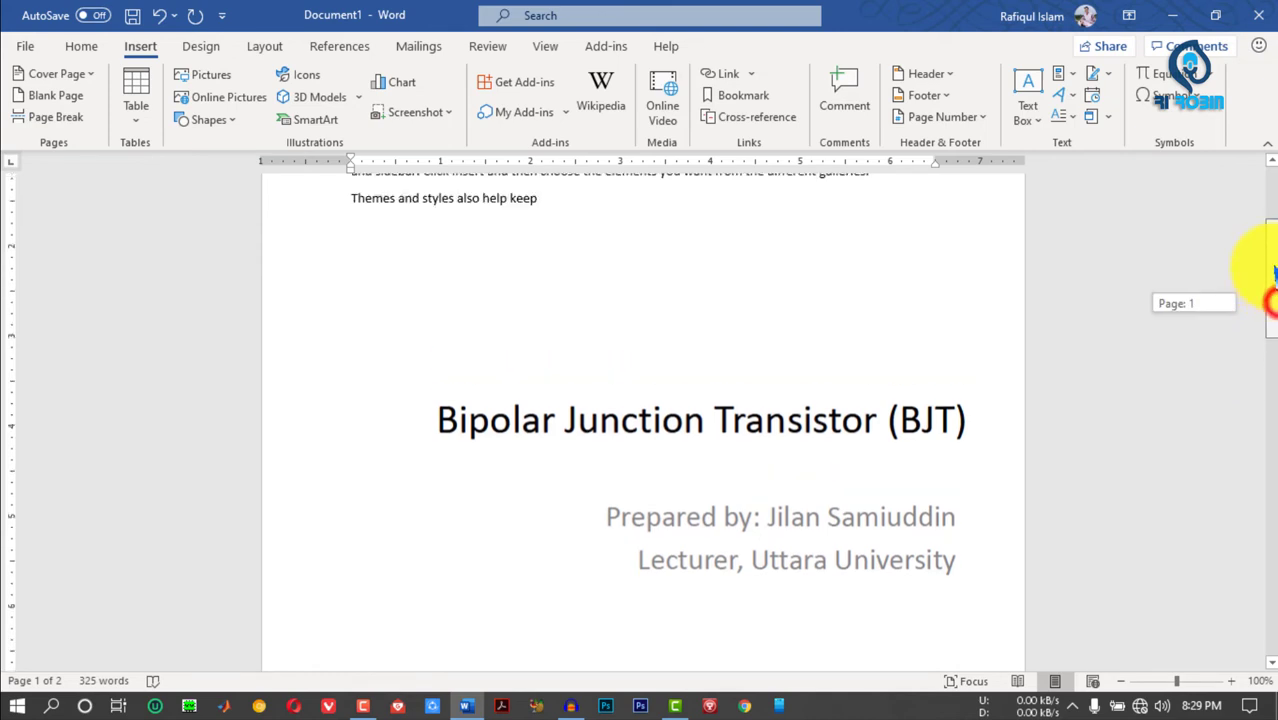
double_click(572, 425)
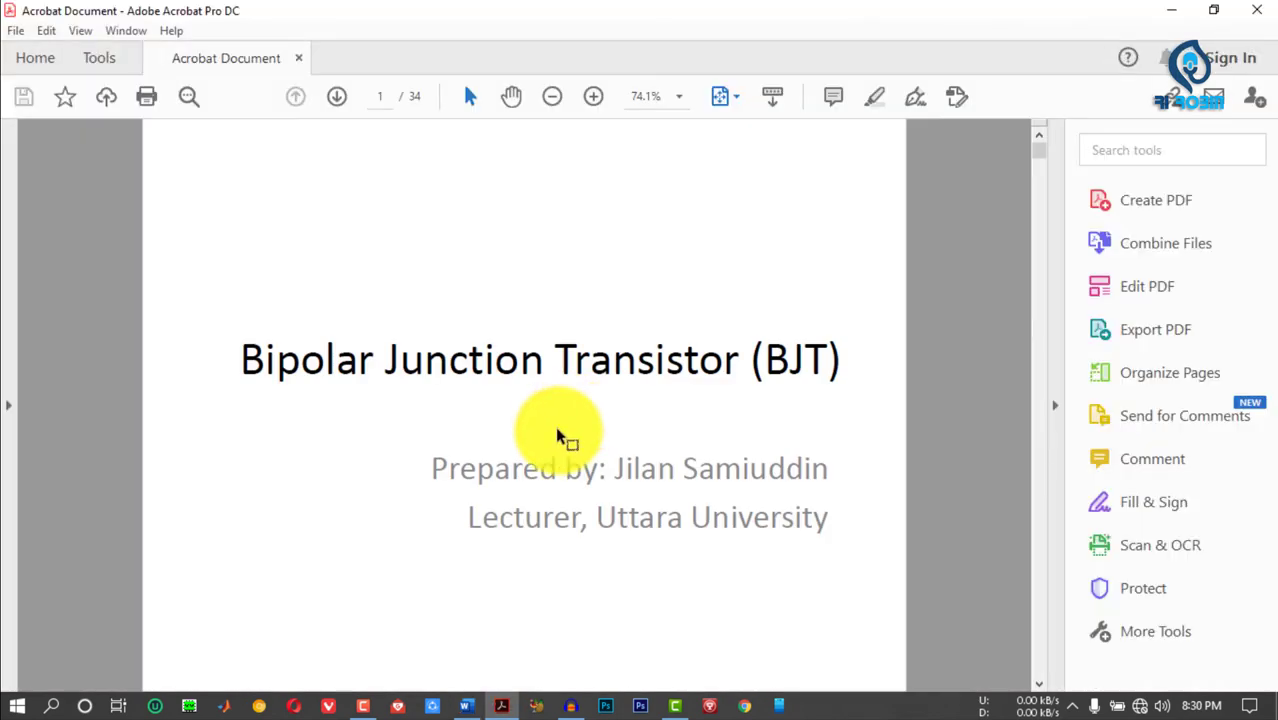
drag(1038, 167, 1038, 268)
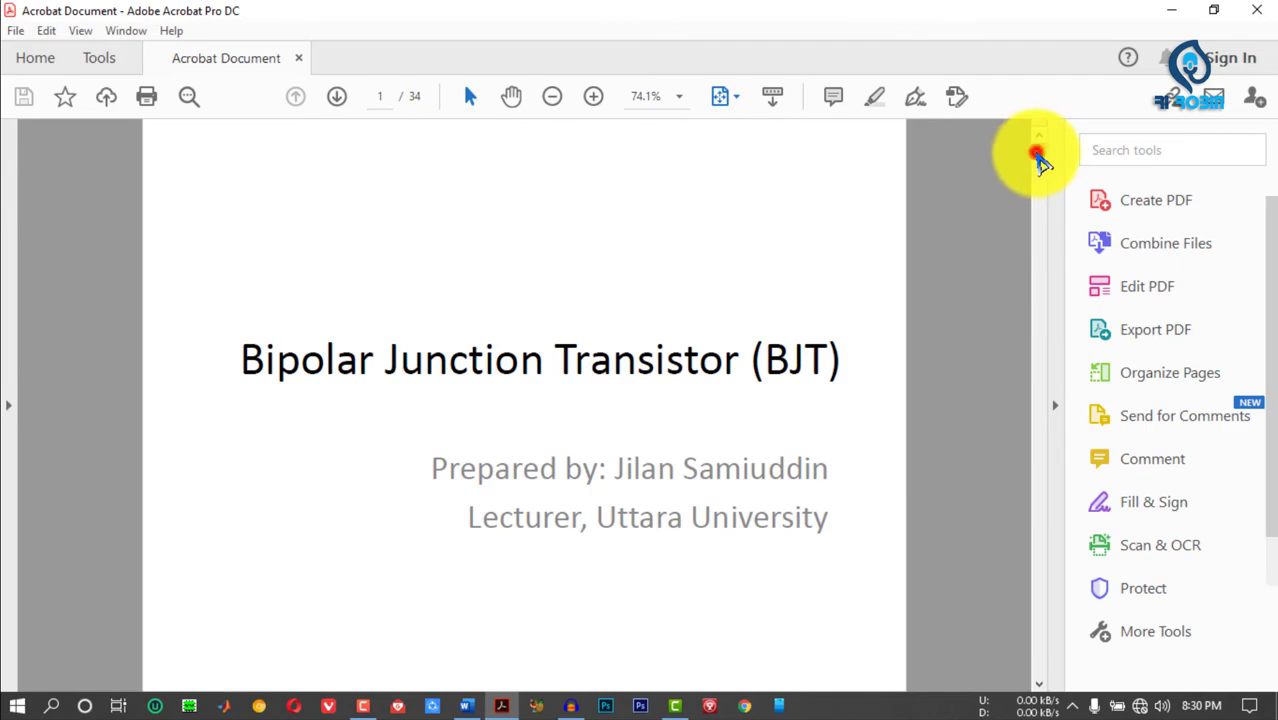
click(1256, 12)
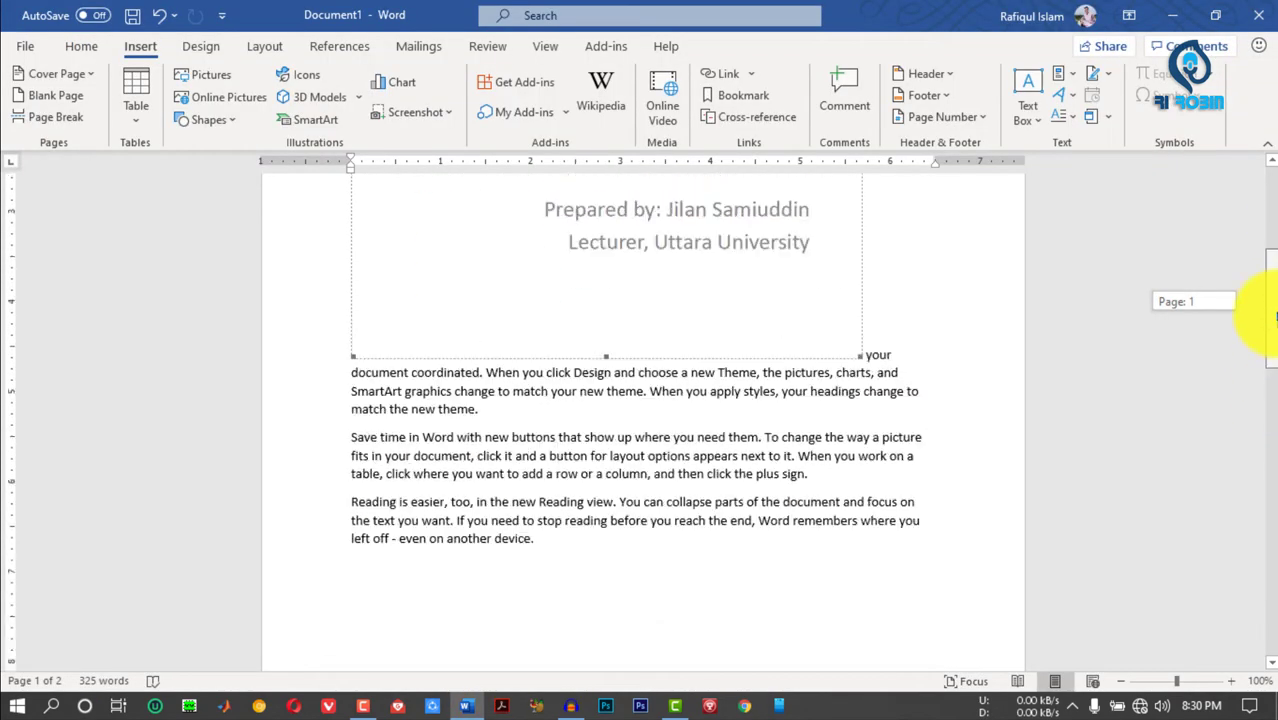
drag(1275, 317, 1272, 271)
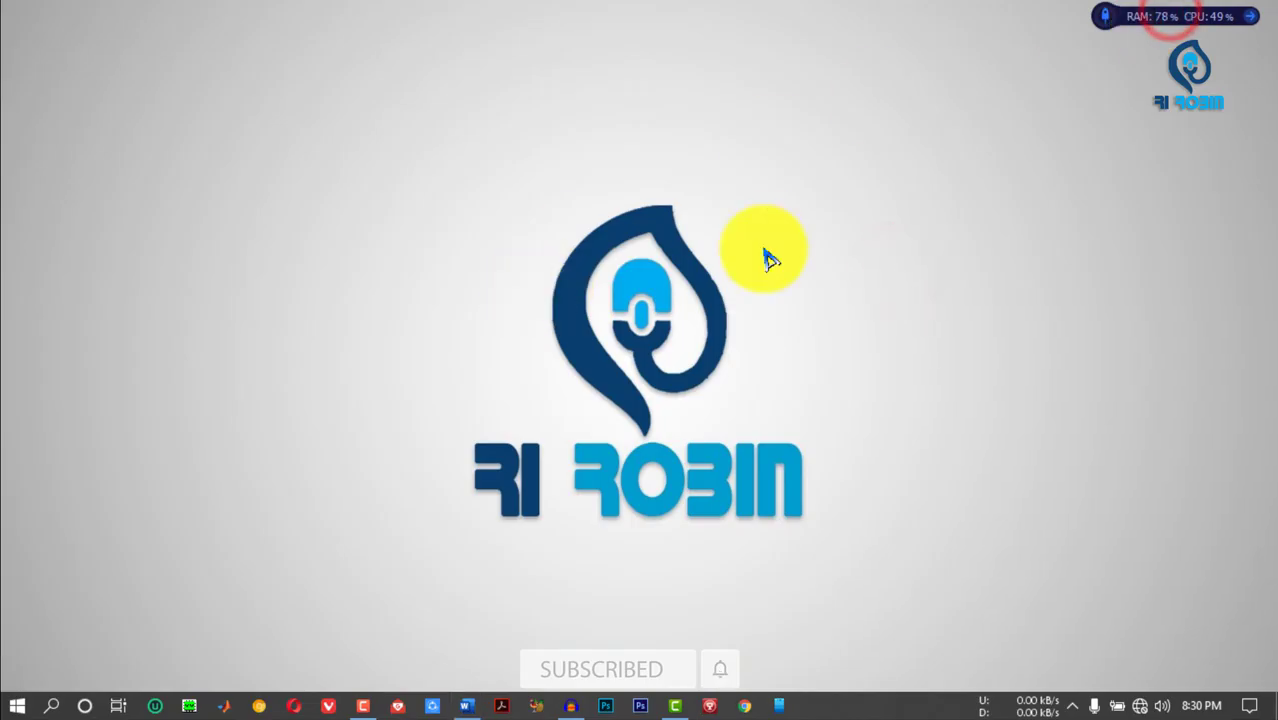
Step: Create New Text Document.txt on the desktop containing 'ri robin', save it and check it
right_click(765, 251)
mouse_move(807, 406)
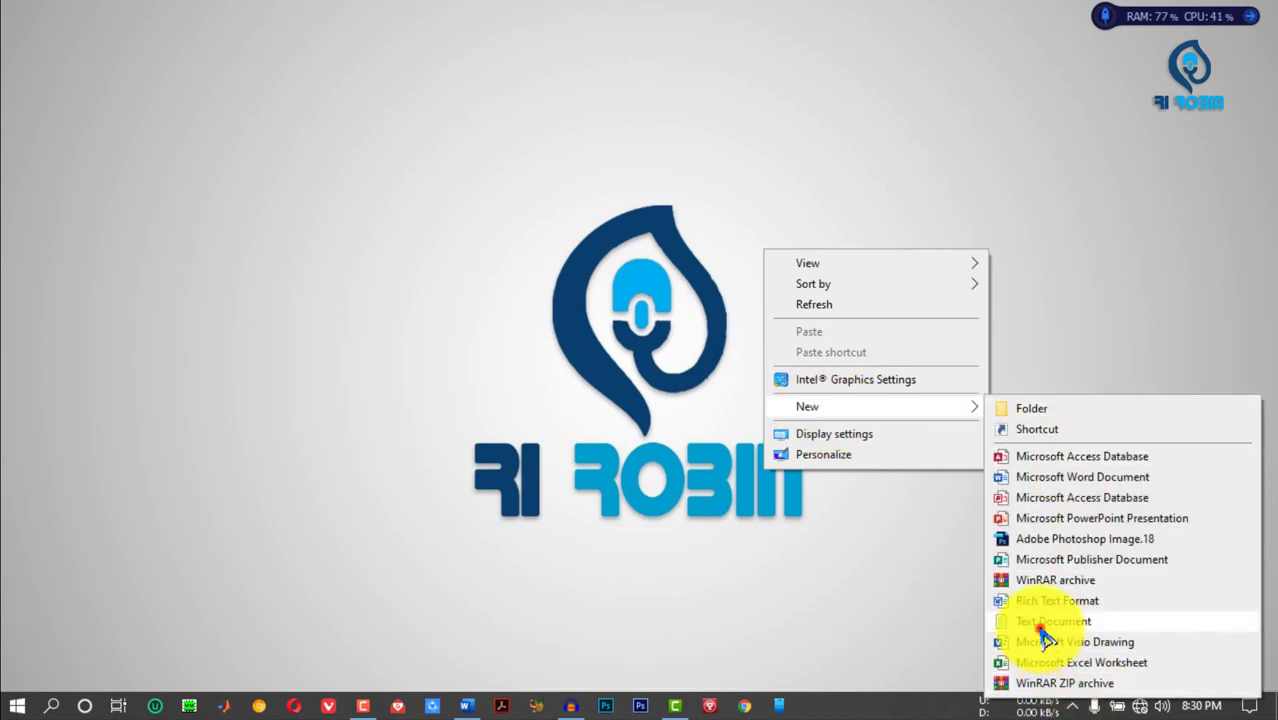
click(1040, 624)
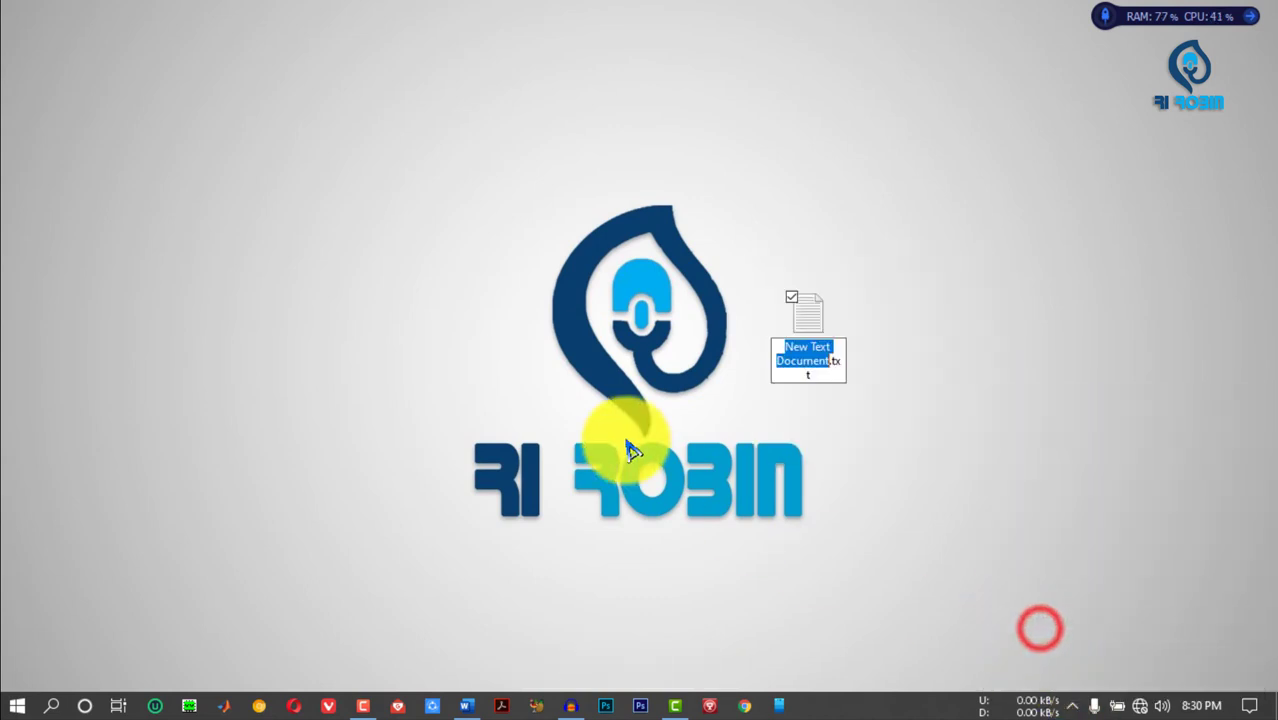
double_click(815, 308)
text(ri robin)
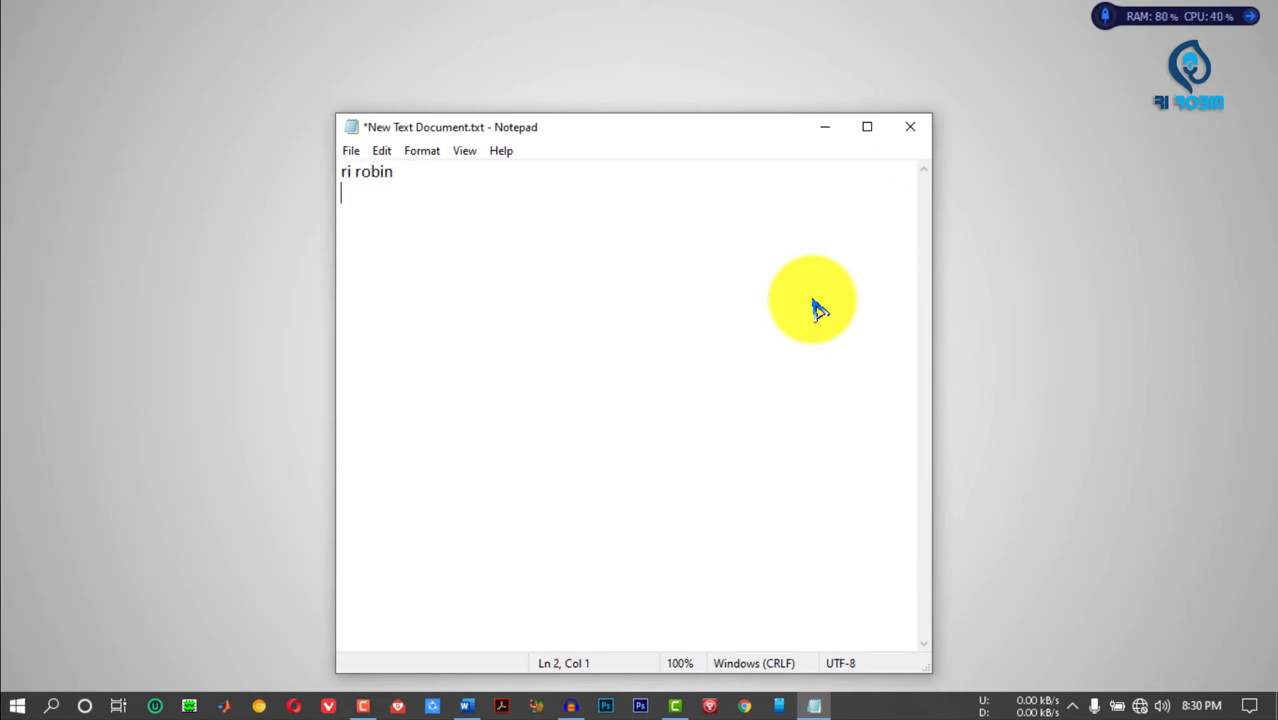
key(ctrl+s)
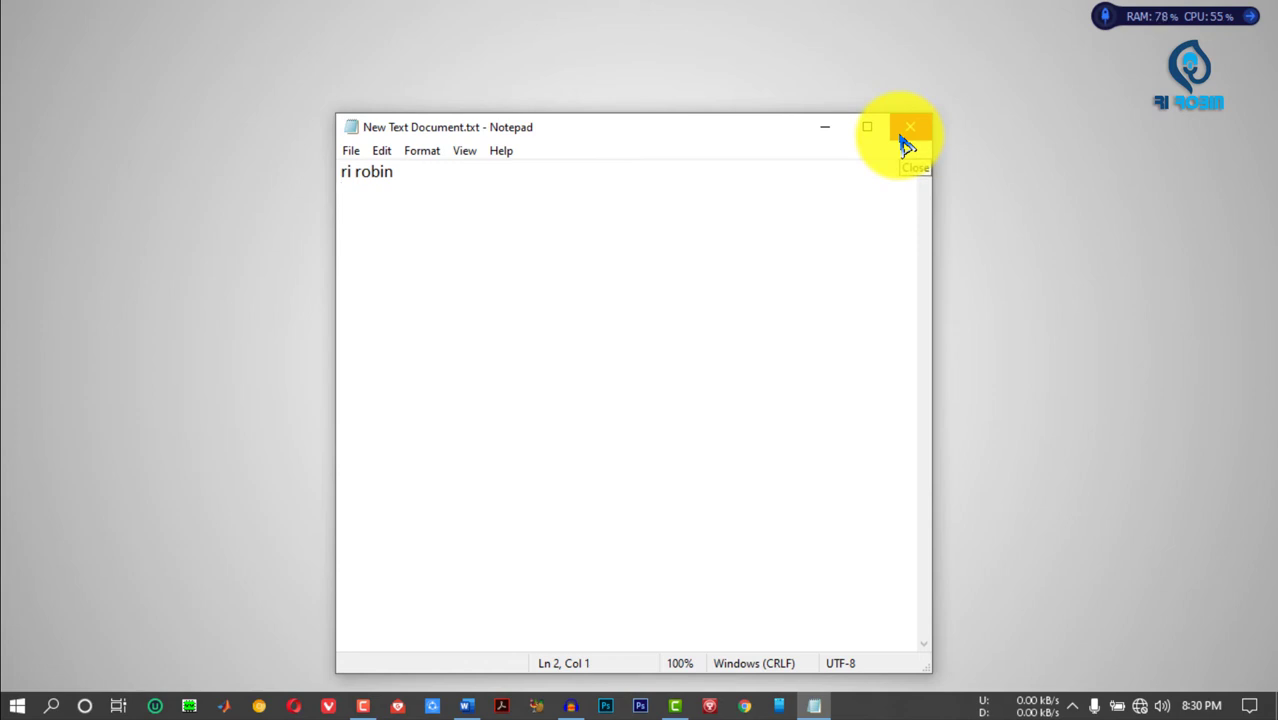
click(903, 141)
double_click(822, 349)
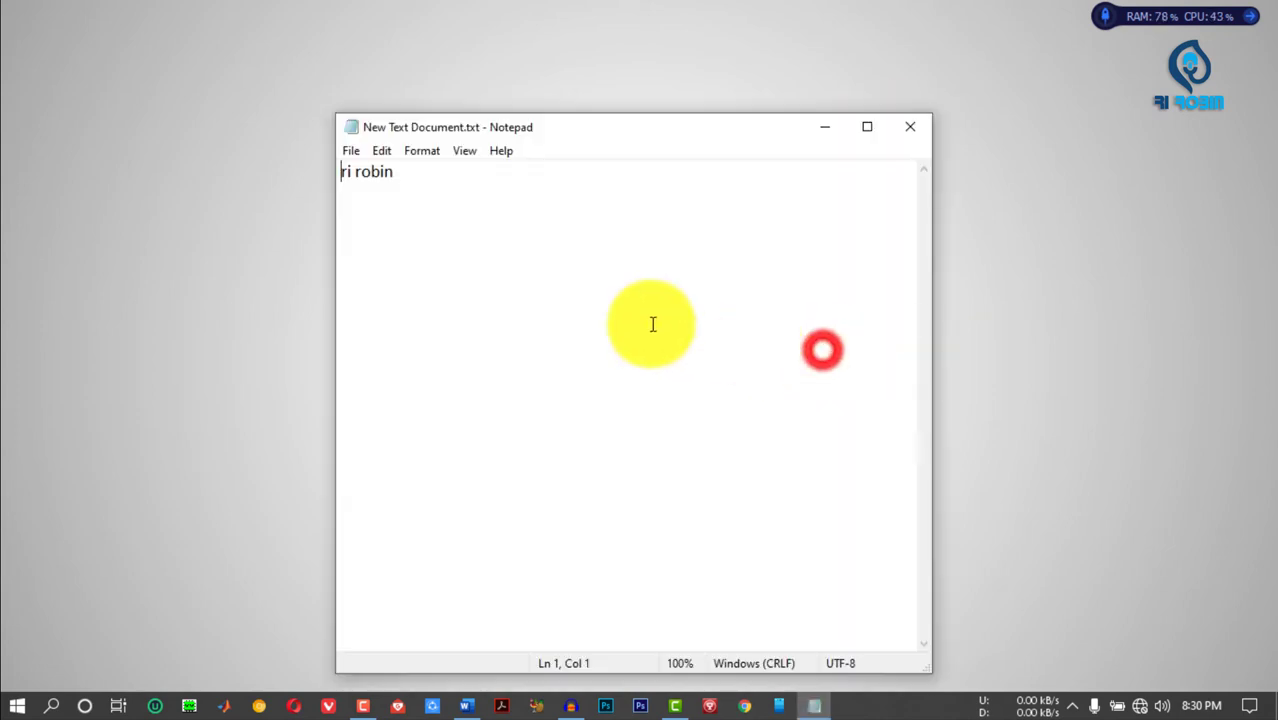
drag(428, 183, 257, 163)
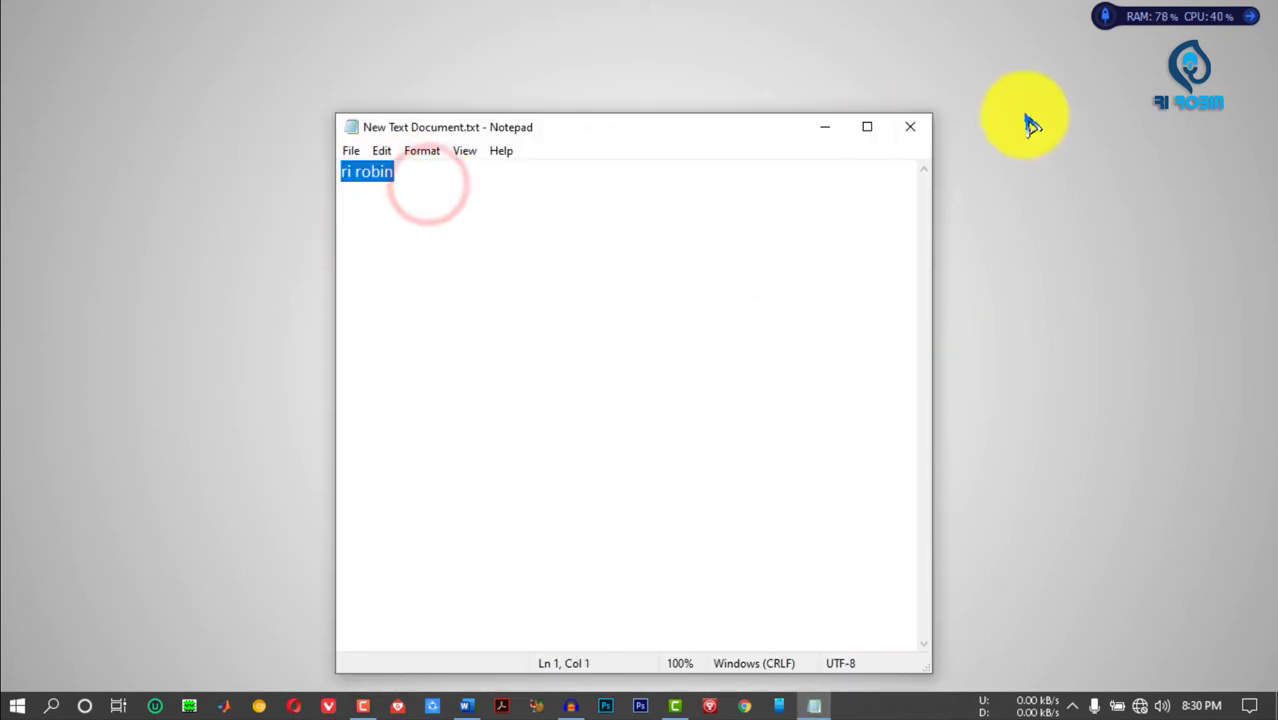
click(903, 137)
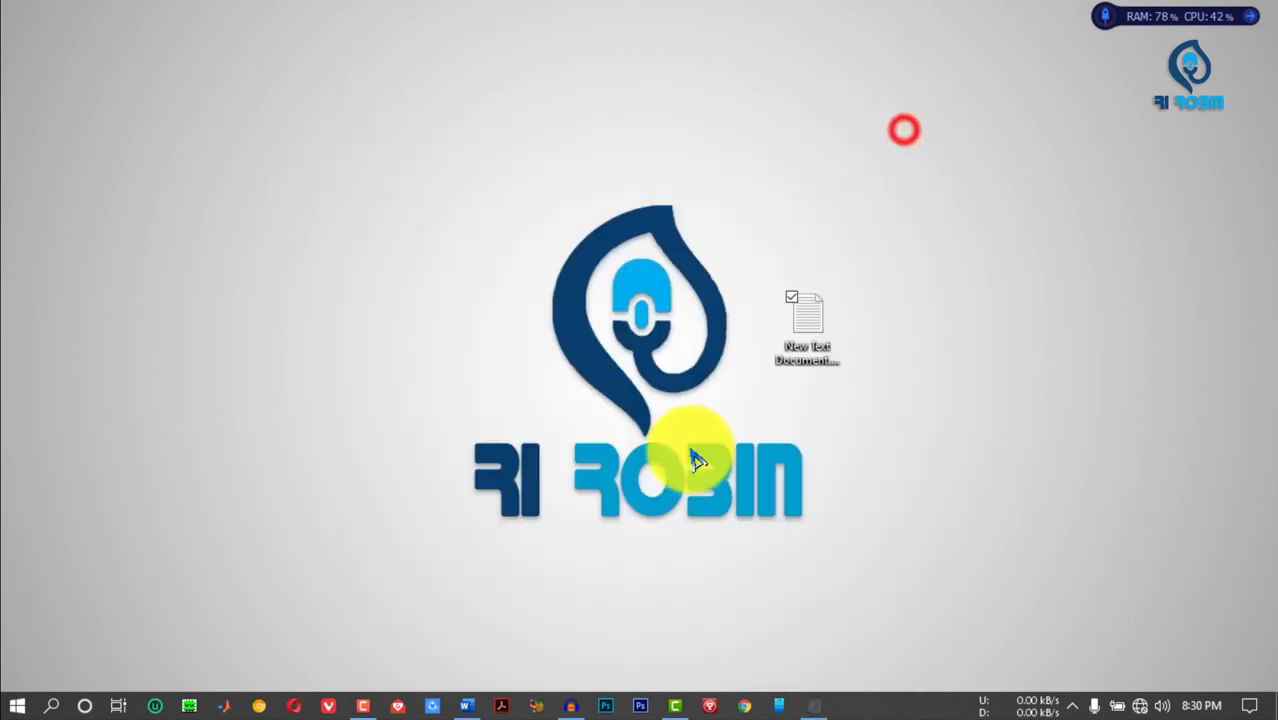
Step: Insert the text of the desktop's New Text Document.txt below the cover-page paragraph
click(463, 705)
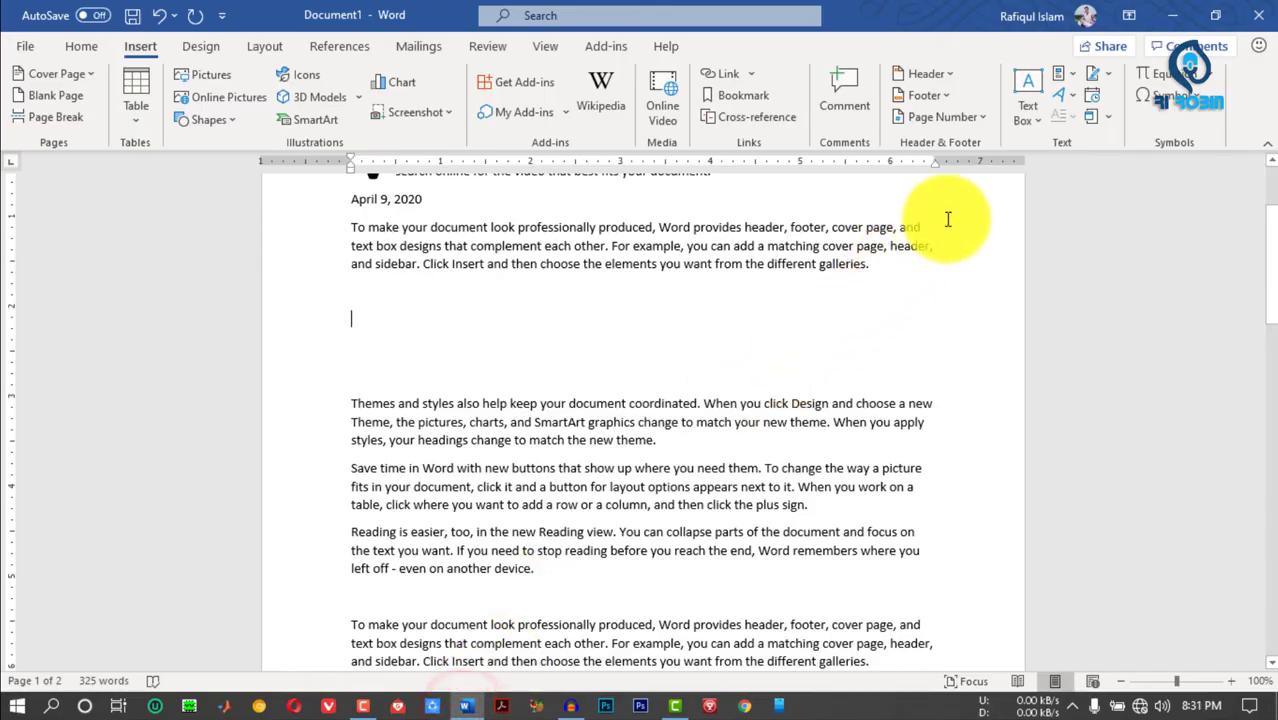
click(710, 303)
click(1107, 116)
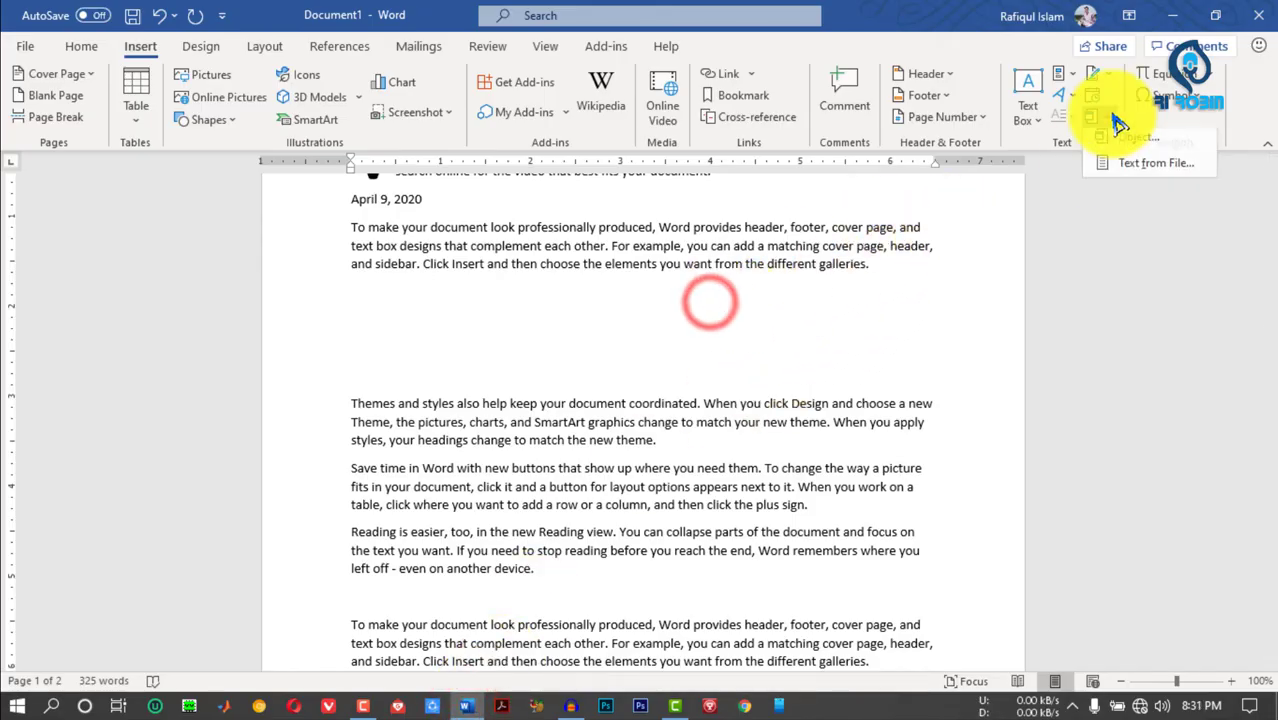
click(1124, 172)
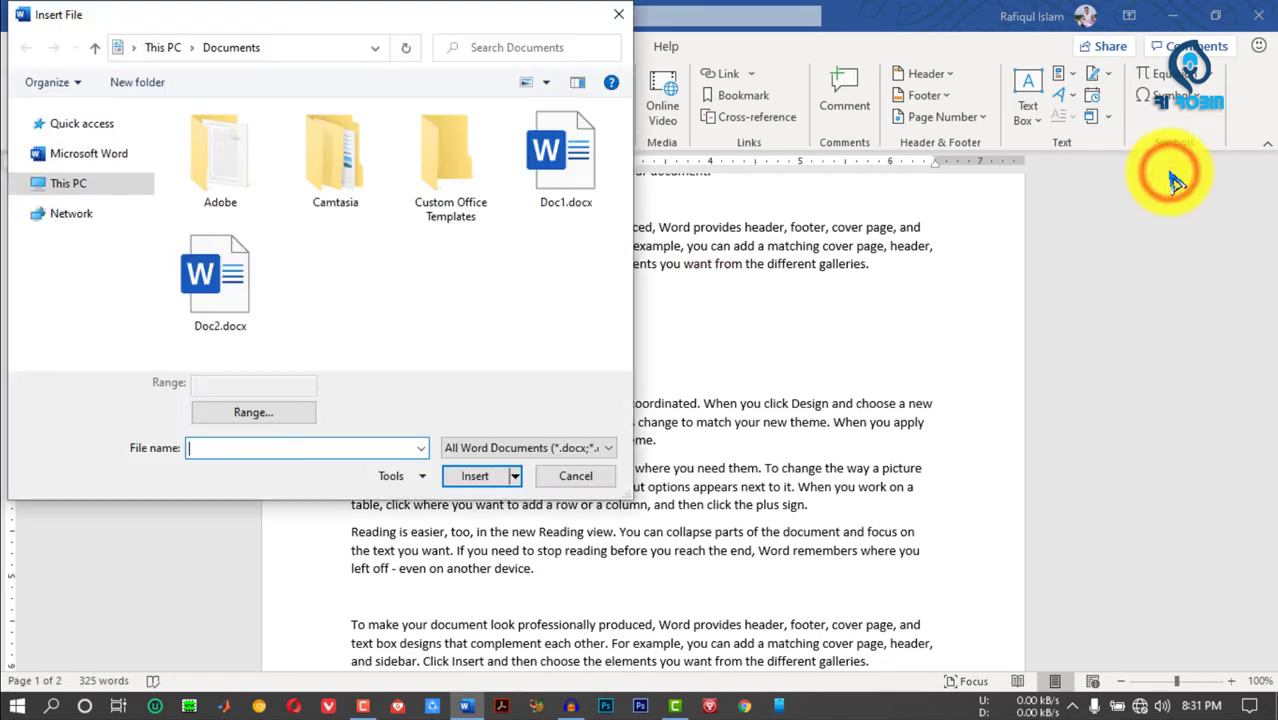
click(508, 448)
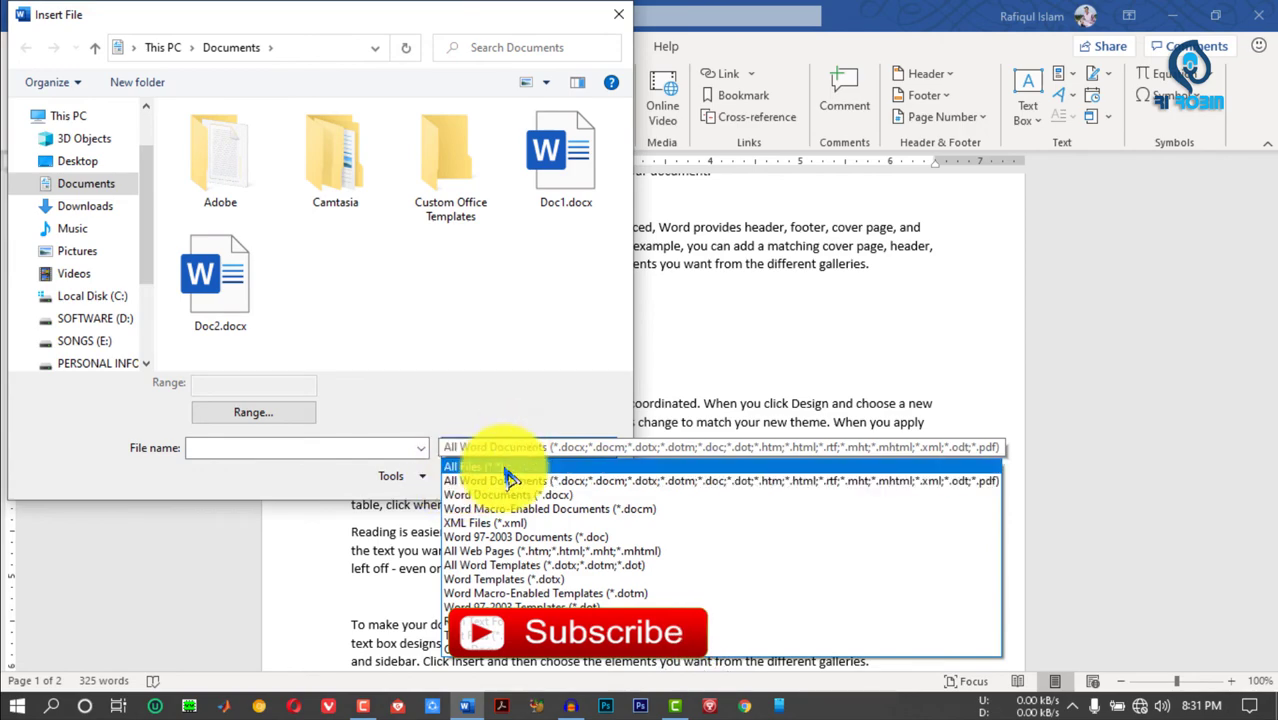
click(505, 468)
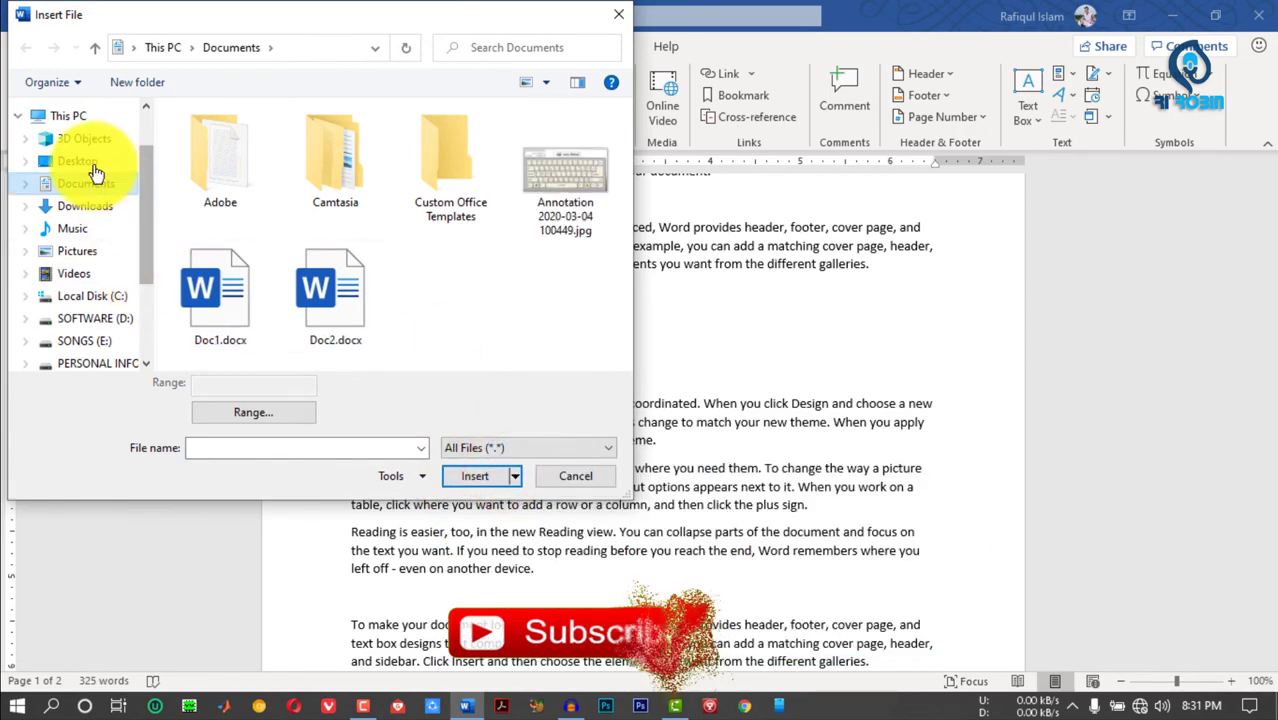
click(85, 161)
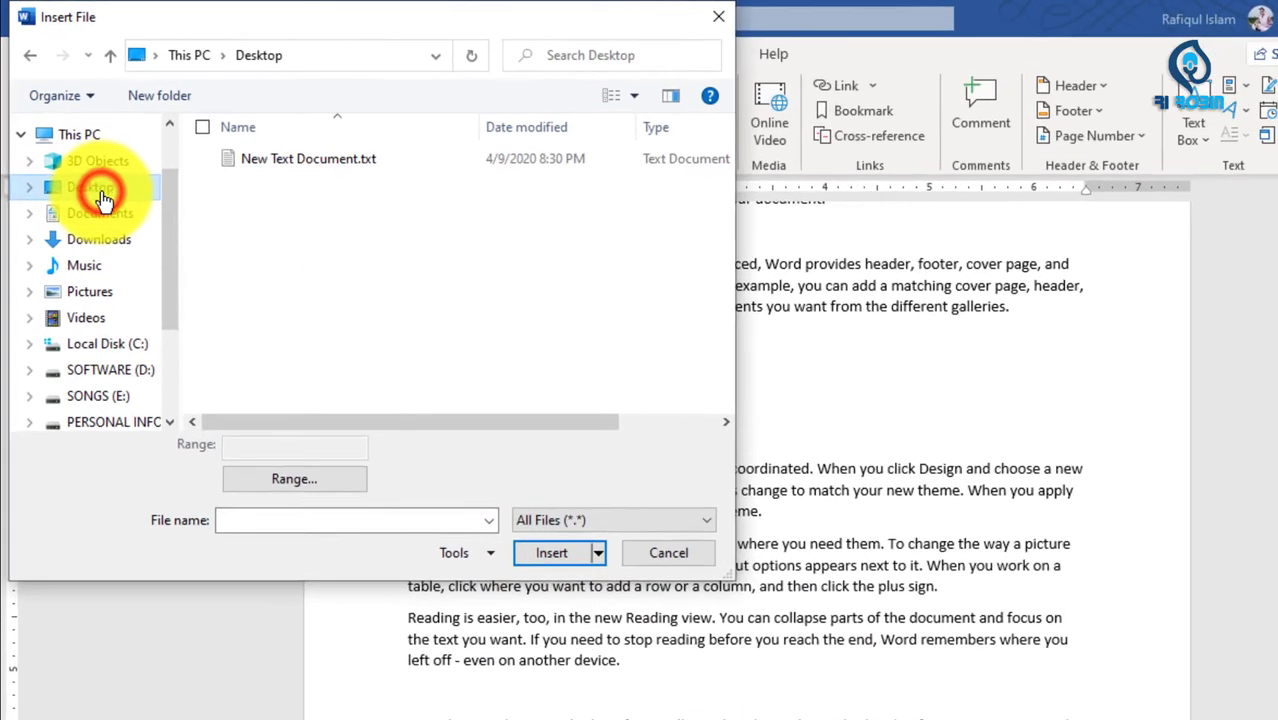
click(294, 139)
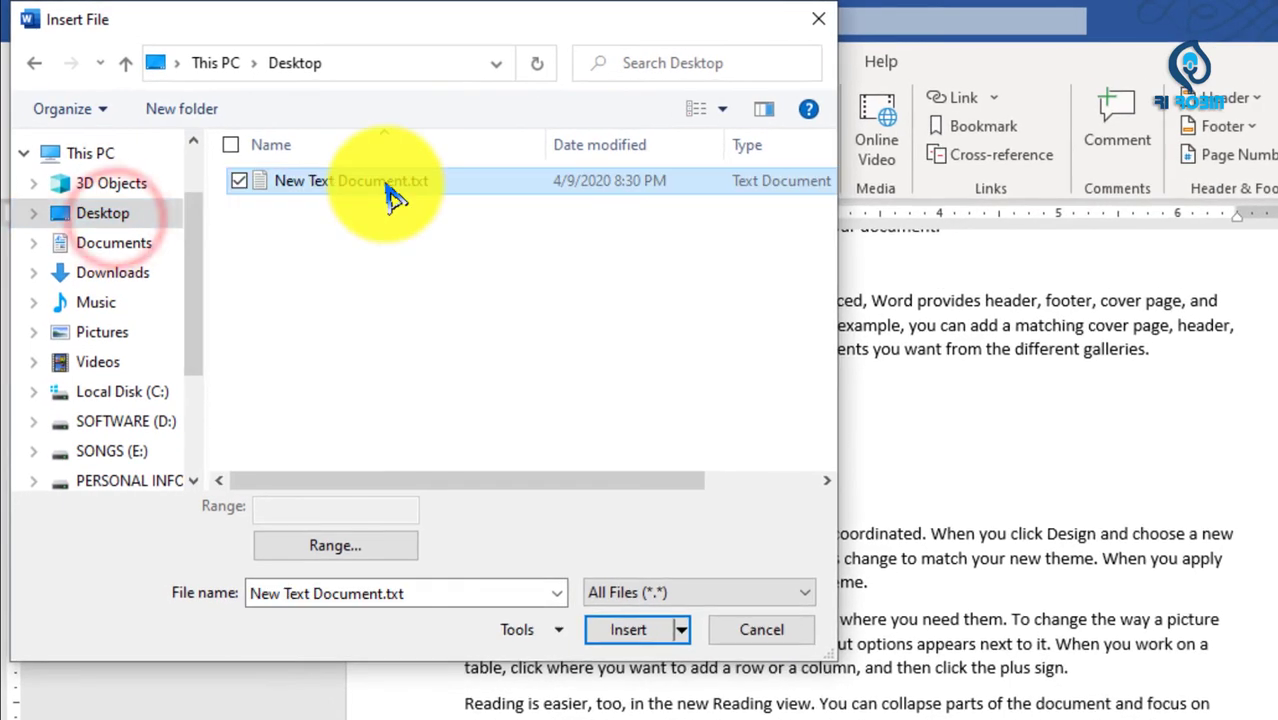
click(622, 630)
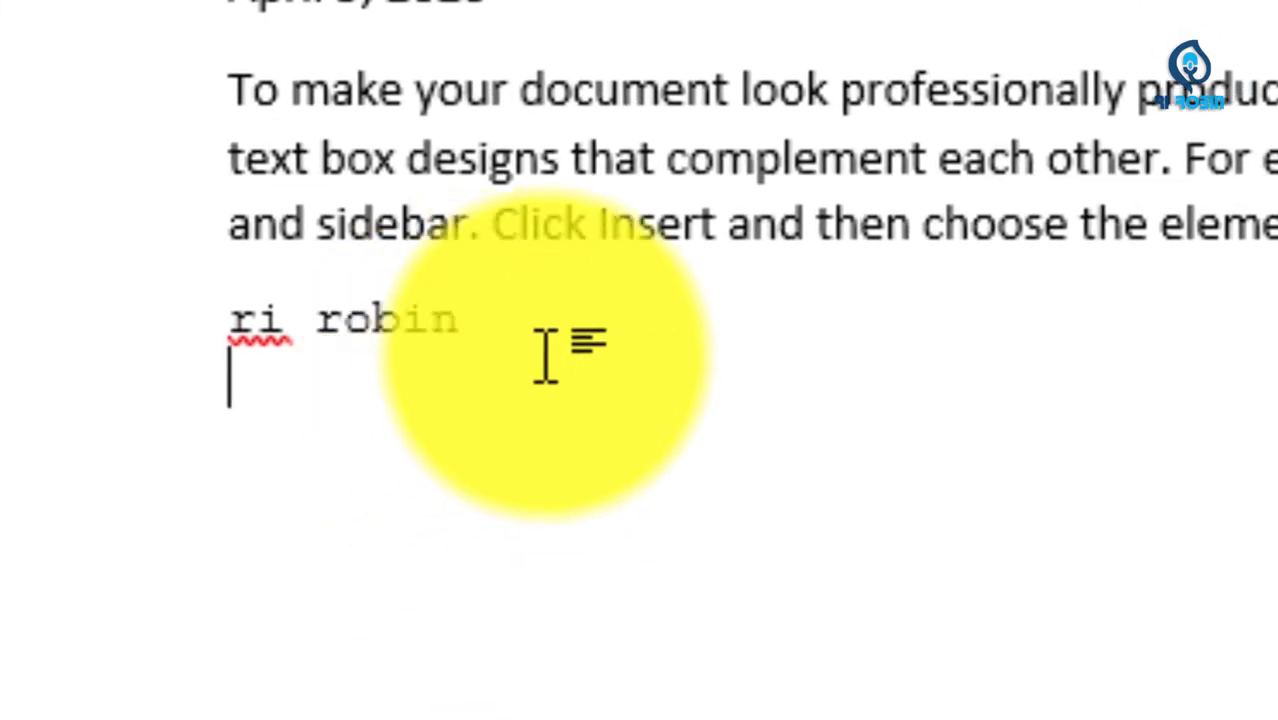
Step: Highlight the inserted 'ri robin' line to check it, then clear the selection
triple_click(572, 388)
click(507, 408)
triple_click(240, 330)
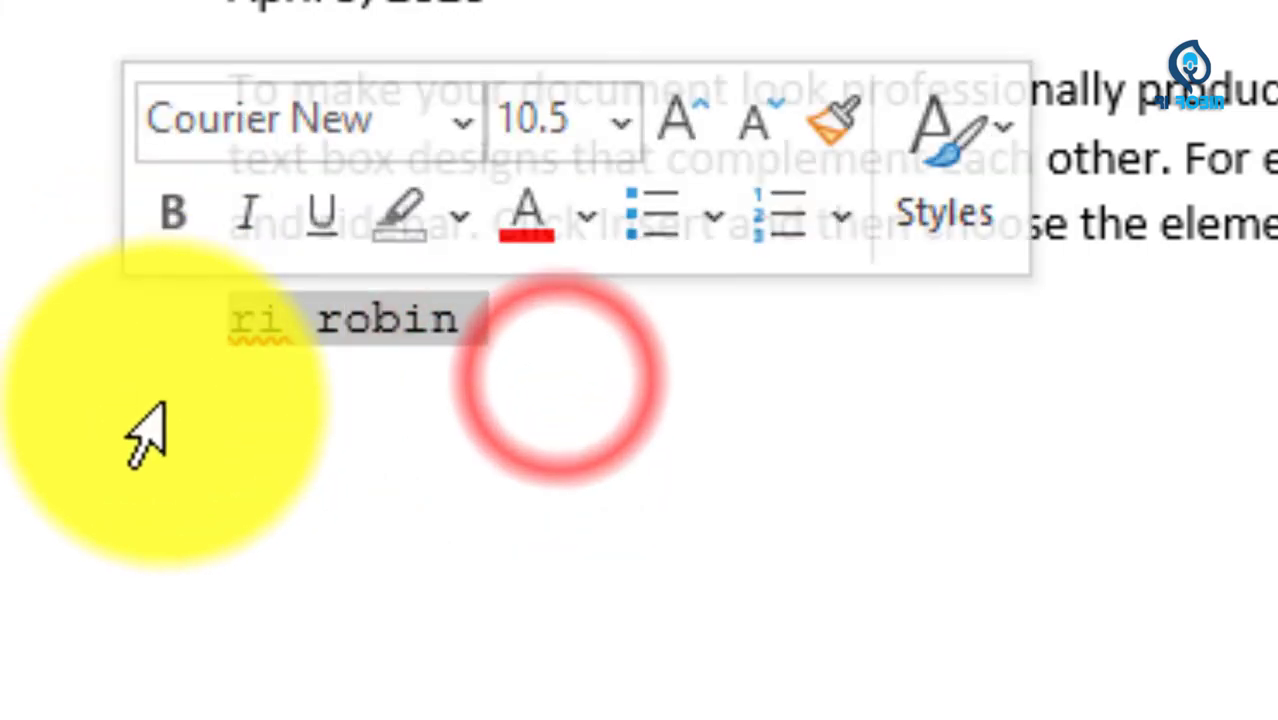
click(640, 452)
drag(192, 308, 493, 342)
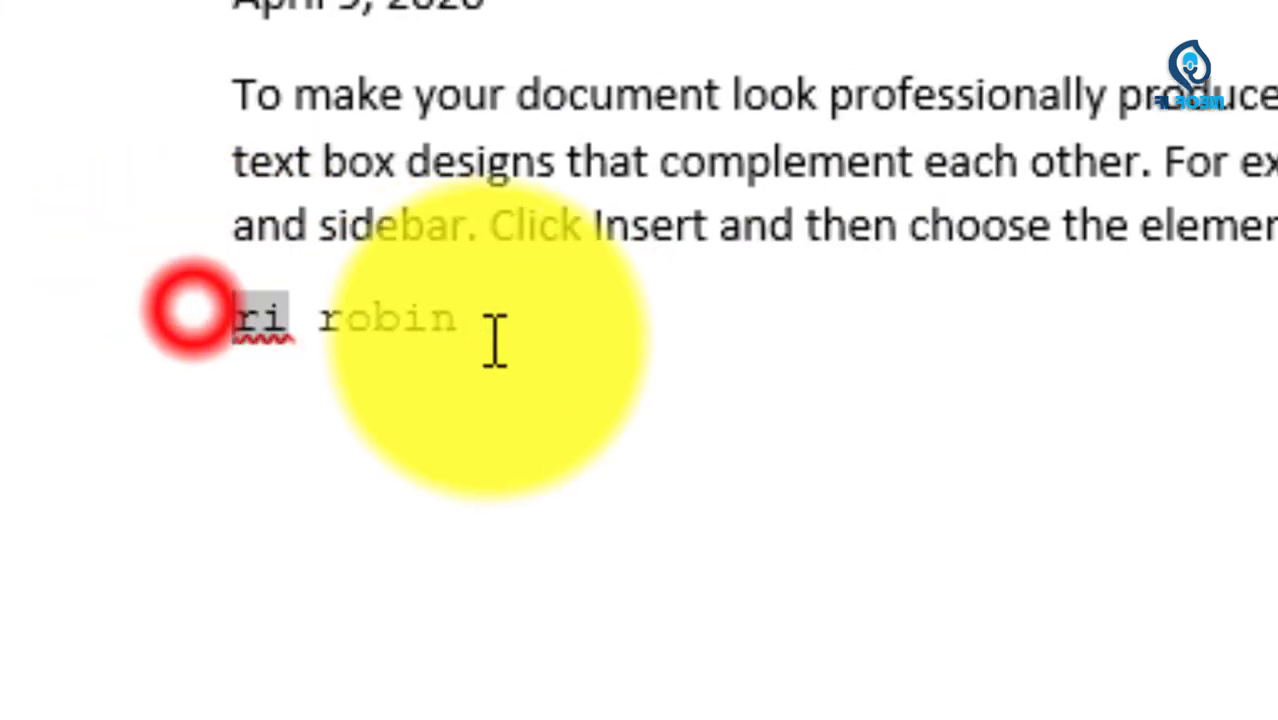
click(515, 371)
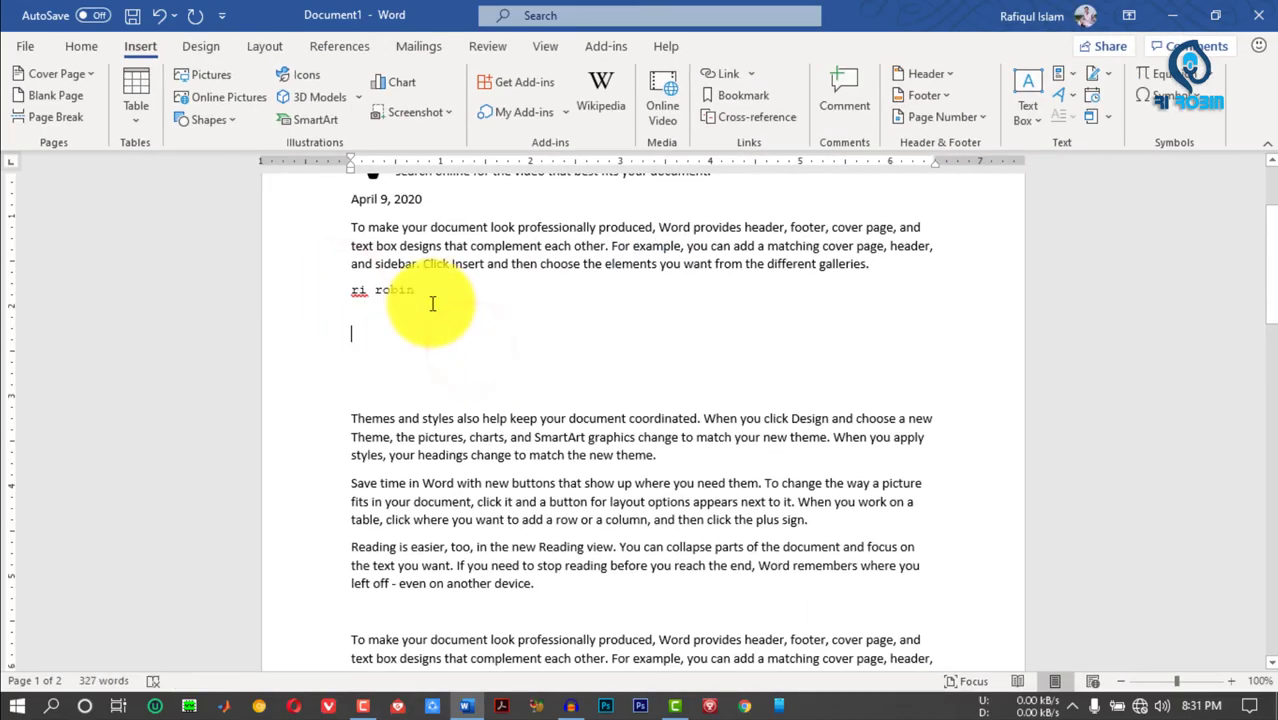
drag(352, 292, 406, 328)
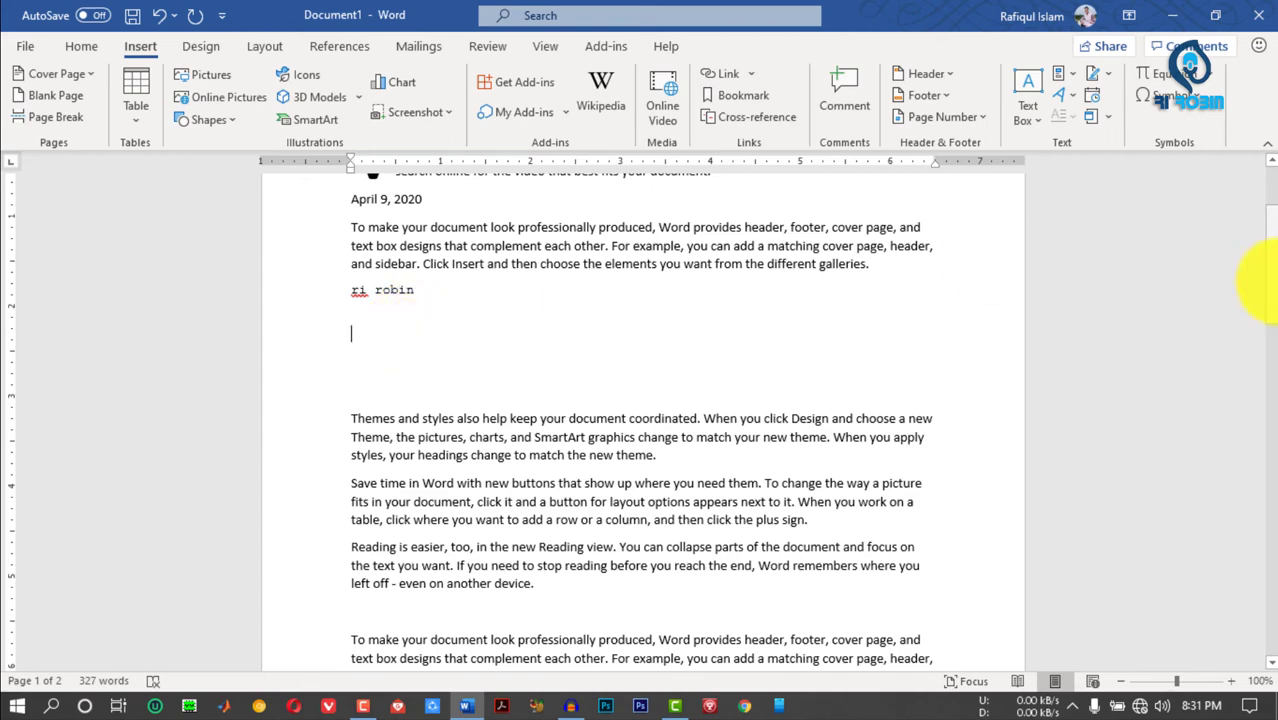
mouse_move(1271, 283)
mouse_down()
mouse_move(1268, 428)
mouse_move(1268, 200)
mouse_up()
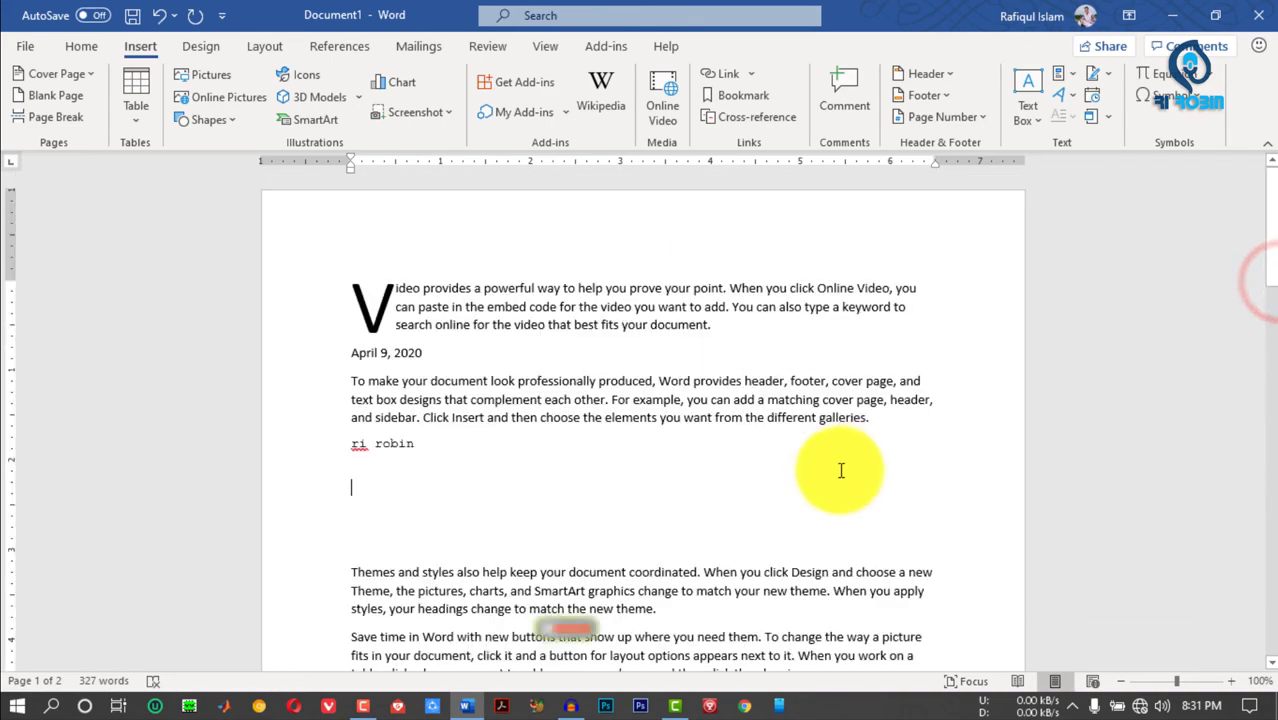